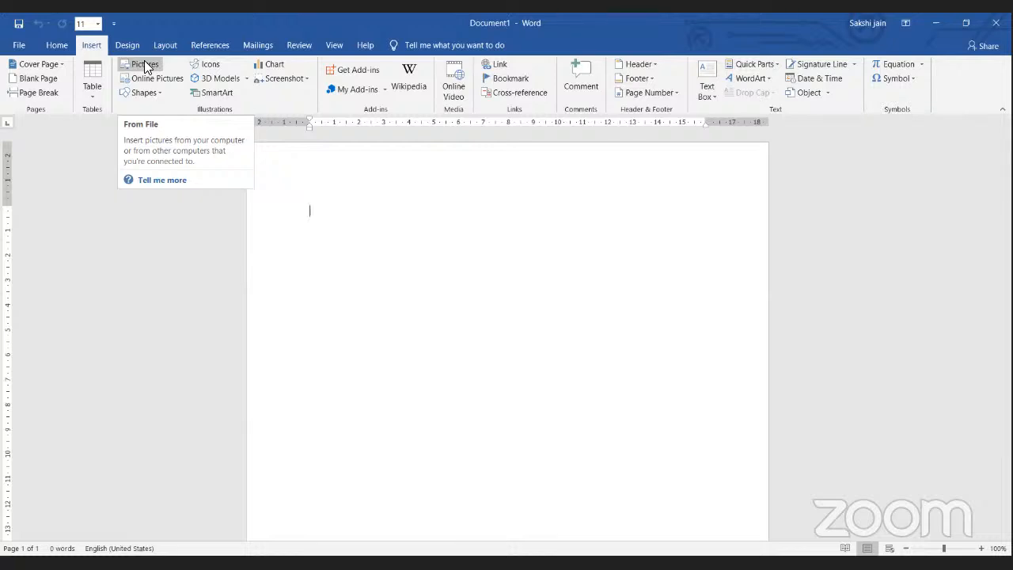
pyautogui.click(145, 66)
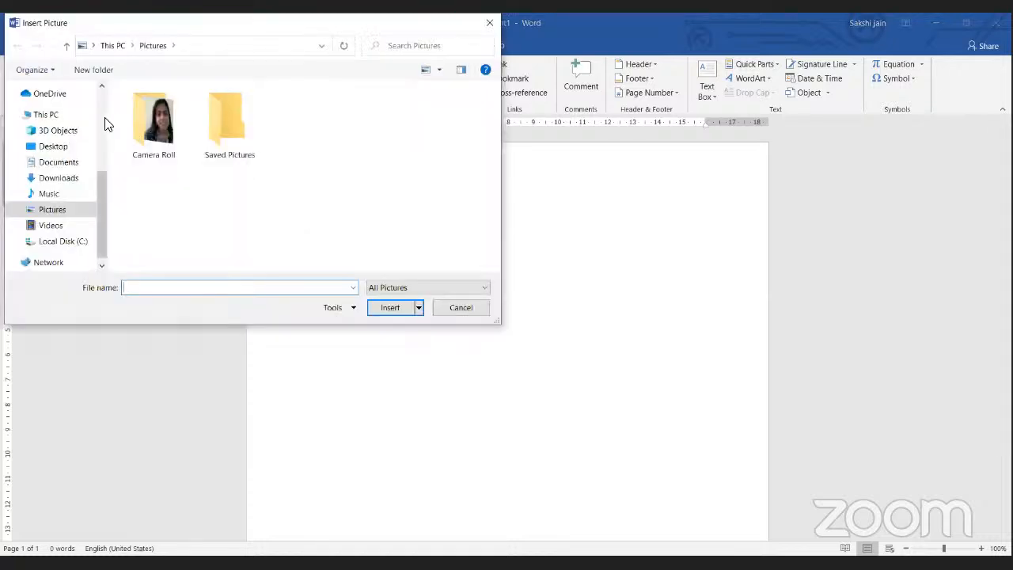
pyautogui.click(105, 121)
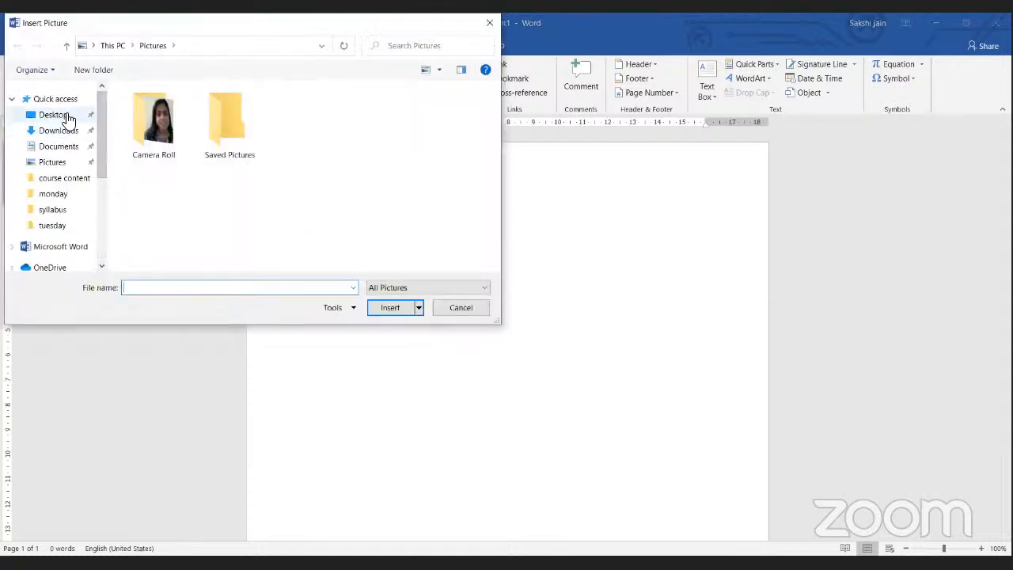
pyautogui.click(68, 119)
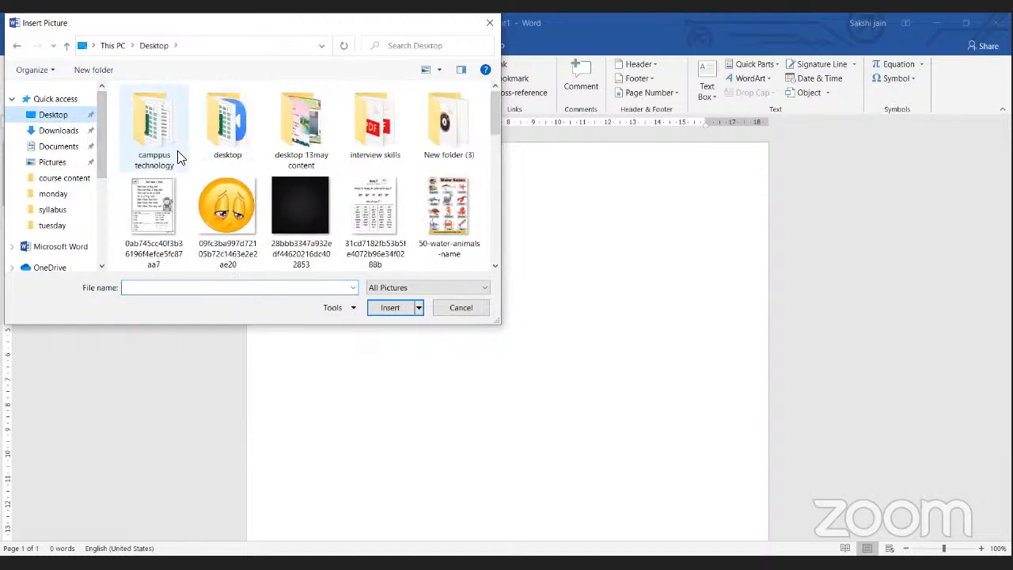
pyautogui.doubleClick(178, 157)
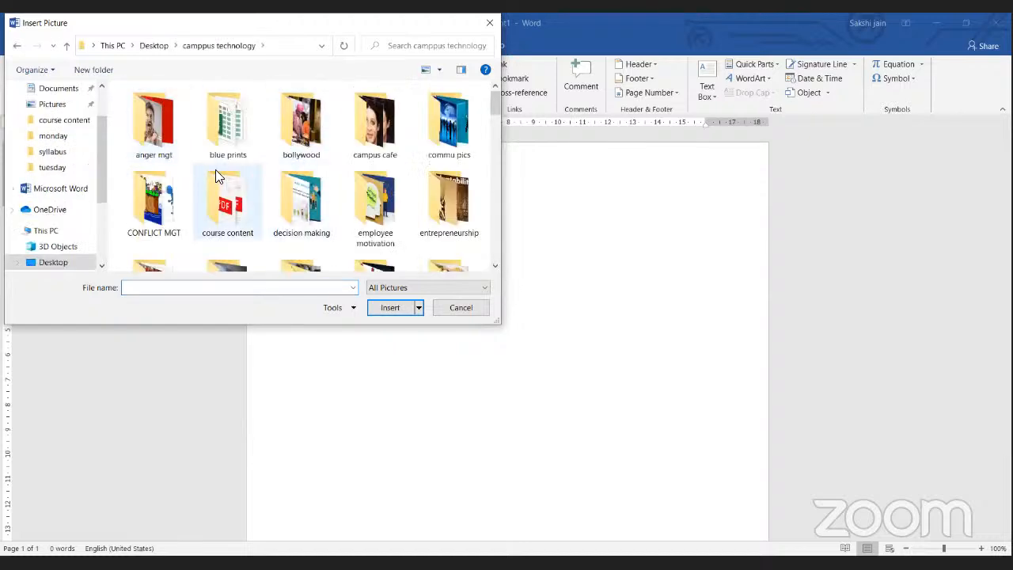
pyautogui.doubleClick(147, 224)
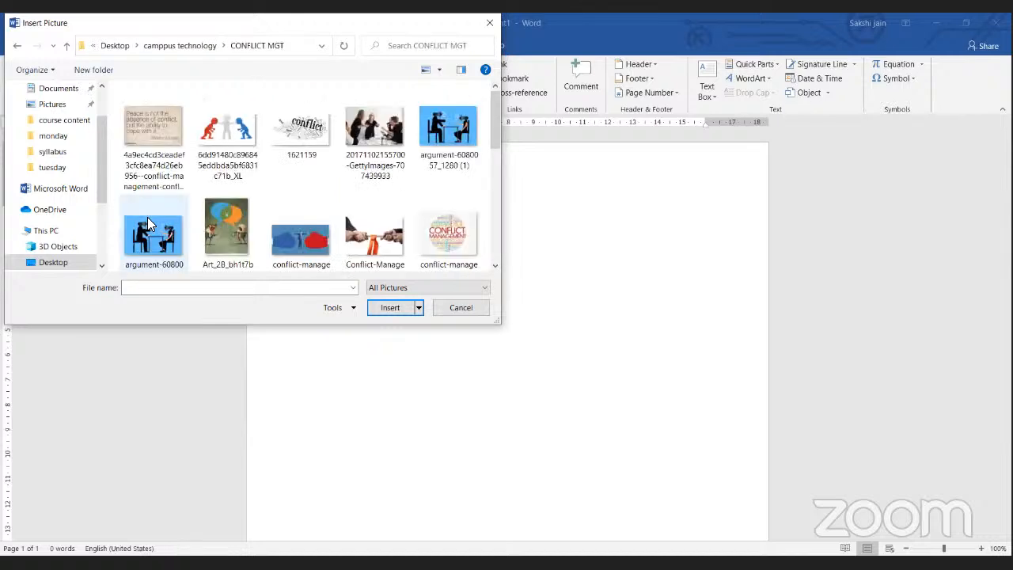
pyautogui.click(360, 145)
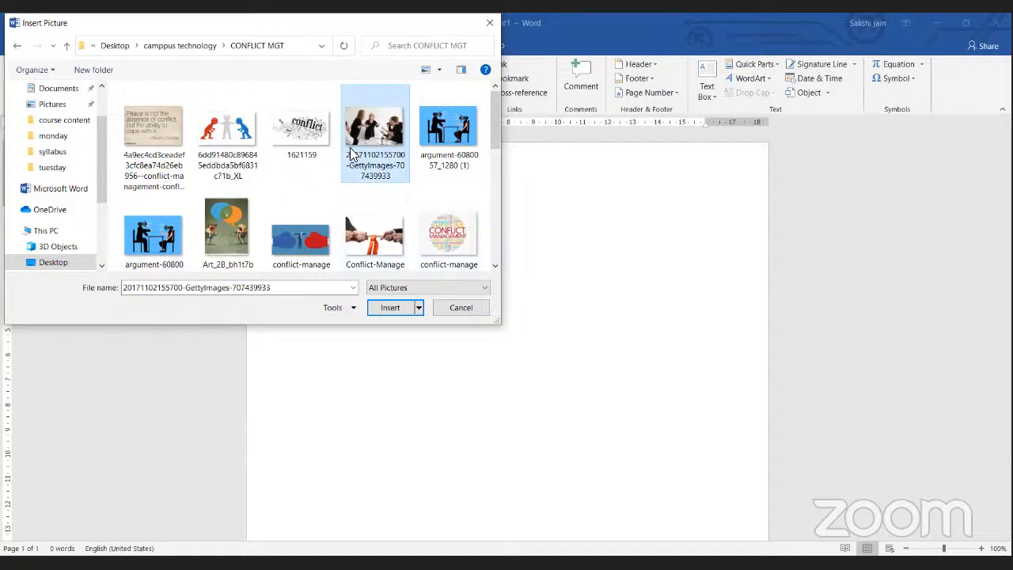
pyautogui.click(389, 310)
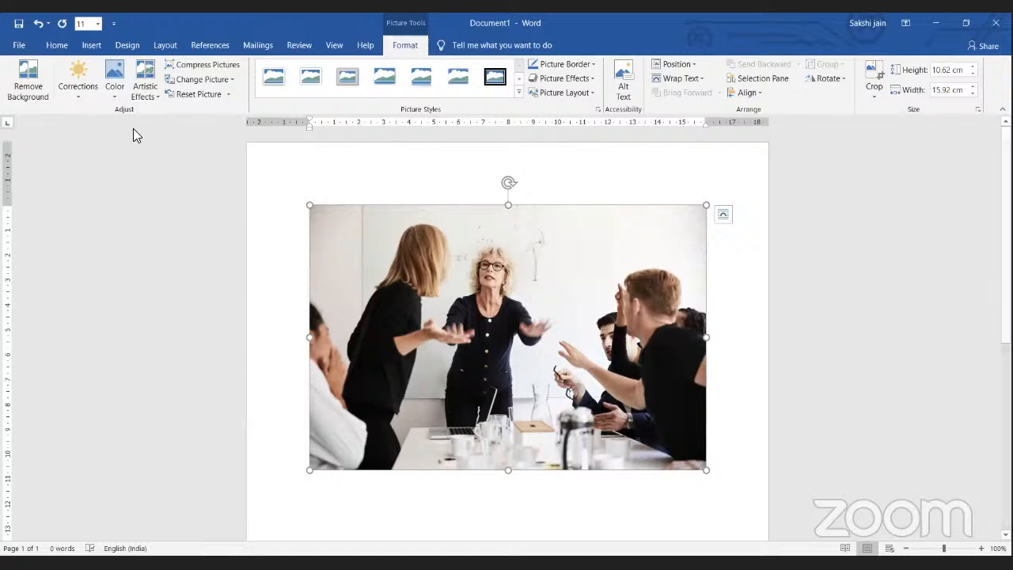
# Step: Try Remove Background on the inserted meeting photo and undo it
pyautogui.click(44, 109)
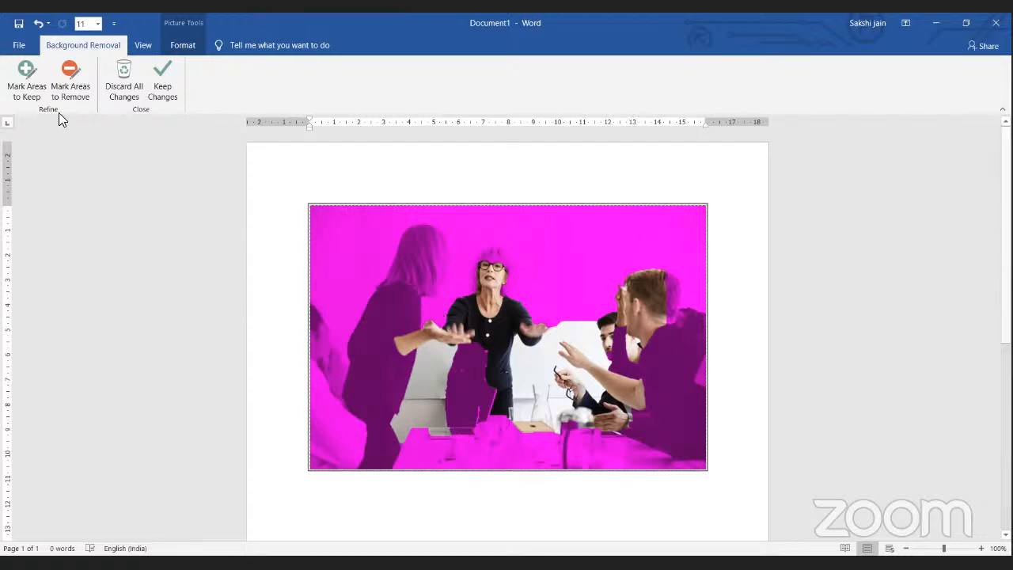
pyautogui.click(36, 24)
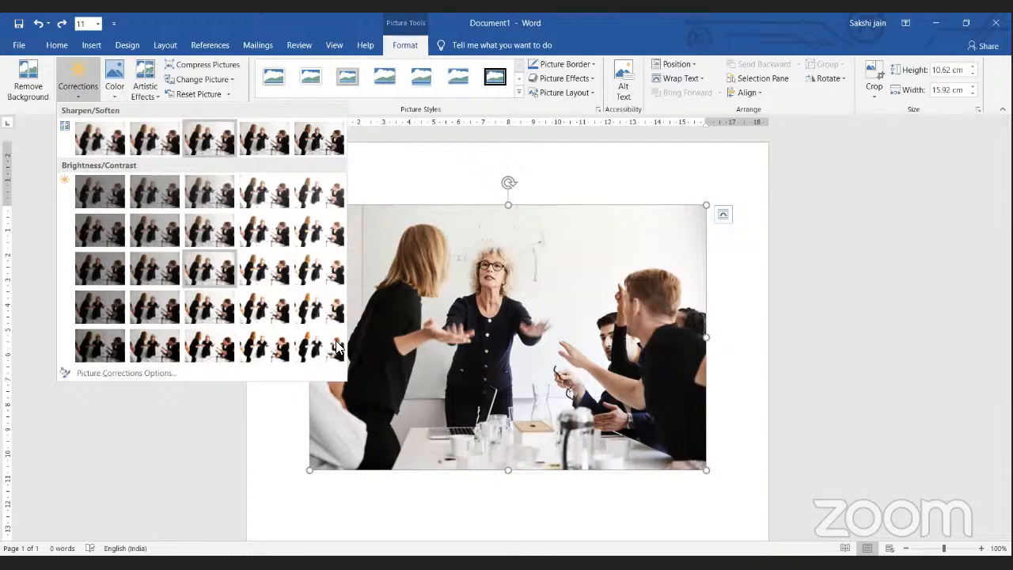
# Step: Preview the recolour variants, such as Gold, Accent color 4 Dark, and the artistic effects on the photo without applying any
pyautogui.click(117, 92)
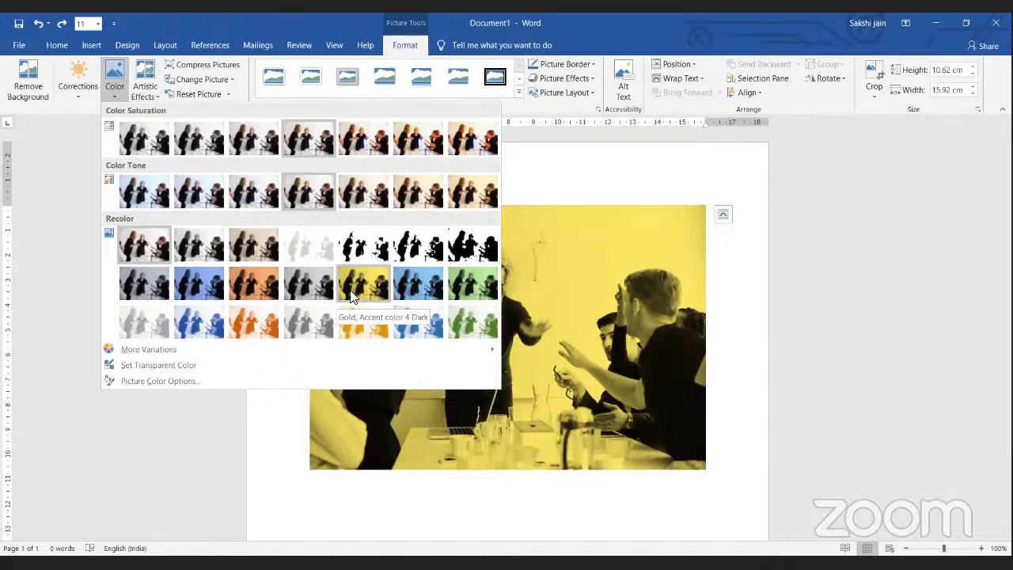
pyautogui.click(154, 101)
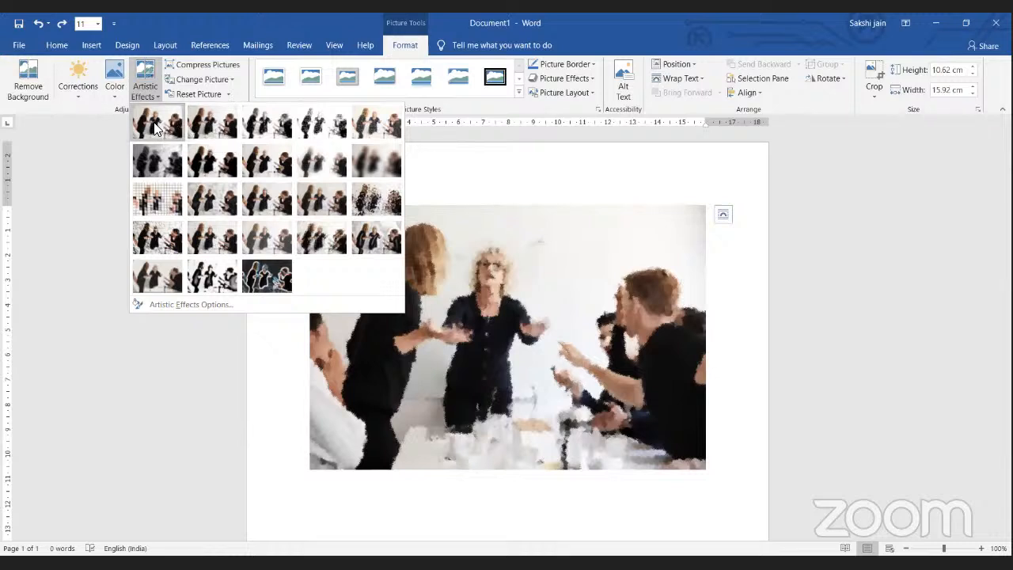
pyautogui.click(88, 258)
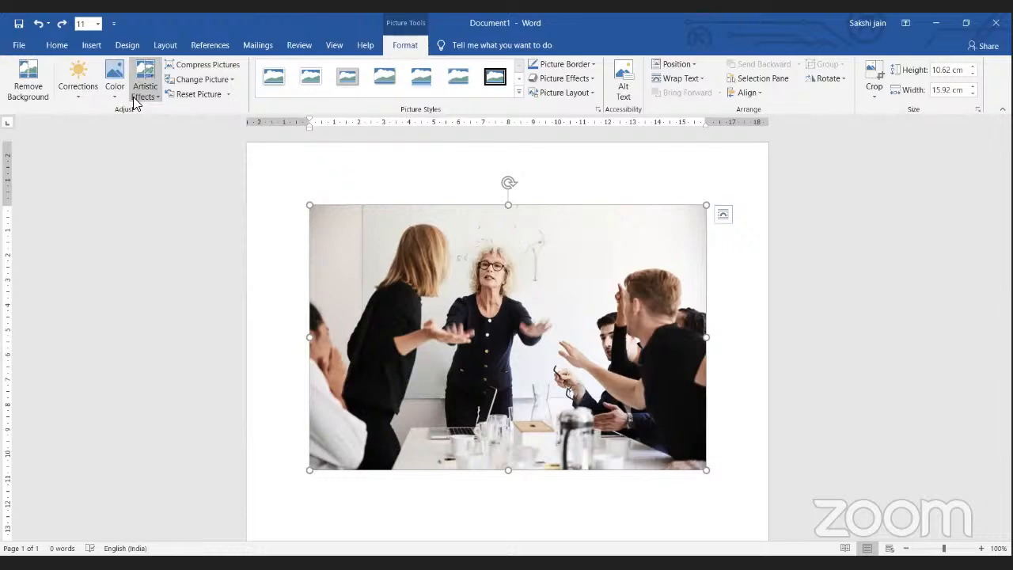
# Step: Compress only this picture at the Print (220 ppi) resolution, with cropped areas deleted
pyautogui.click(238, 70)
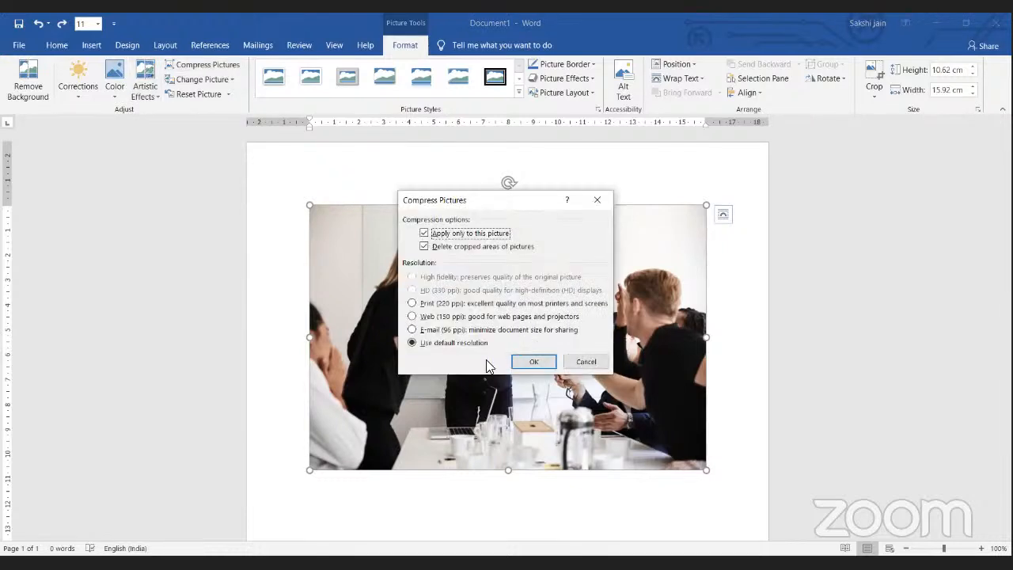
pyautogui.click(411, 305)
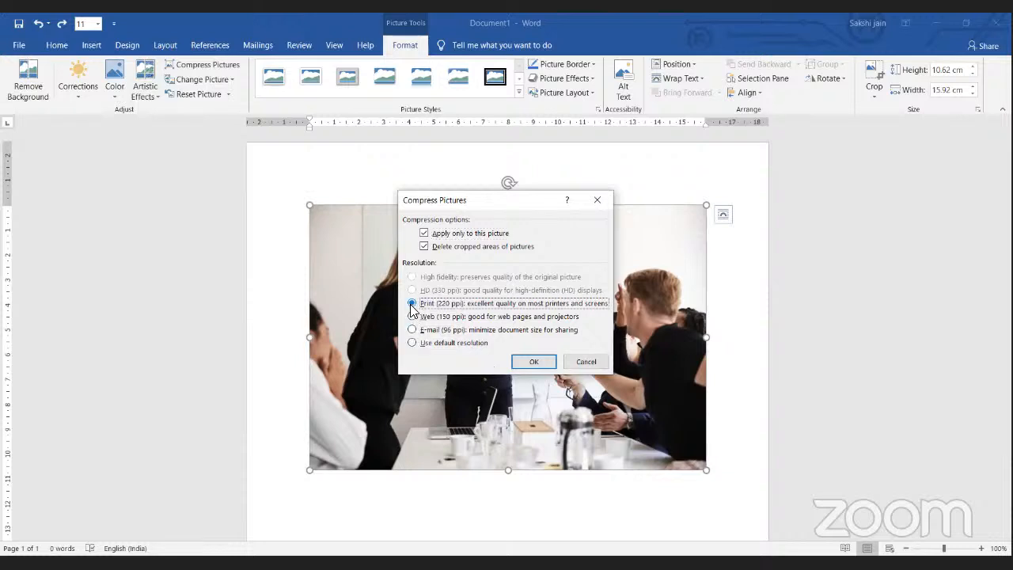
pyautogui.click(523, 364)
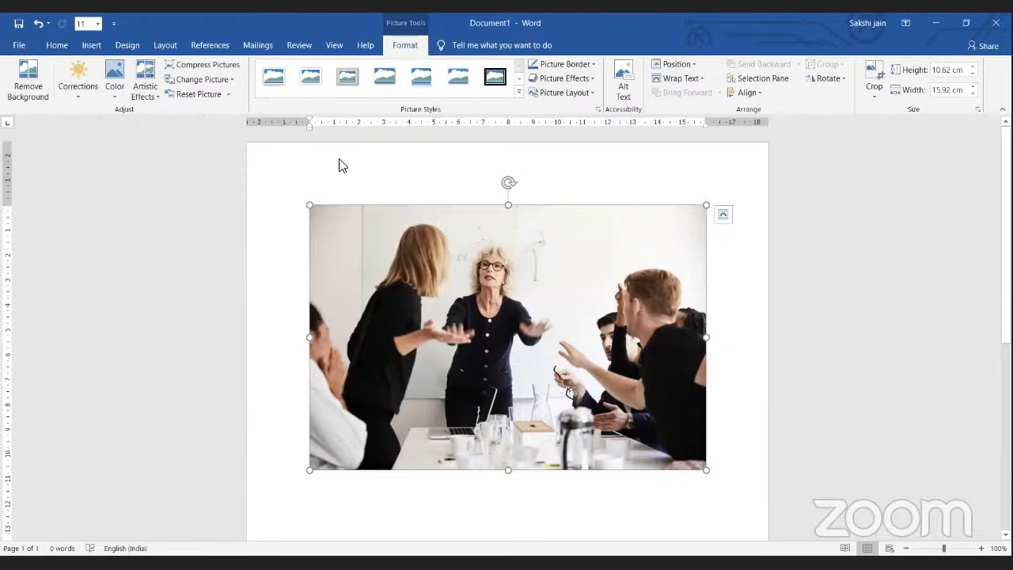
# Step: Compress the picture again using the default resolution
pyautogui.click(229, 65)
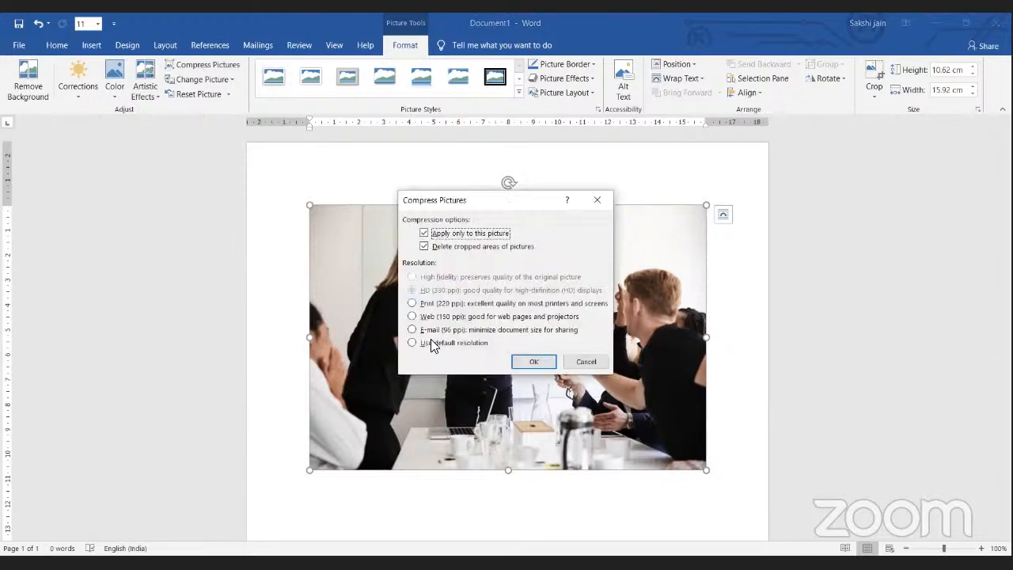
pyautogui.click(412, 343)
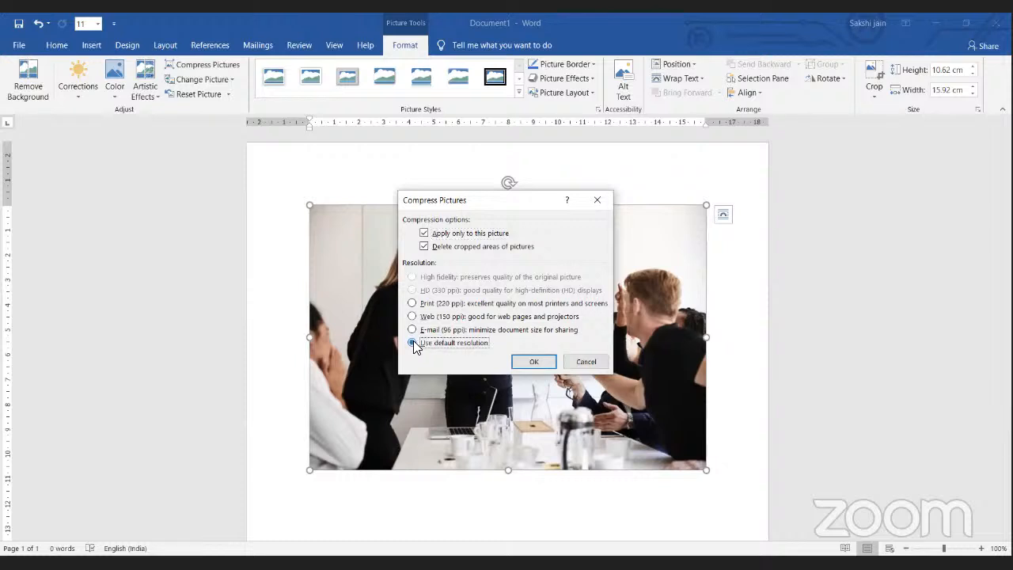
pyautogui.click(552, 363)
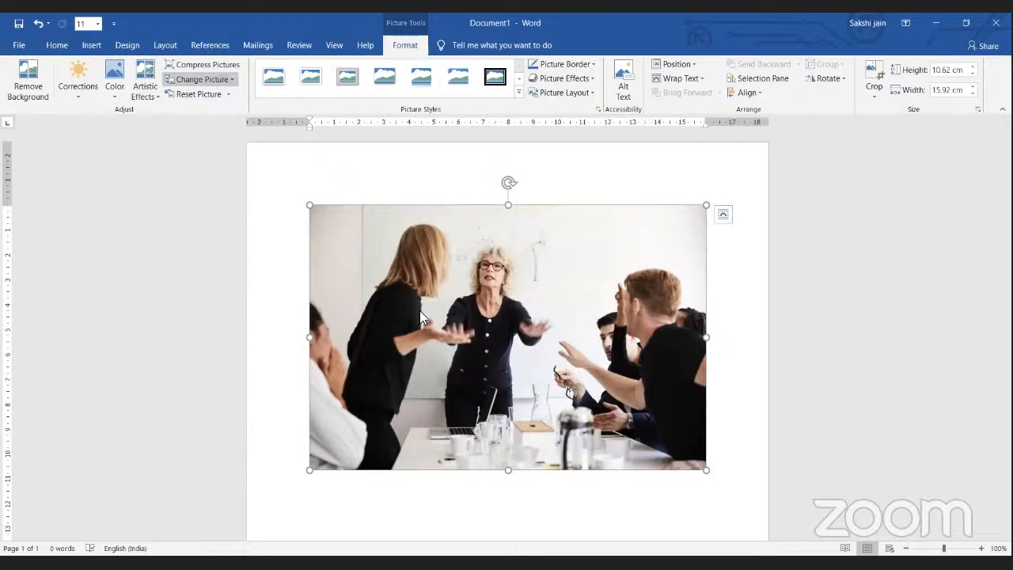
# Step: Replace the meeting photo with the file conflict-management-banner from the CONFLICT MGT folder
pyautogui.click(220, 82)
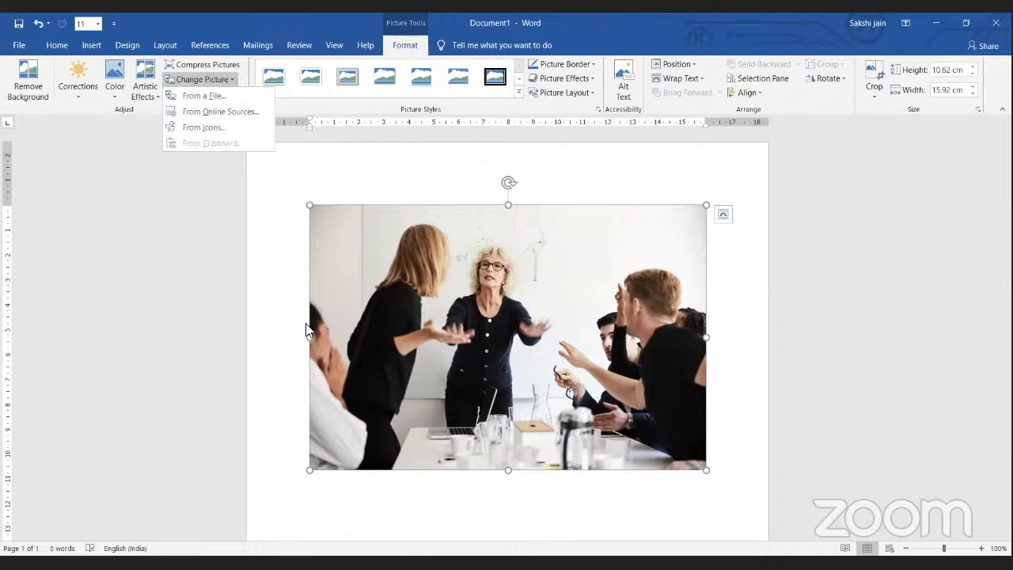
pyautogui.click(211, 98)
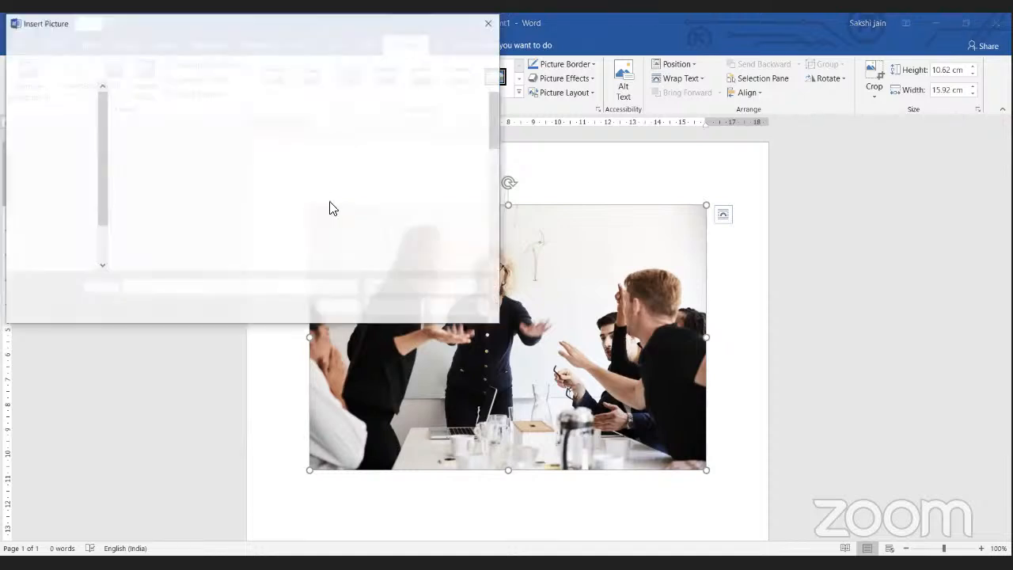
pyautogui.click(332, 261)
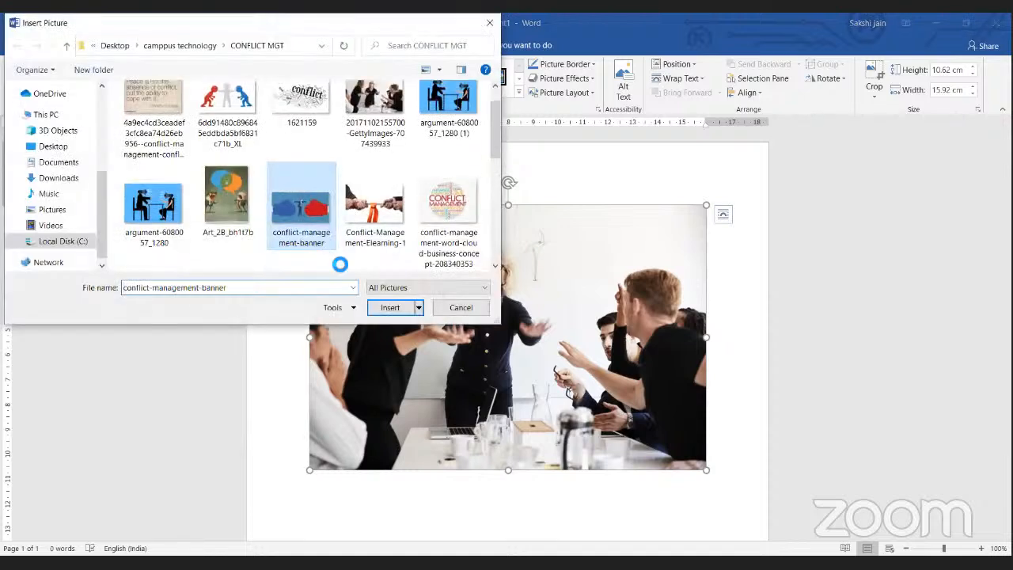
pyautogui.click(410, 313)
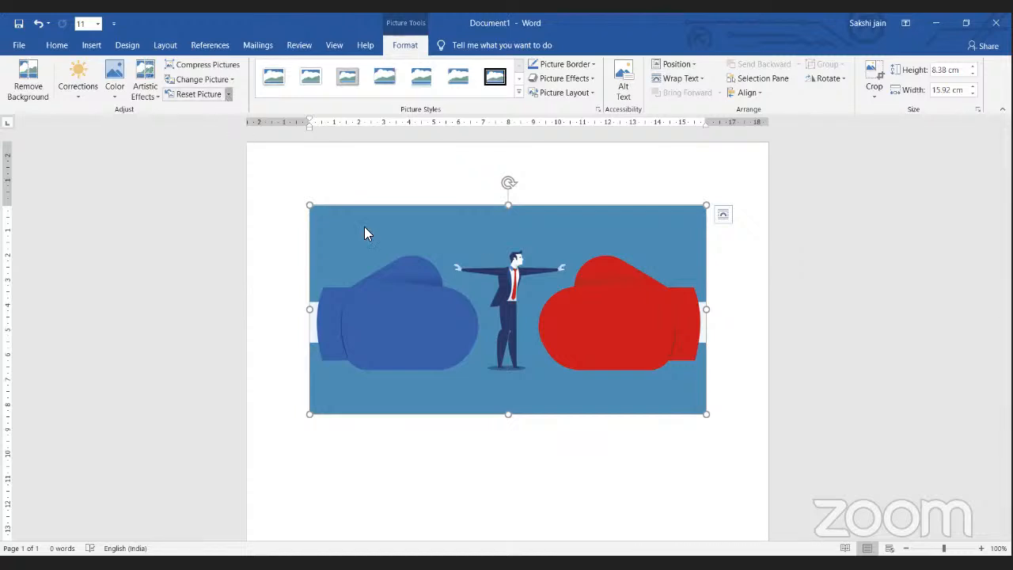
# Step: Try Reset Picture & Size on the boxing-glove banner and undo it
pyautogui.click(229, 94)
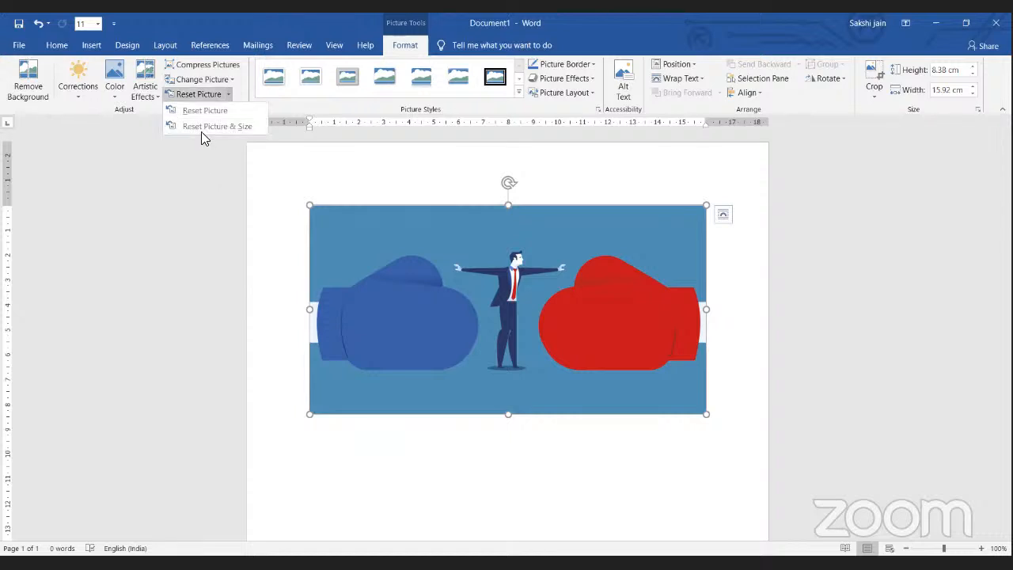
pyautogui.click(201, 129)
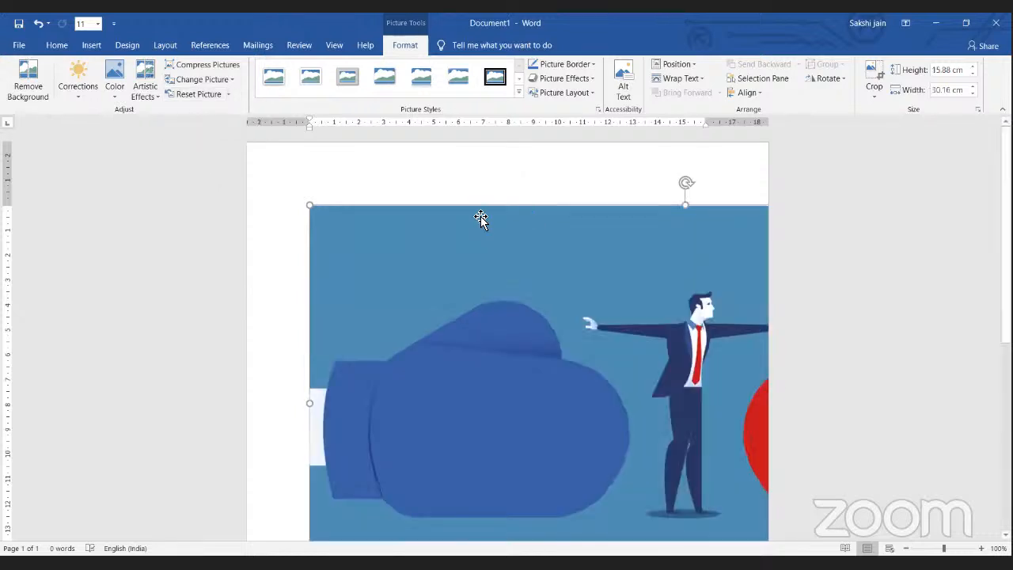
pyautogui.moveTo(422, 208); pyautogui.dragTo(424, 210)
pyautogui.moveTo(581, 335); pyautogui.dragTo(449, 247)
pyautogui.hotkey('ctrl', 'z')
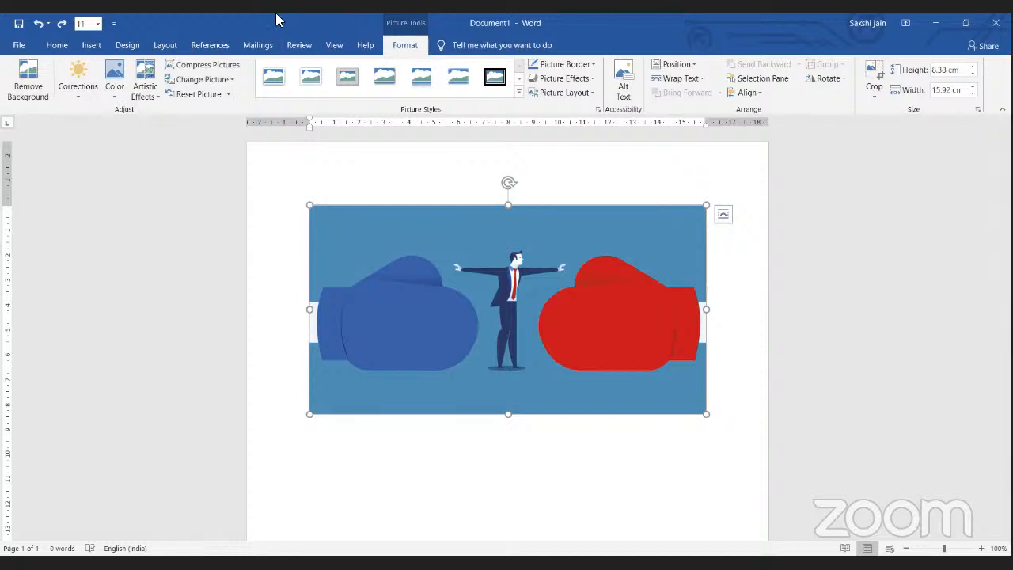
# Step: Preview the available picture styles on the boxing-glove banner, including framed, oval, soft-edged, rotated and bevelled ones, without applying any
pyautogui.click(518, 94)
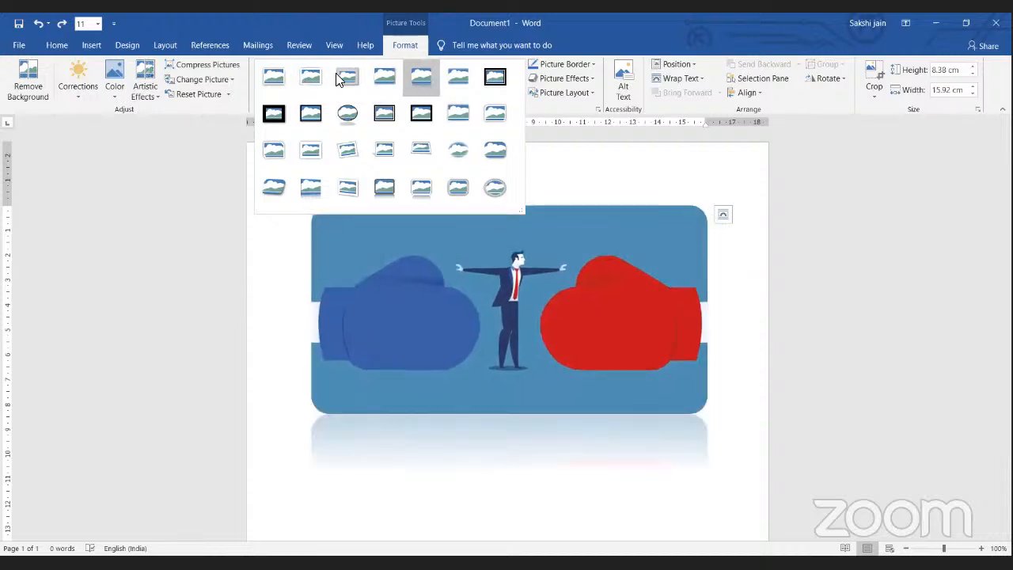
pyautogui.press('Right')
pyautogui.press('Right')
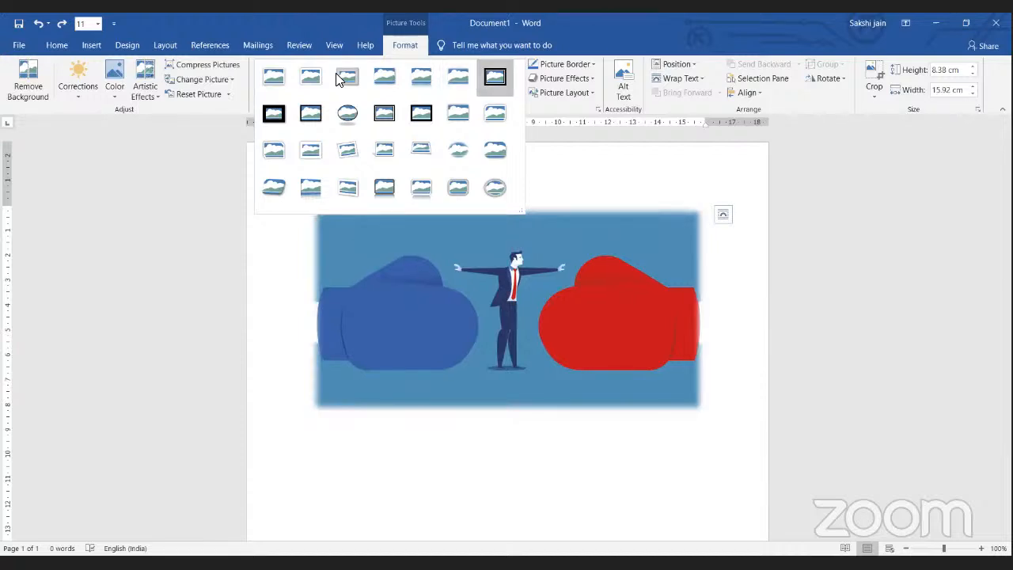
pyautogui.press('Down')
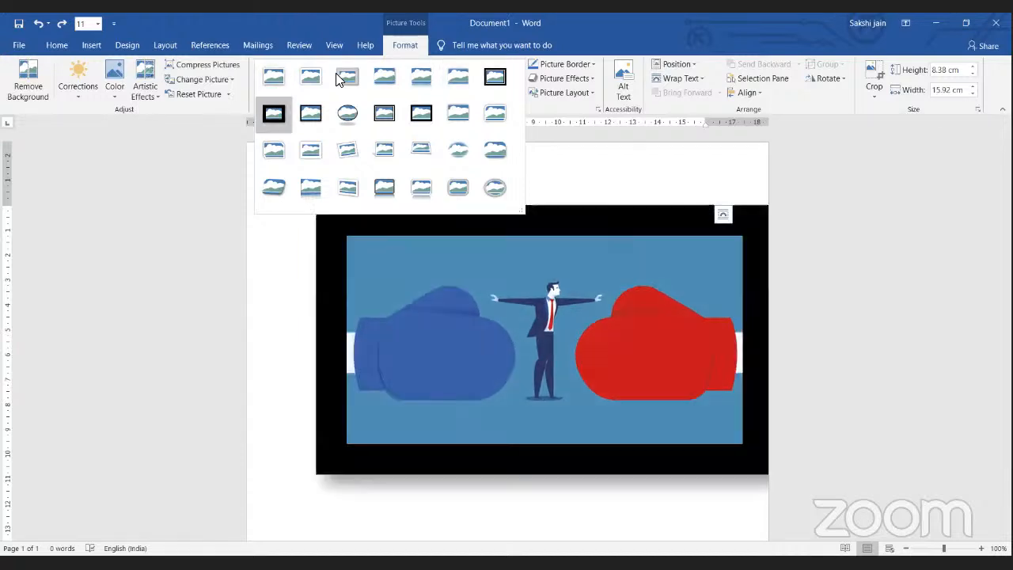
pyautogui.press('Right')
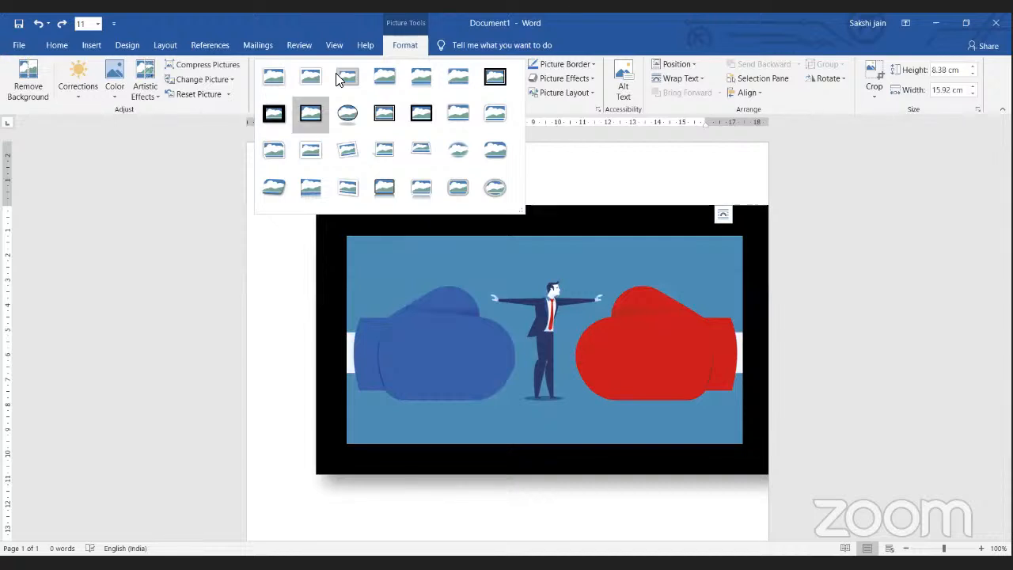
pyautogui.press('Right')
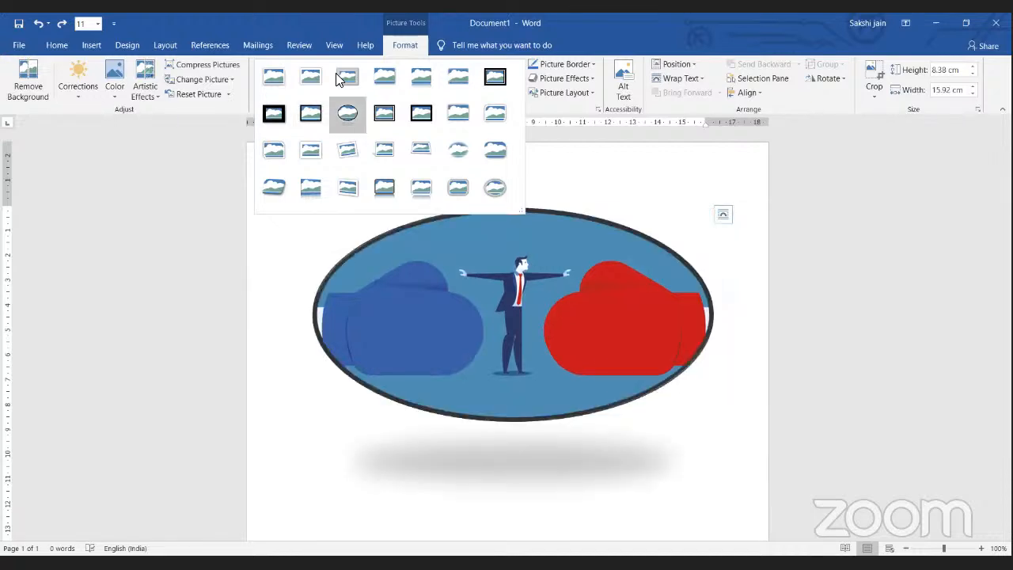
pyautogui.press('Right')
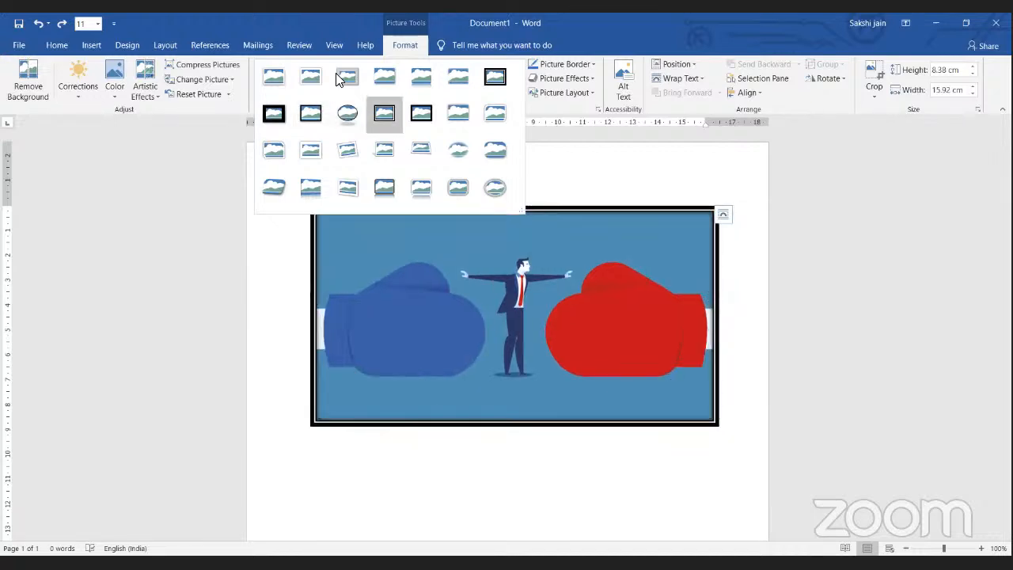
pyautogui.press('Right')
pyautogui.press('Right')
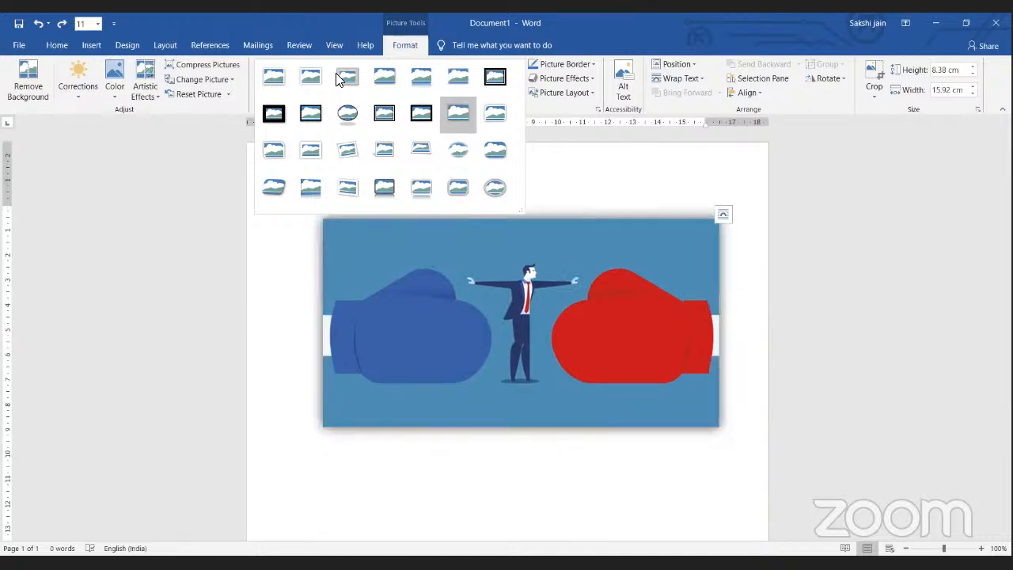
pyautogui.press('Right')
pyautogui.press('Right')
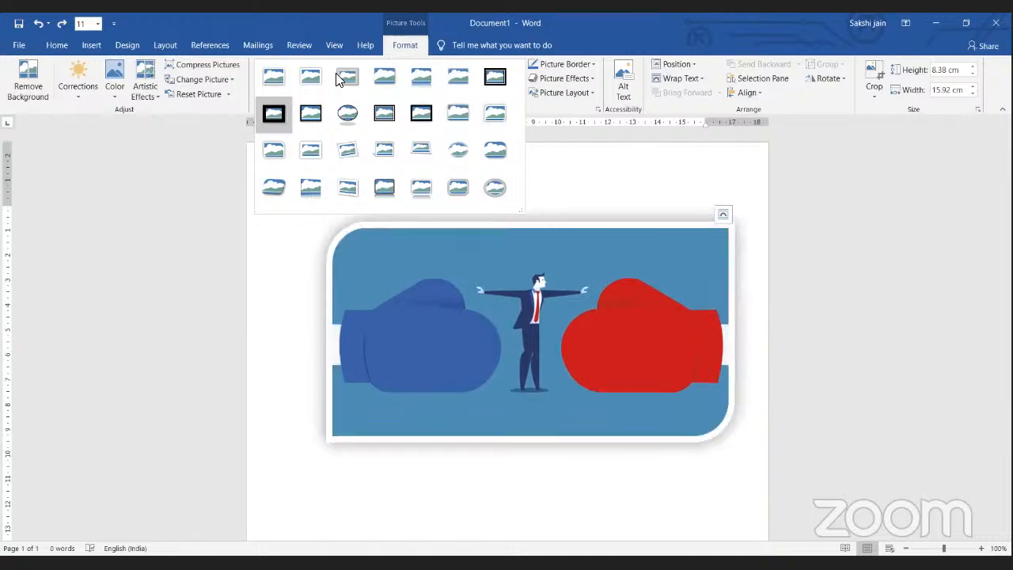
pyautogui.press('Right')
pyautogui.press('Right')
pyautogui.press('Right')
pyautogui.press('Right')
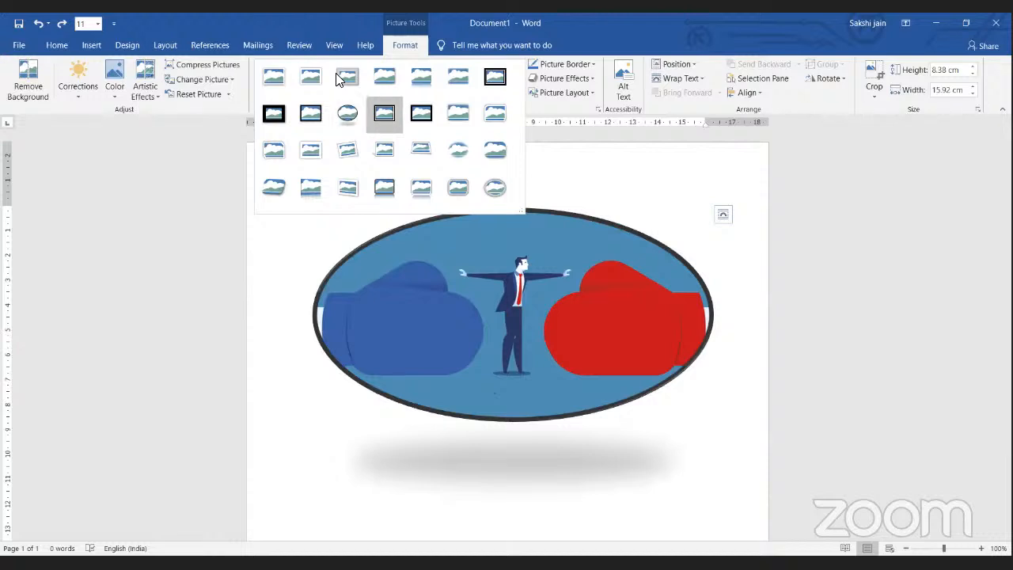
pyautogui.press('Right')
pyautogui.press('Right')
pyautogui.press('Down')
pyautogui.press('Left')
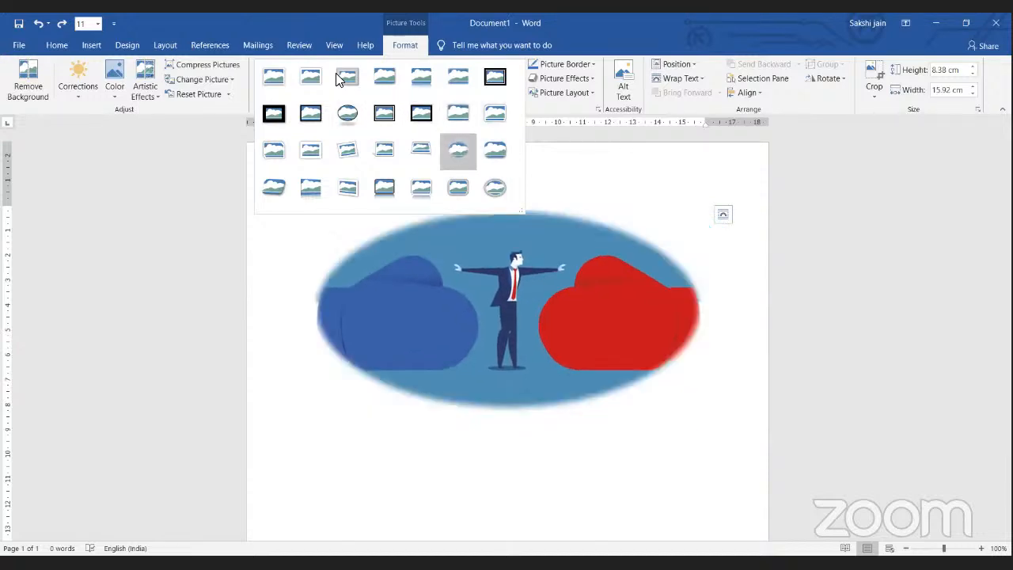
pyautogui.press('Left')
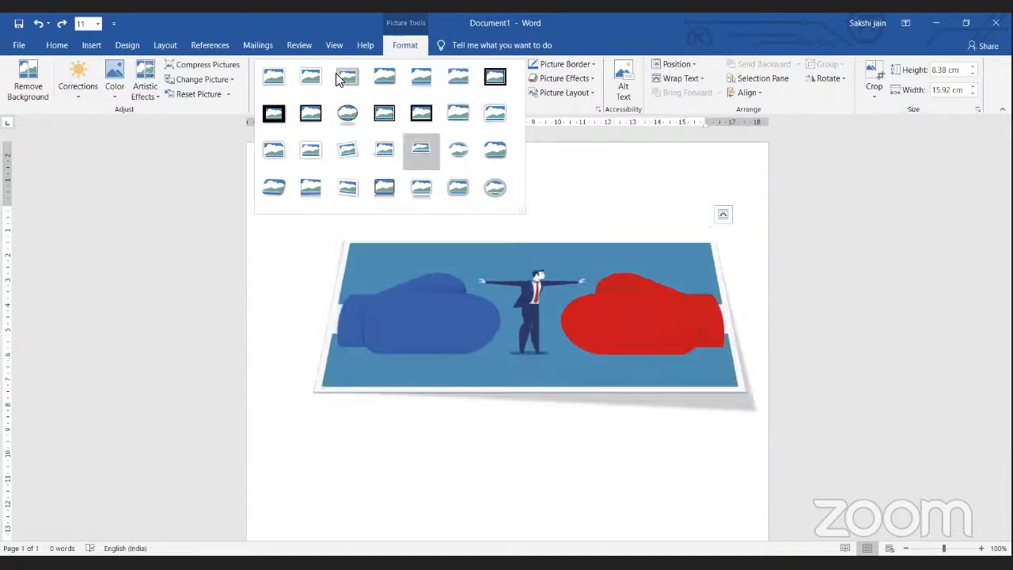
pyautogui.press('Left')
pyautogui.press('Left')
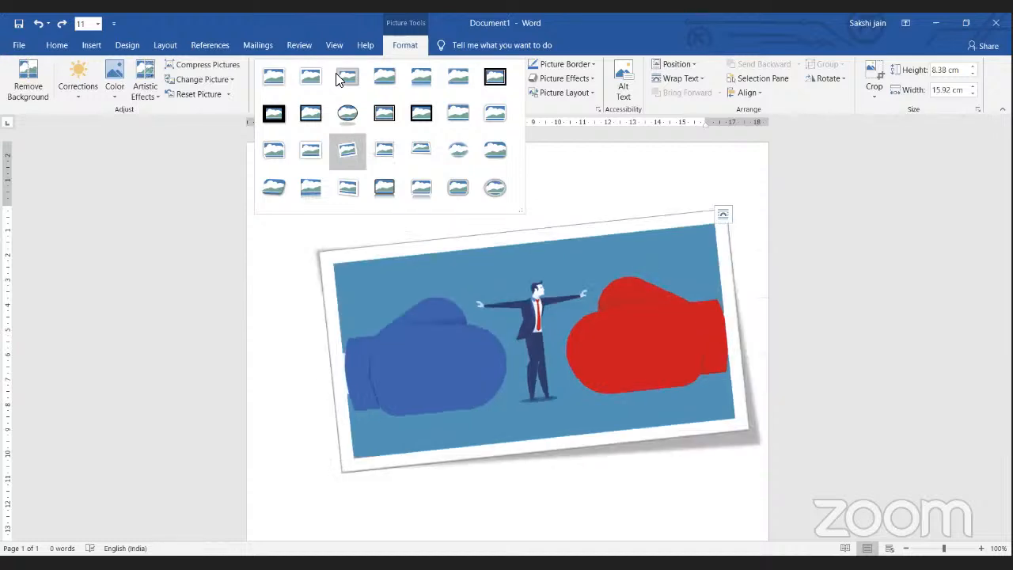
pyautogui.press('Left')
pyautogui.press('Left')
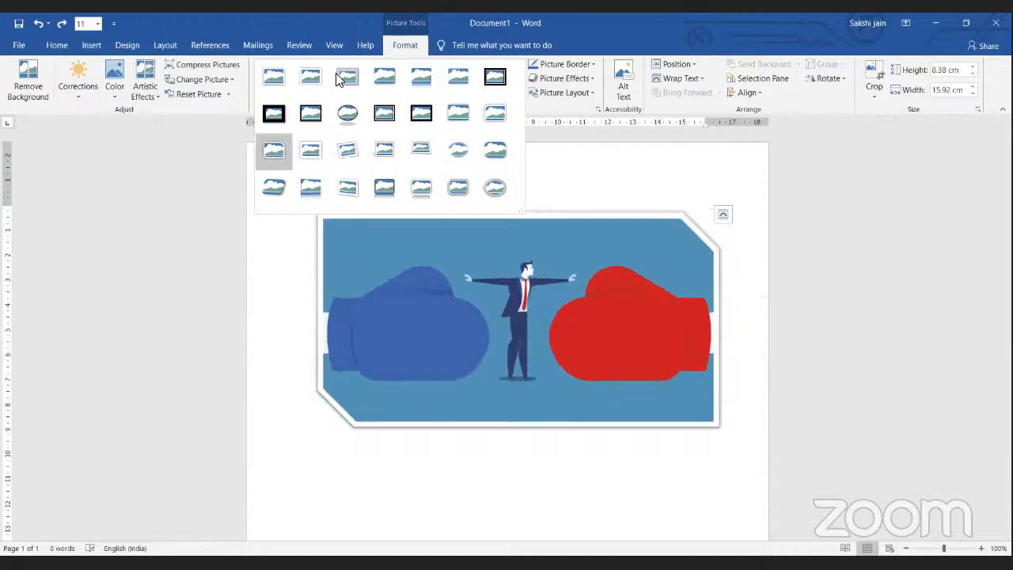
pyautogui.press('Left')
pyautogui.press('Down')
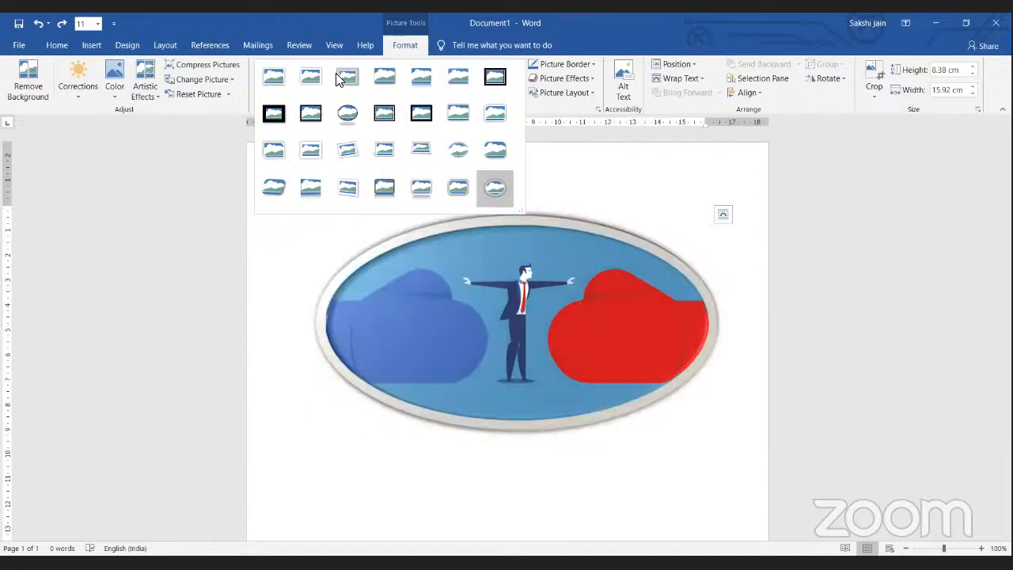
pyautogui.press('Left')
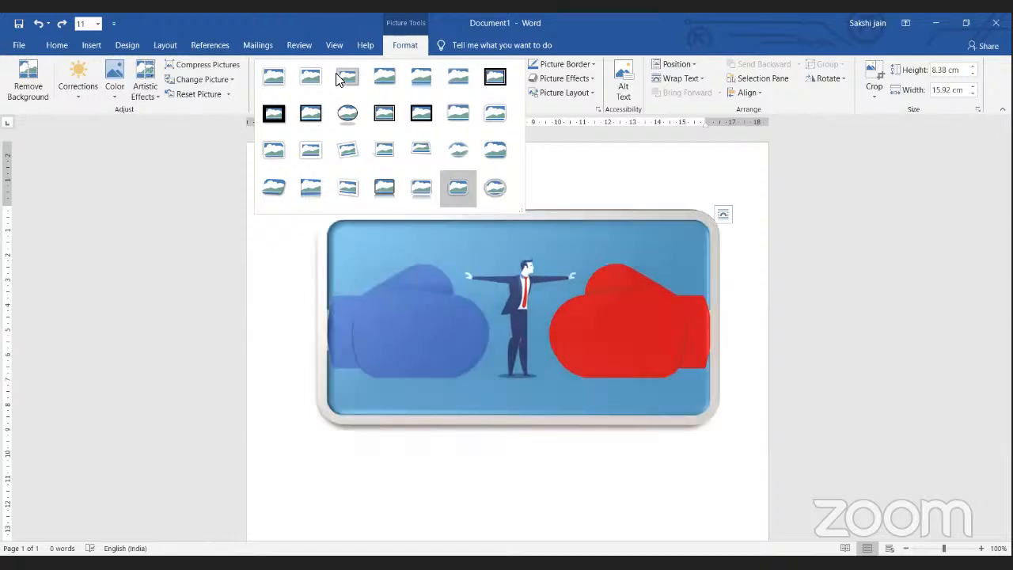
pyautogui.press('Left')
pyautogui.press('Left')
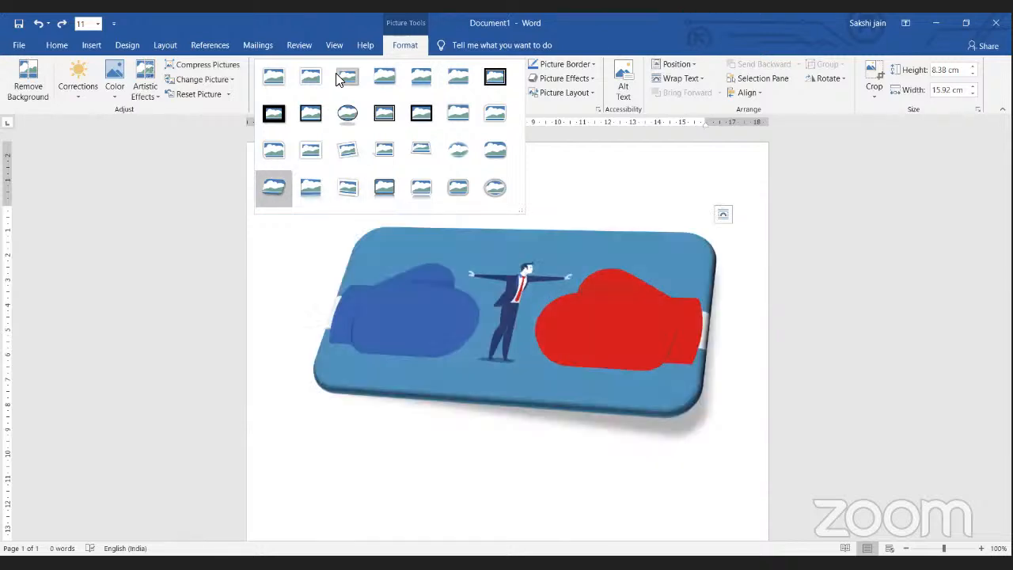
pyautogui.click(571, 185)
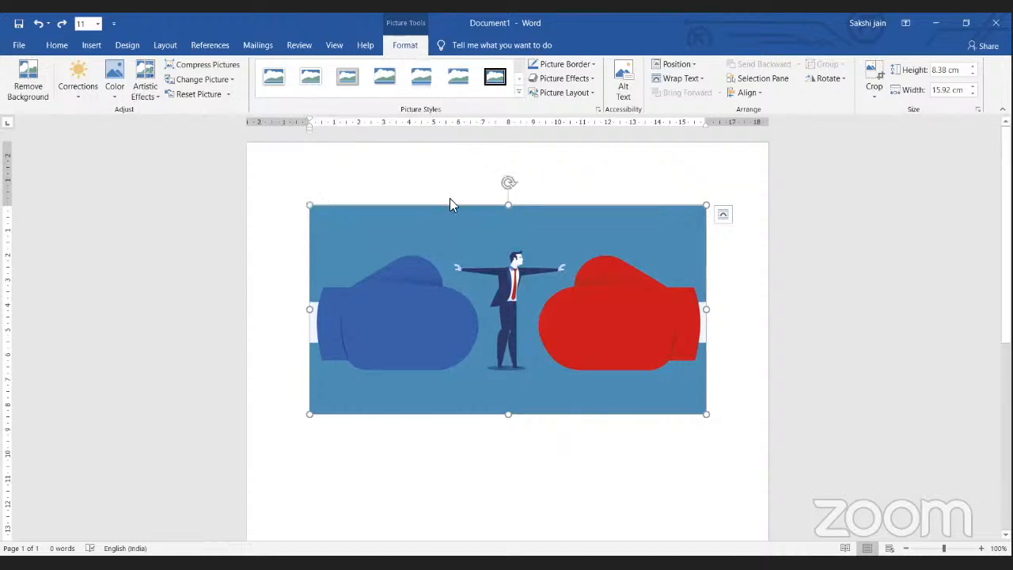
# Step: Give the boxing-glove banner a red picture border from the standard colors
pyautogui.click(594, 65)
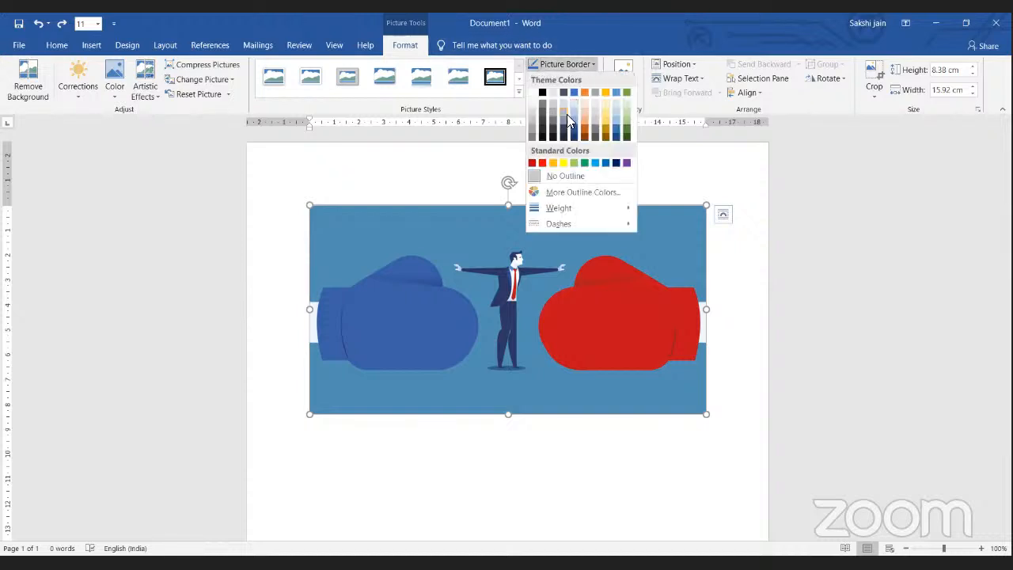
pyautogui.click(542, 163)
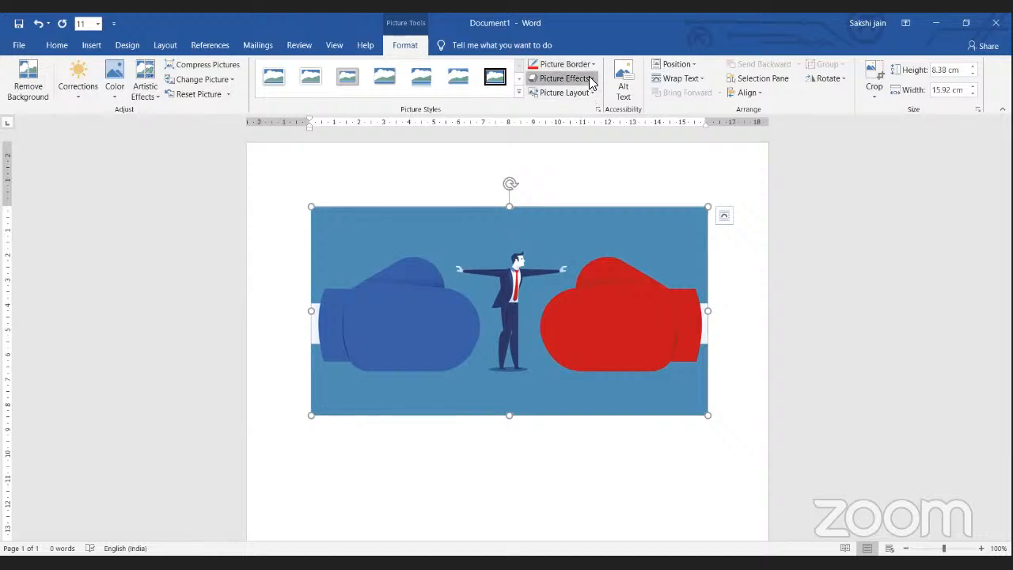
# Step: Examine the Preset, Shadow, Reflection, Glow, Soft Edges, Bevel and 3-D Rotation picture effects for the banner without applying one
pyautogui.click(589, 79)
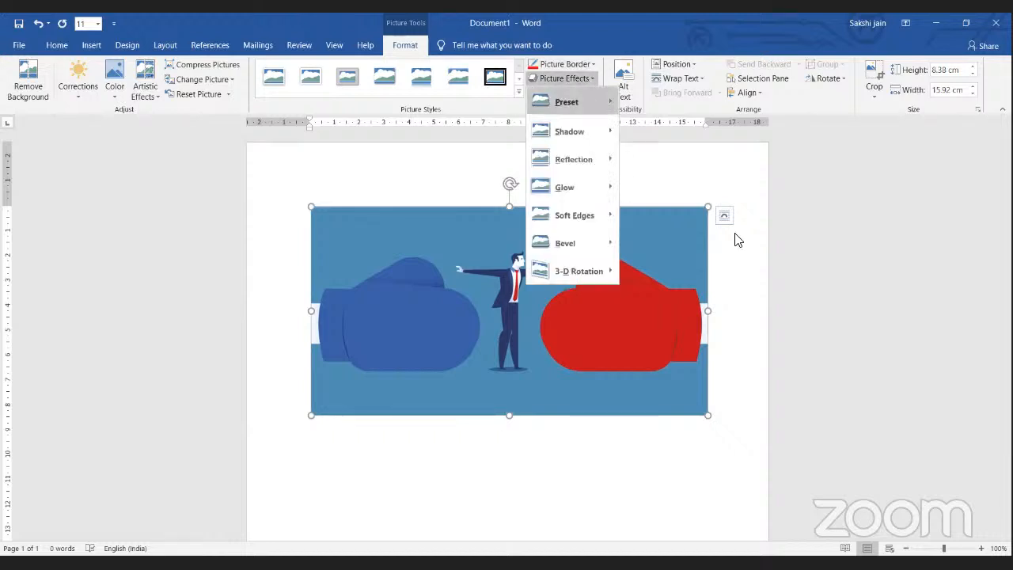
pyautogui.moveTo(592, 102)
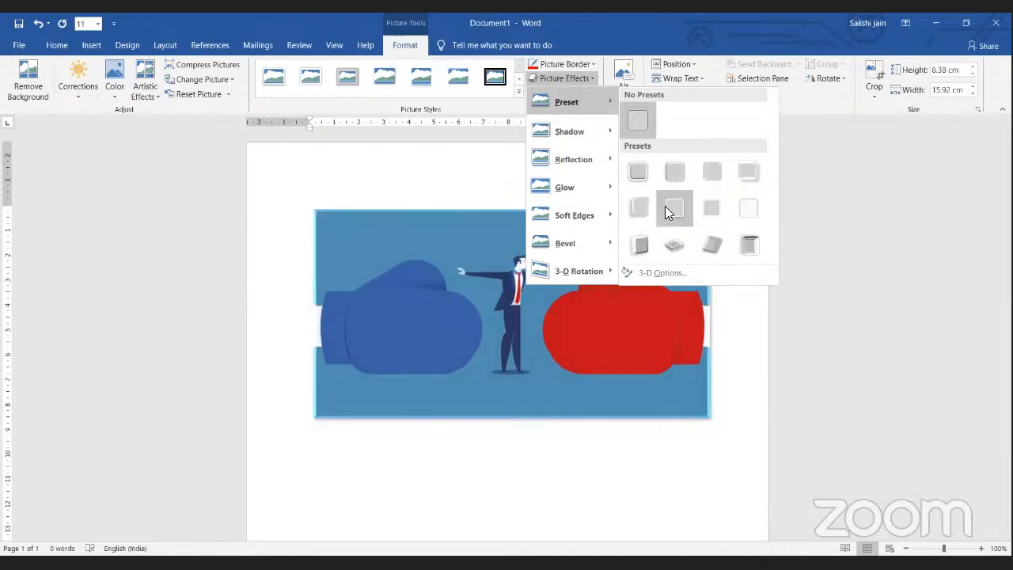
pyautogui.click(567, 130)
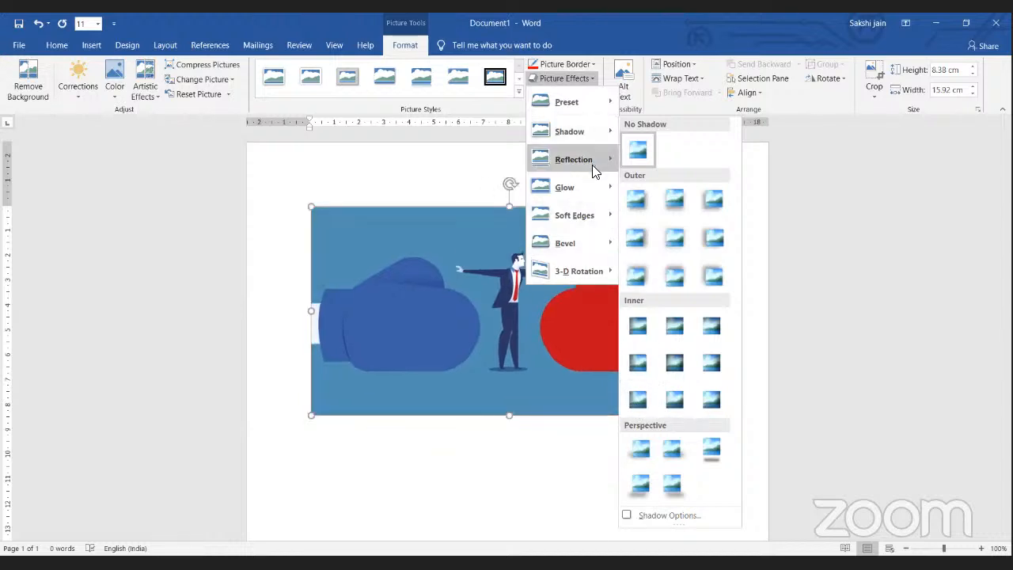
pyautogui.moveTo(592, 164)
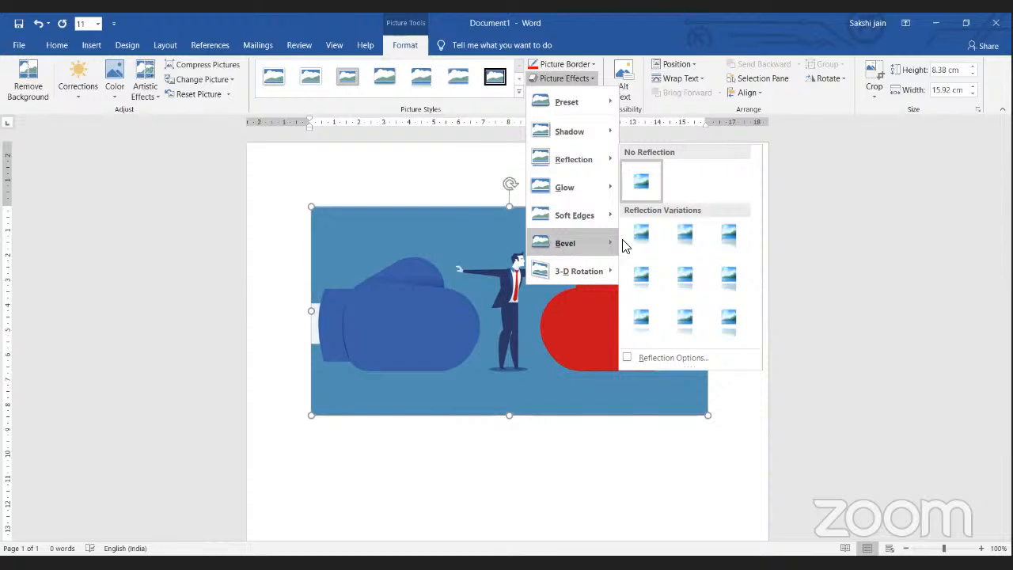
pyautogui.moveTo(599, 186)
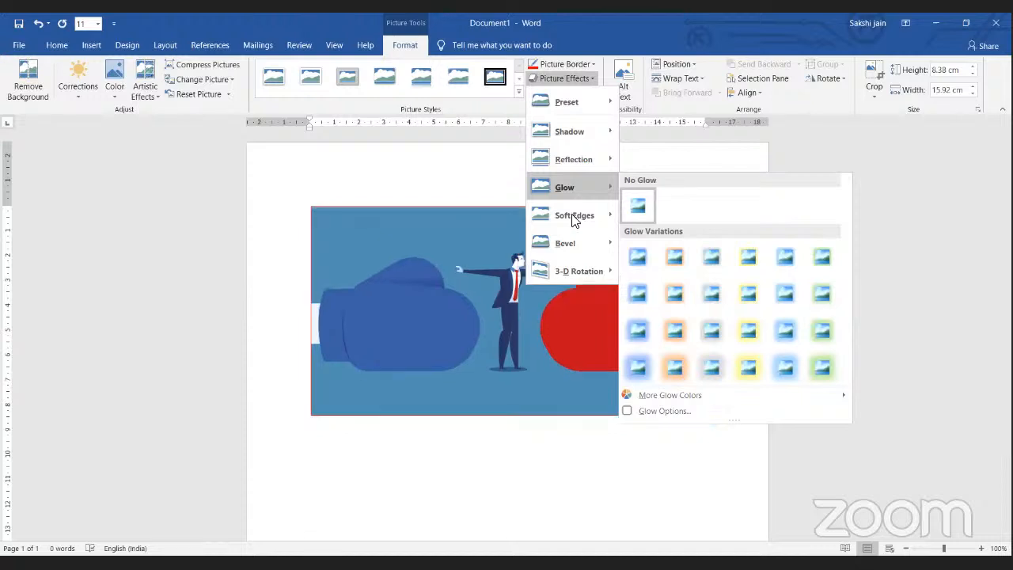
pyautogui.moveTo(574, 215)
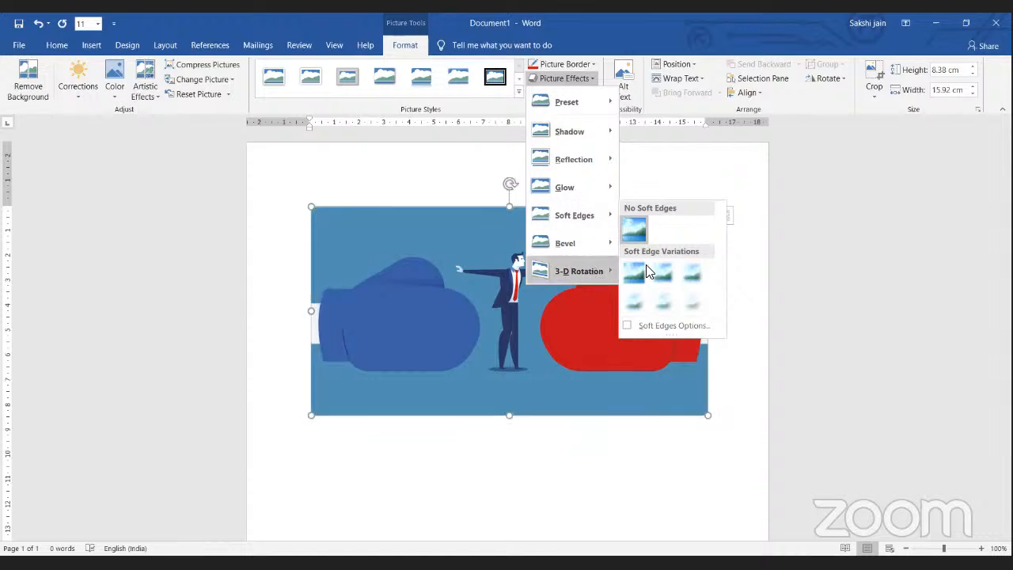
pyautogui.moveTo(586, 243)
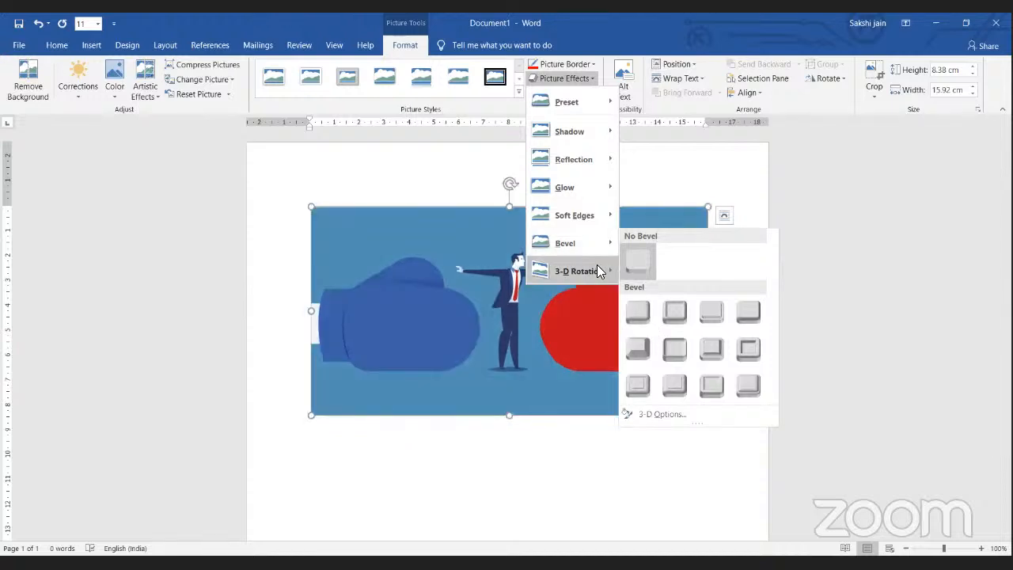
pyautogui.moveTo(594, 269)
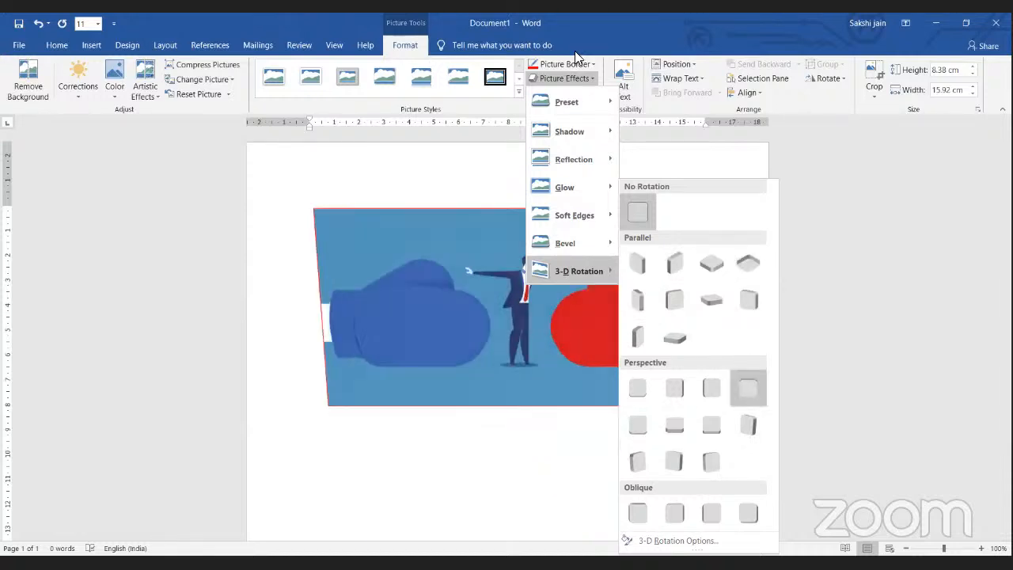
pyautogui.click(596, 84)
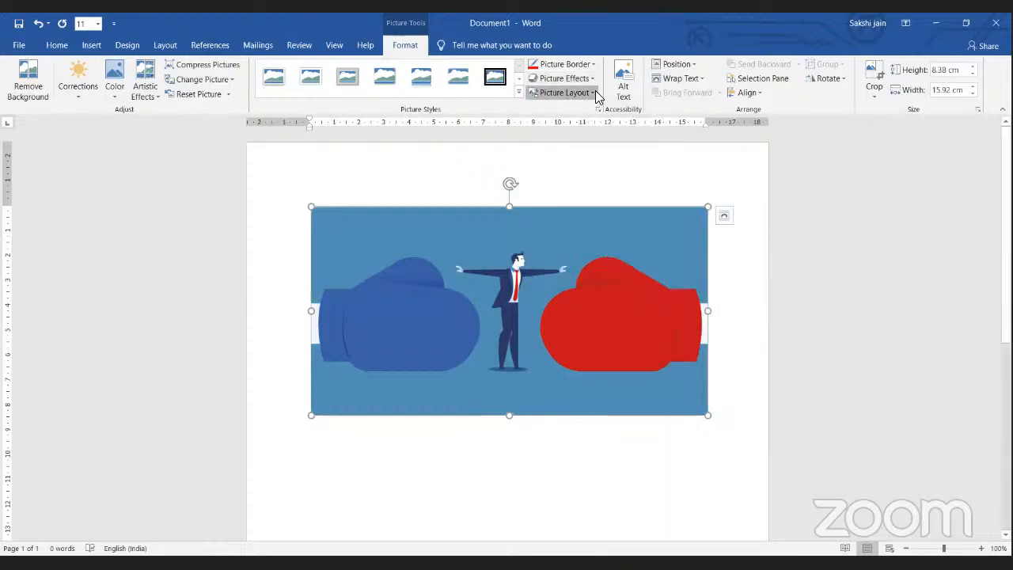
# Step: Convert the banner to the Titled Picture Blocks picture layout and enter STOP as its title
pyautogui.click(592, 92)
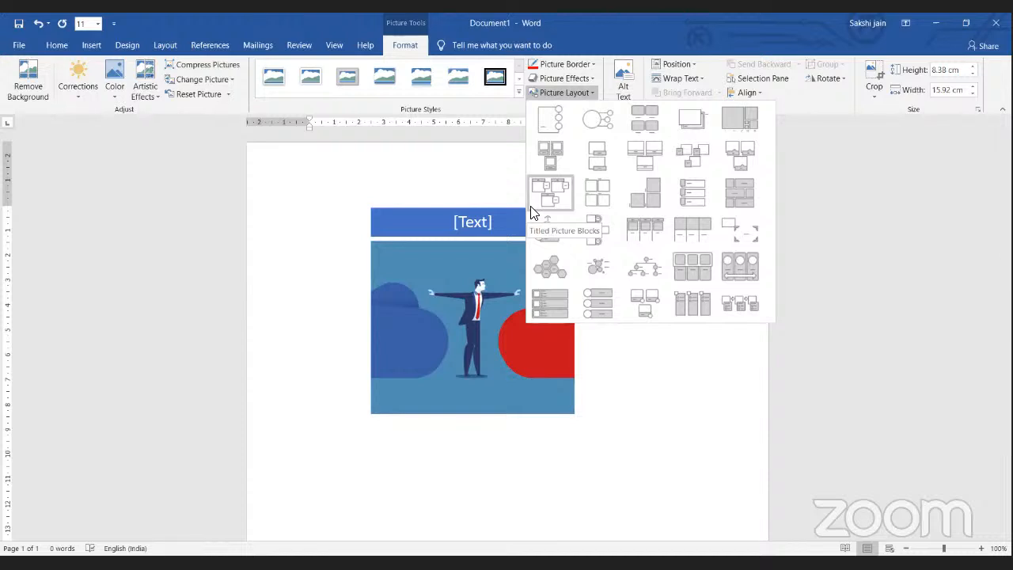
pyautogui.click(533, 209)
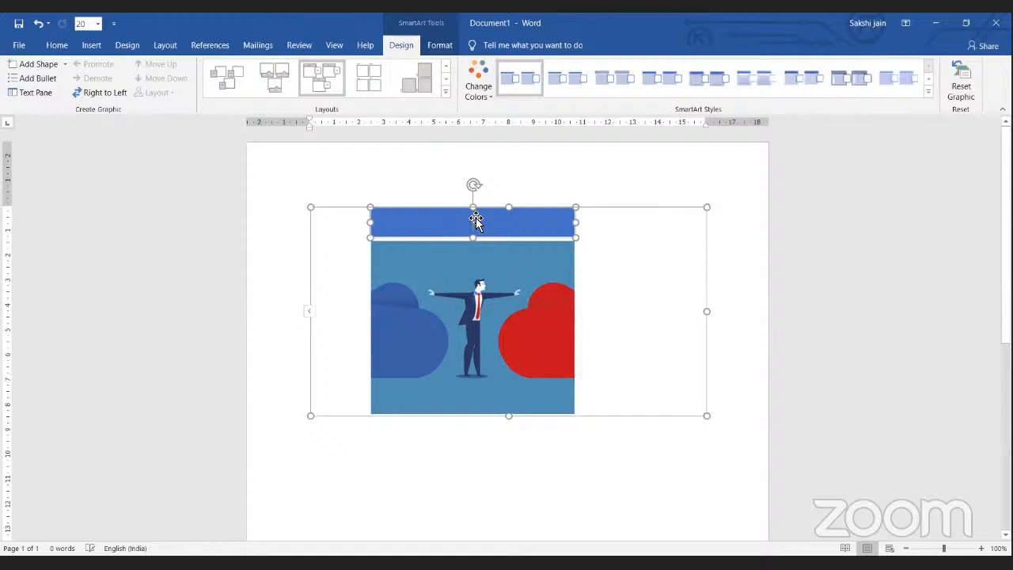
pyautogui.click(476, 222)
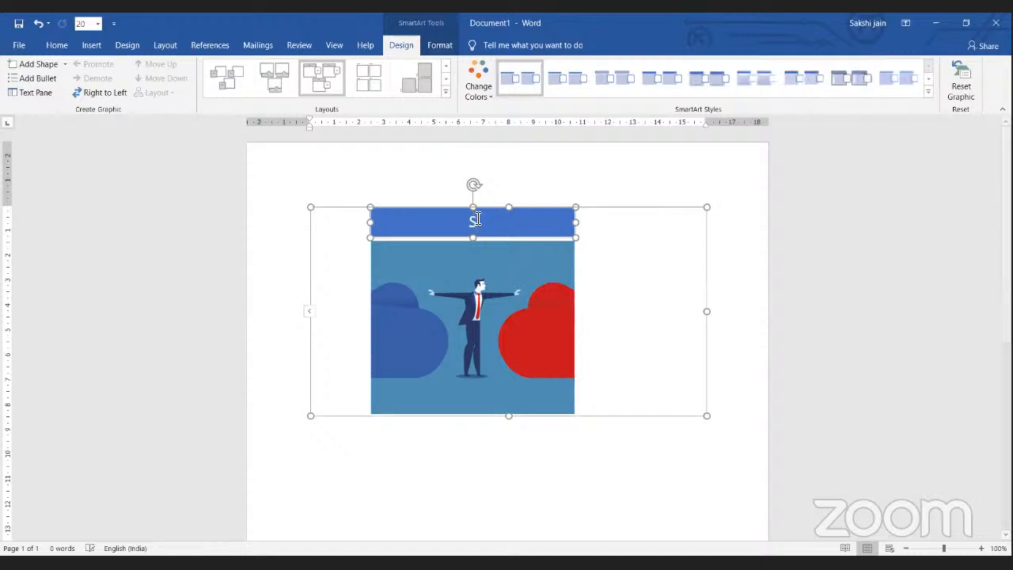
pyautogui.write('STOP')
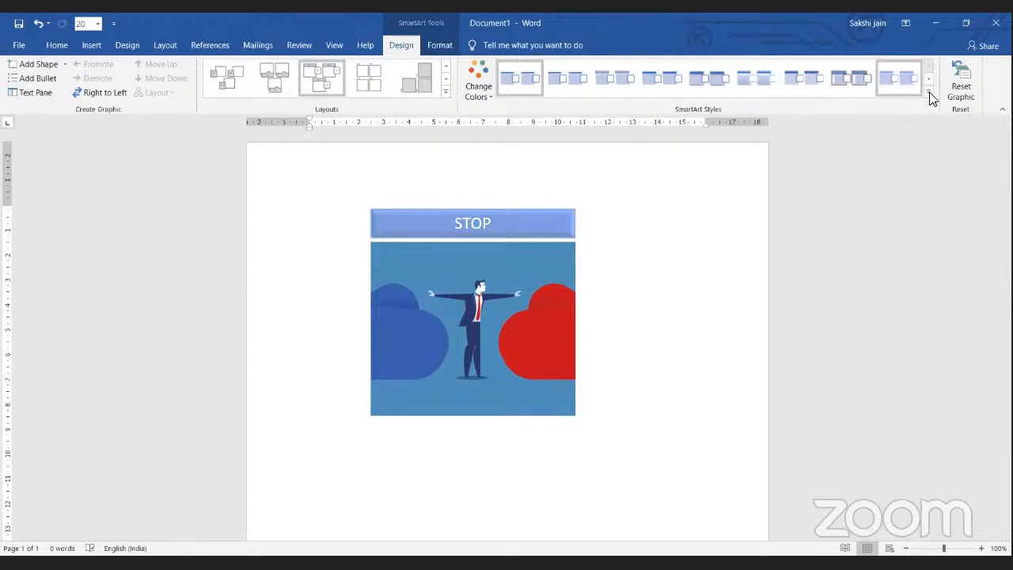
# Step: Apply the tilted 3-D brick-like SmartArt style with white edges to the picture layout graphic
pyautogui.click(707, 143)
pyautogui.click(724, 250)
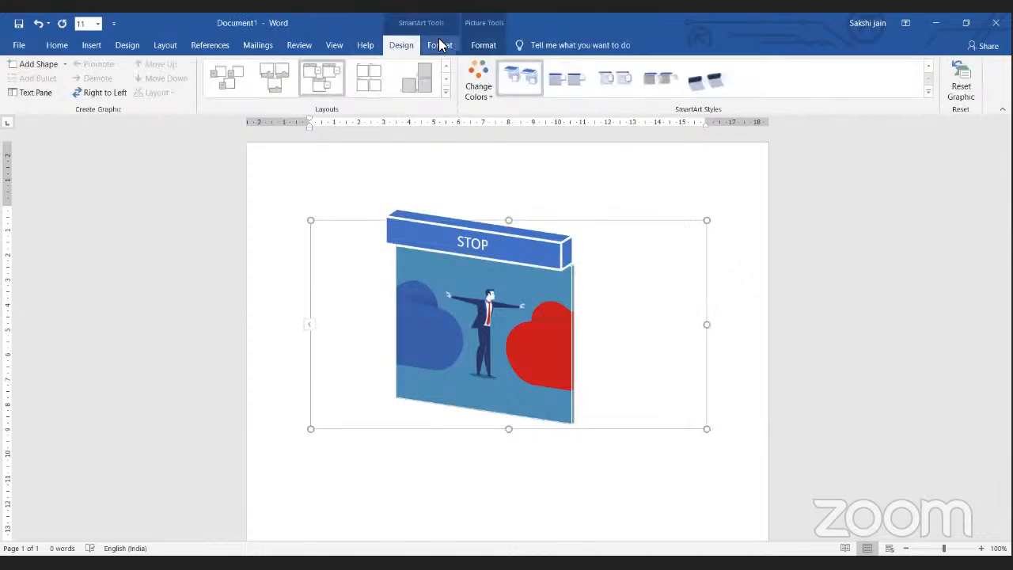
# Step: Apply an orange gradient theme style to the STOP title block and fill it with standard yellow
pyautogui.click(439, 45)
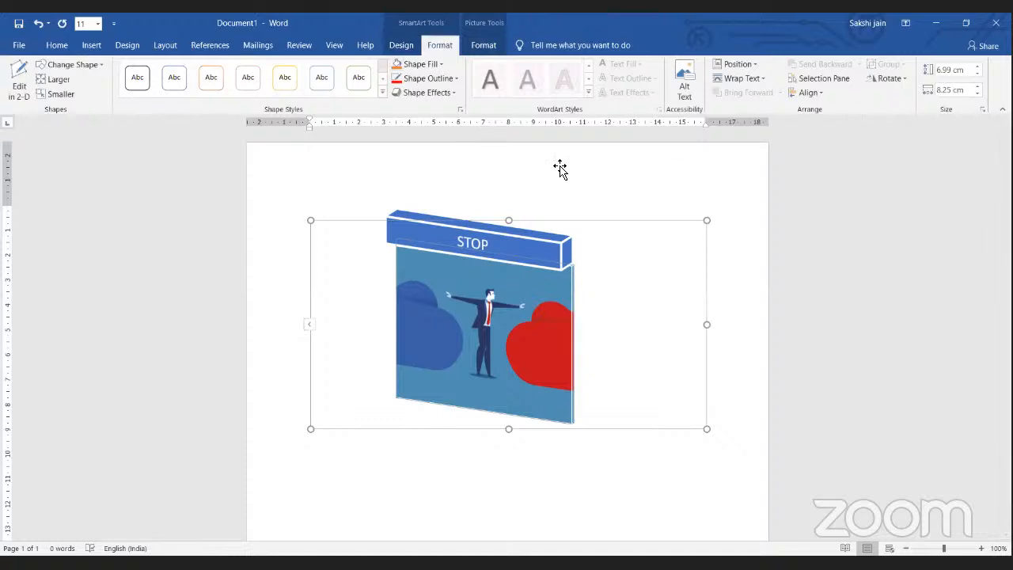
pyautogui.click(486, 245)
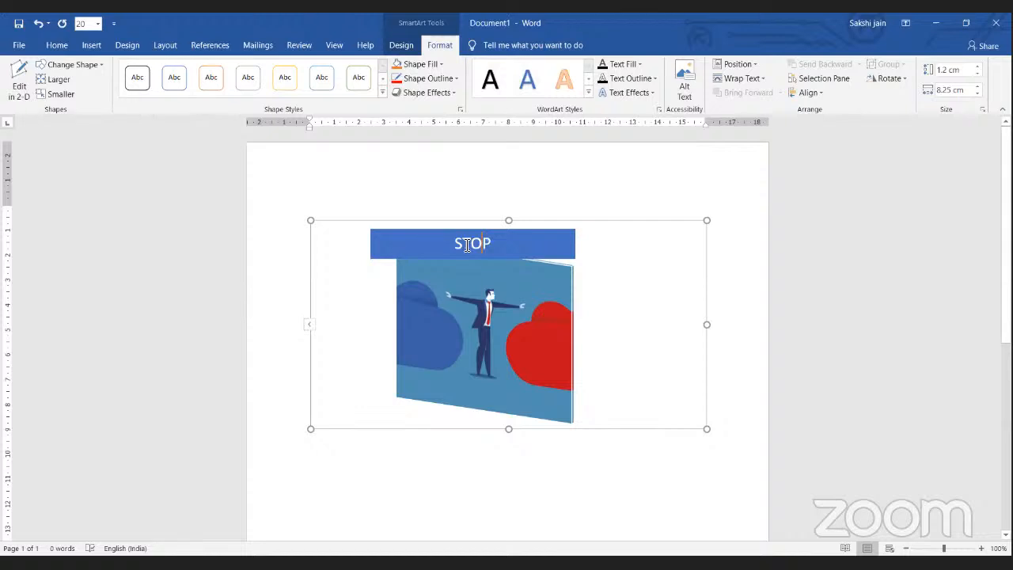
pyautogui.click(599, 253)
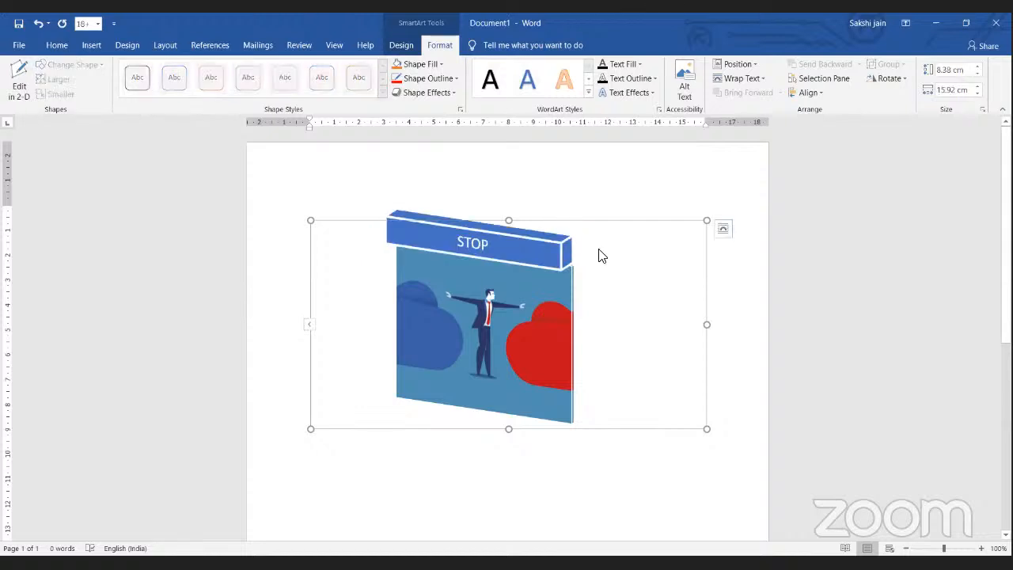
pyautogui.click(474, 238)
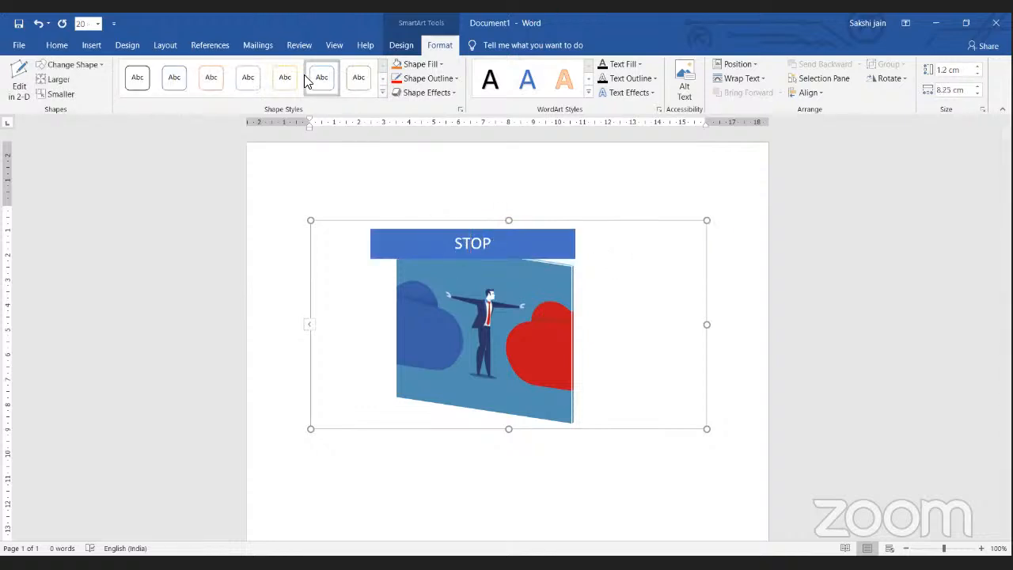
pyautogui.click(383, 94)
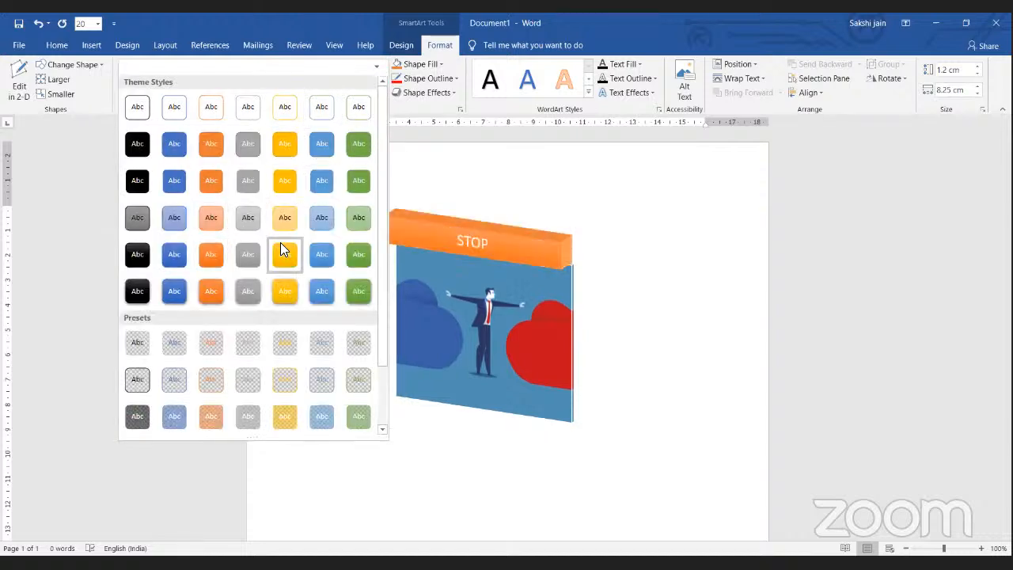
pyautogui.click(220, 249)
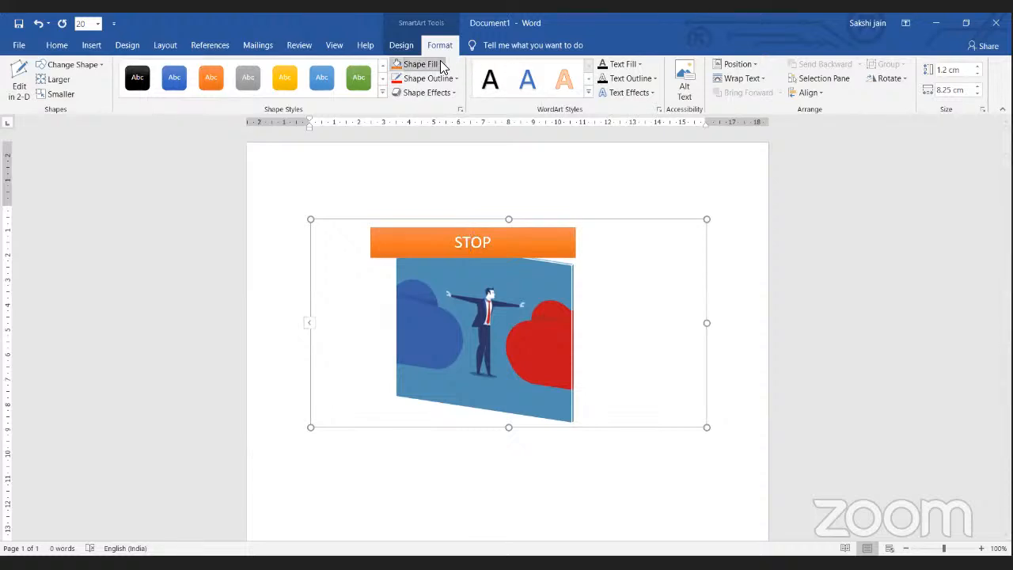
pyautogui.click(440, 63)
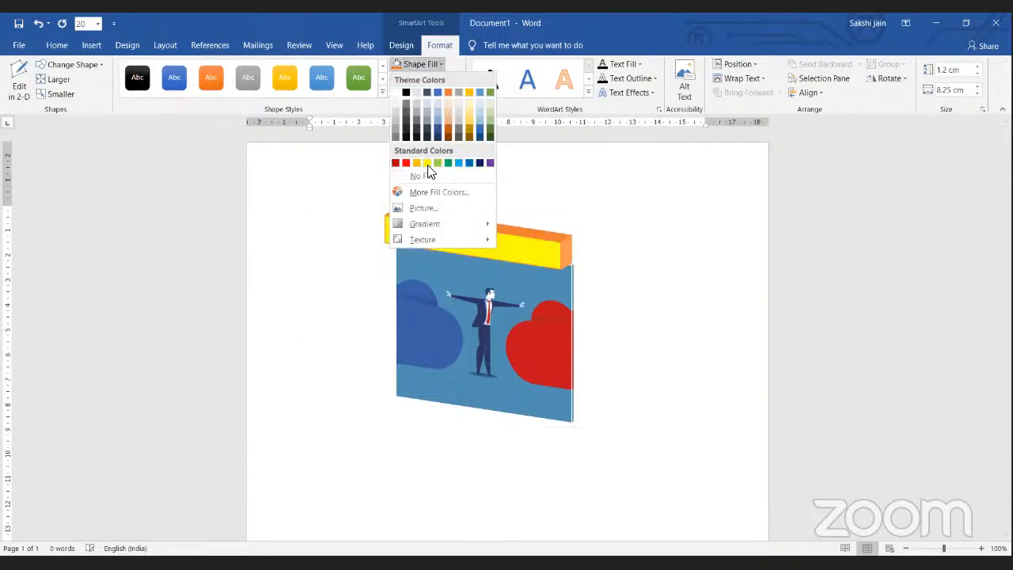
pyautogui.click(427, 166)
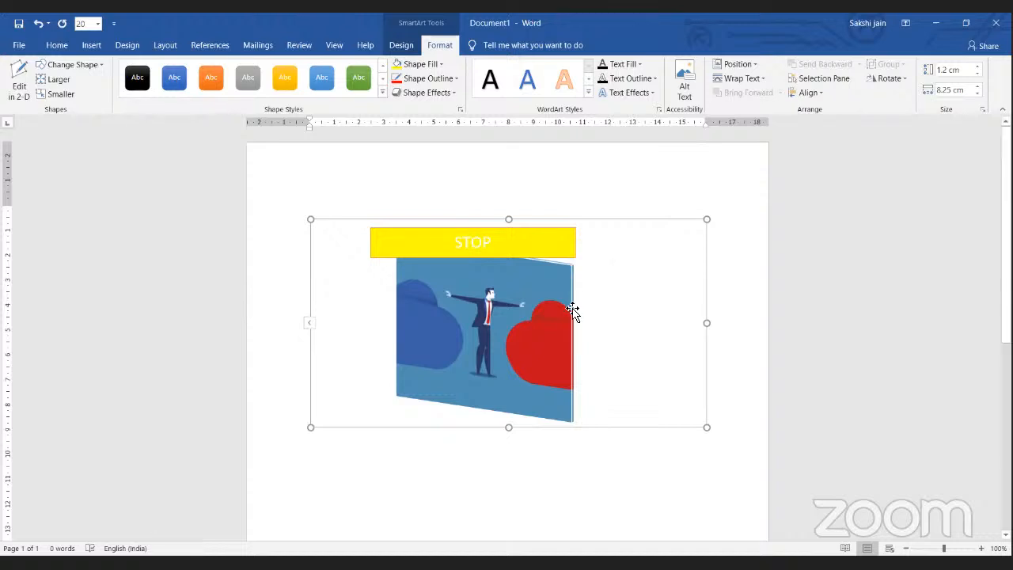
# Step: Undo the title block formatting, SmartArt style, STOP title and picture layout conversion, and select the boxing-glove banner
pyautogui.hotkey('ctrl', 'z')
pyautogui.hotkey('ctrl', 'z')
pyautogui.hotkey('ctrl', 'z')
pyautogui.hotkey('ctrl', 'z')
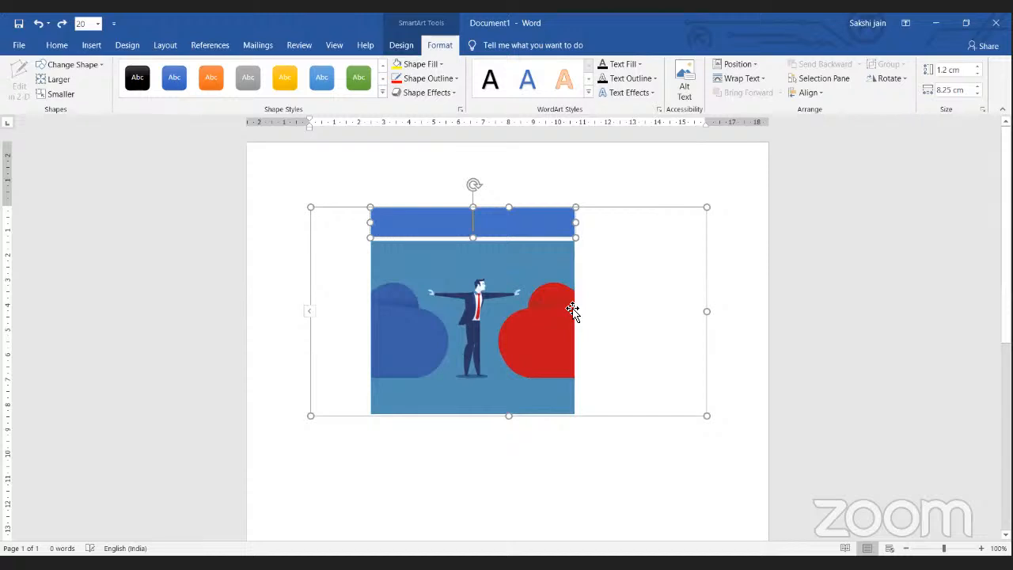
pyautogui.hotkey('ctrl', 'z')
pyautogui.doubleClick(573, 310)
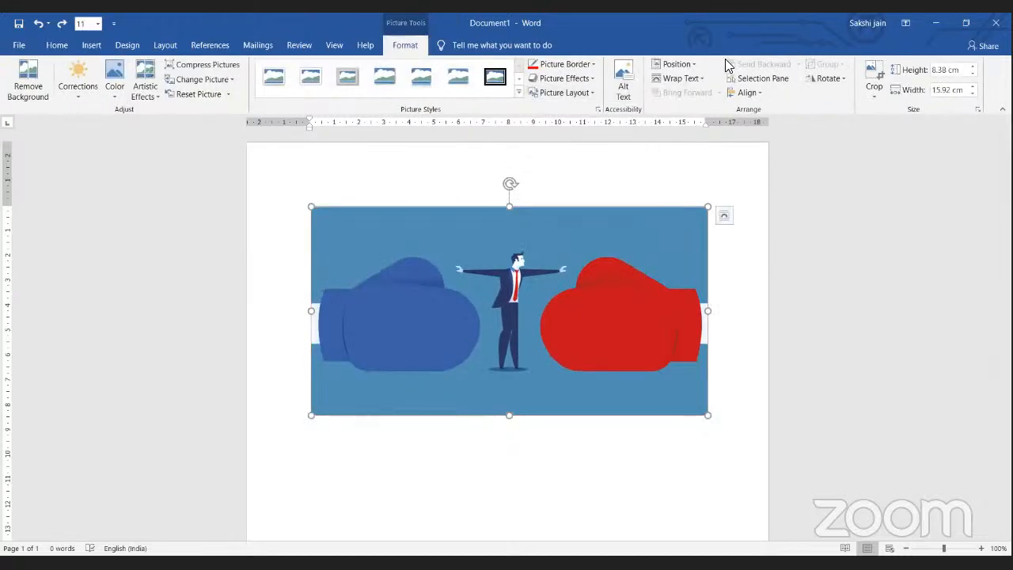
# Step: Examine the banner's alt text description settings and the available picture position layouts without applying any
pyautogui.click(625, 88)
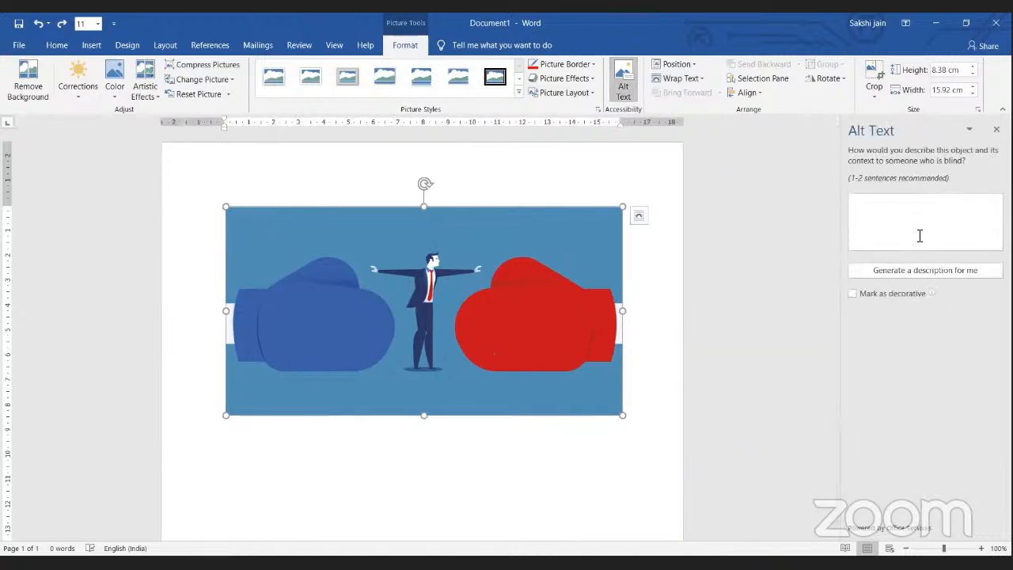
pyautogui.click(997, 130)
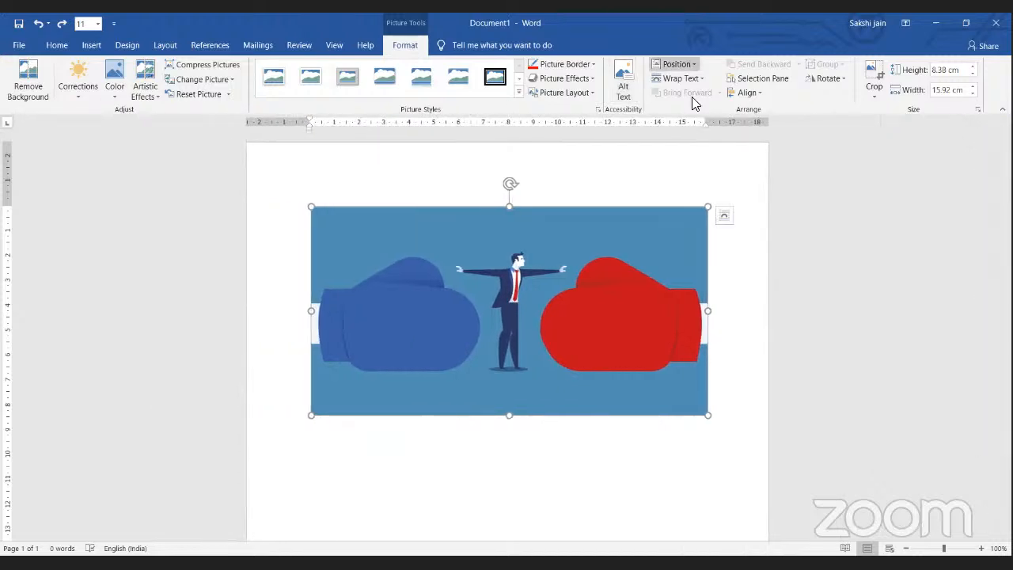
pyautogui.click(677, 65)
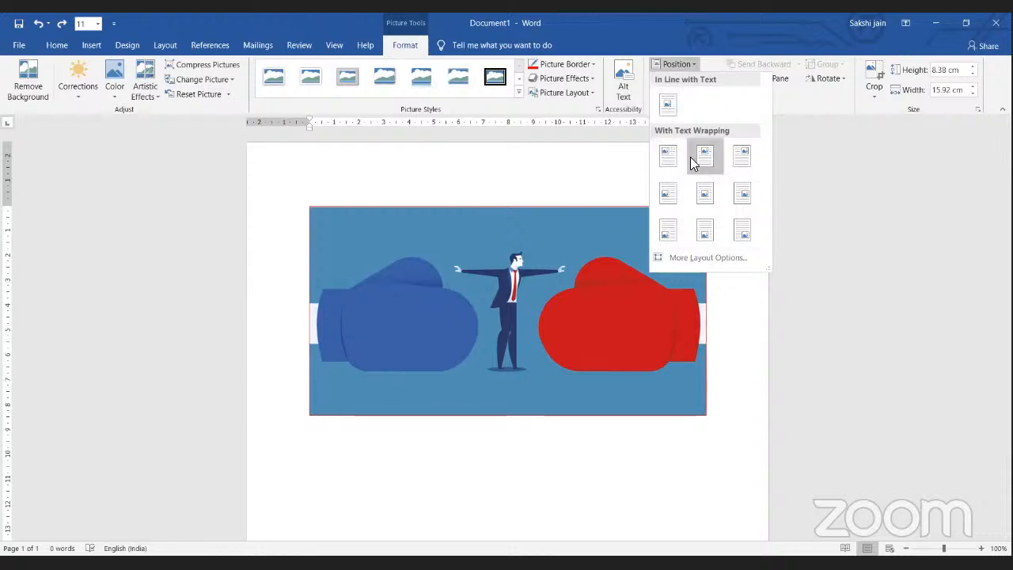
# Step: Shrink and horizontally mirror the boxing-glove banner to about 4.73 cm high by 4.65 cm wide
pyautogui.click(646, 392)
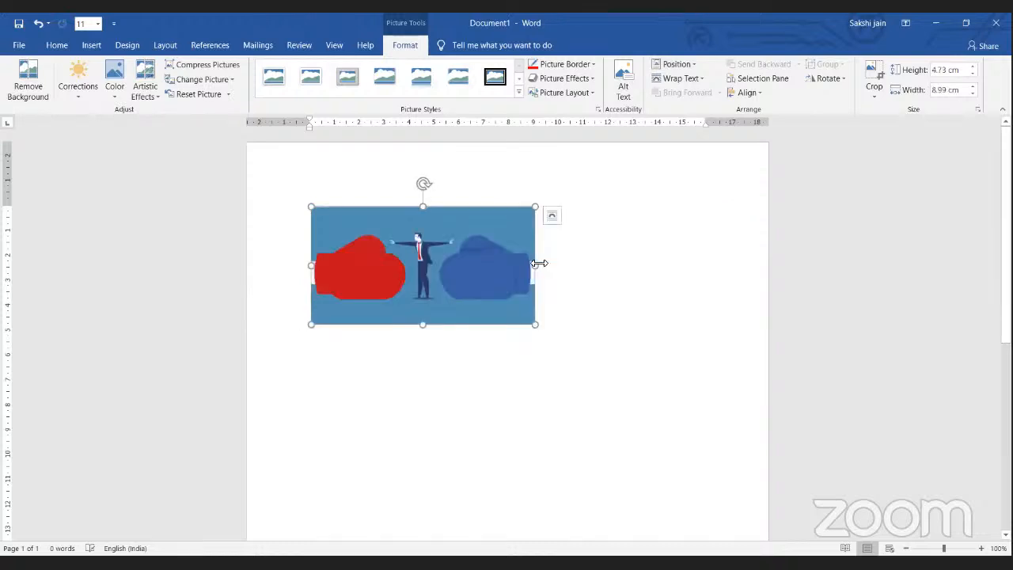
pyautogui.moveTo(538, 263); pyautogui.dragTo(428, 247)
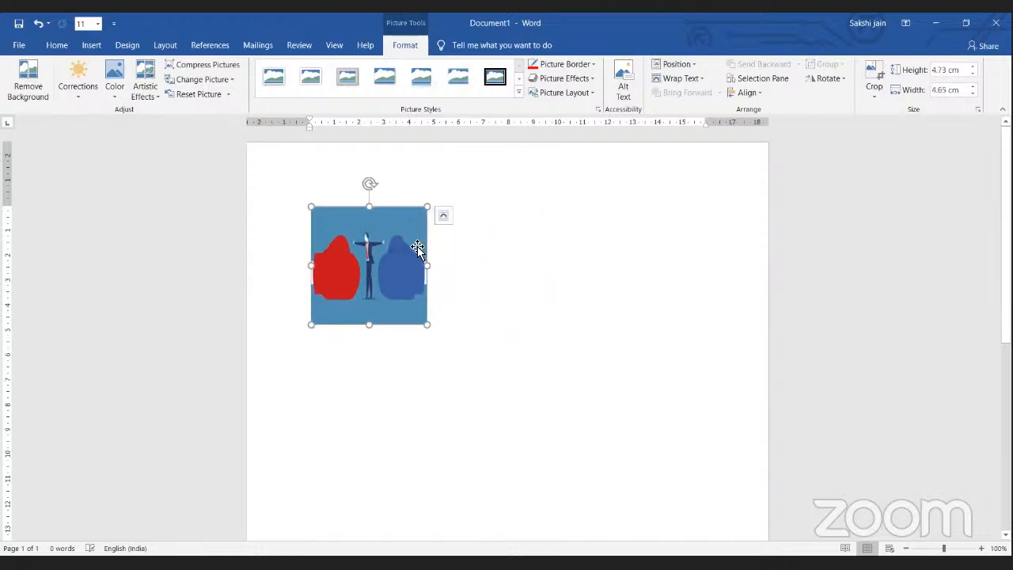
# Step: Position the picture in the middle center of the page with text wrapping and enter HI on the first line
pyautogui.click(692, 70)
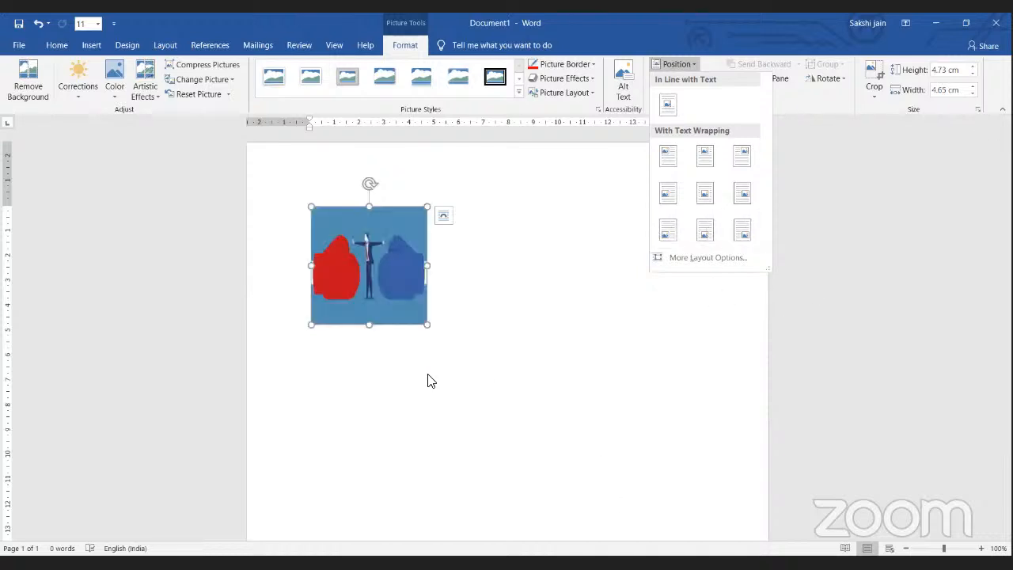
pyautogui.click(690, 198)
pyautogui.click(306, 210)
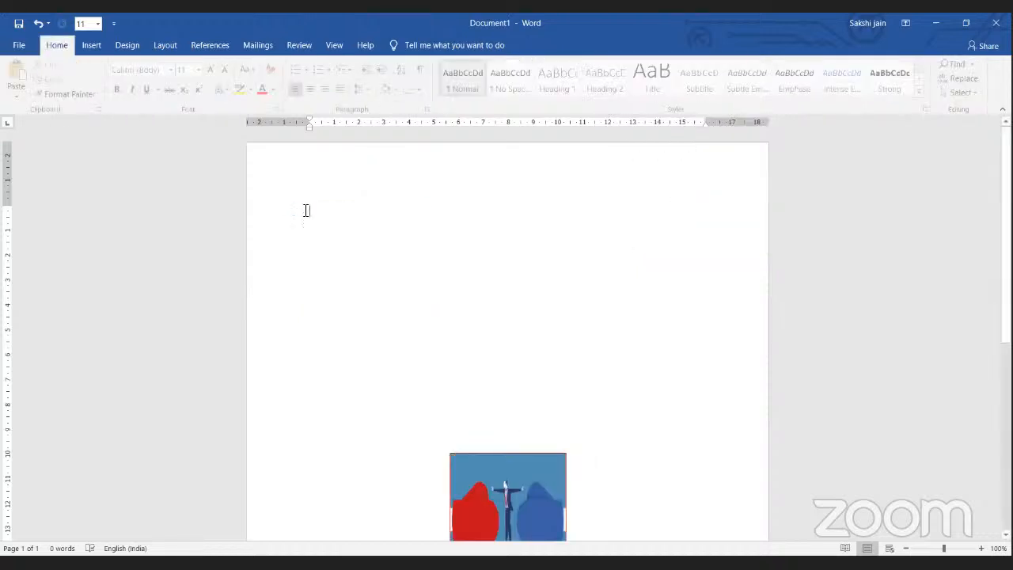
pyautogui.write('Hi')
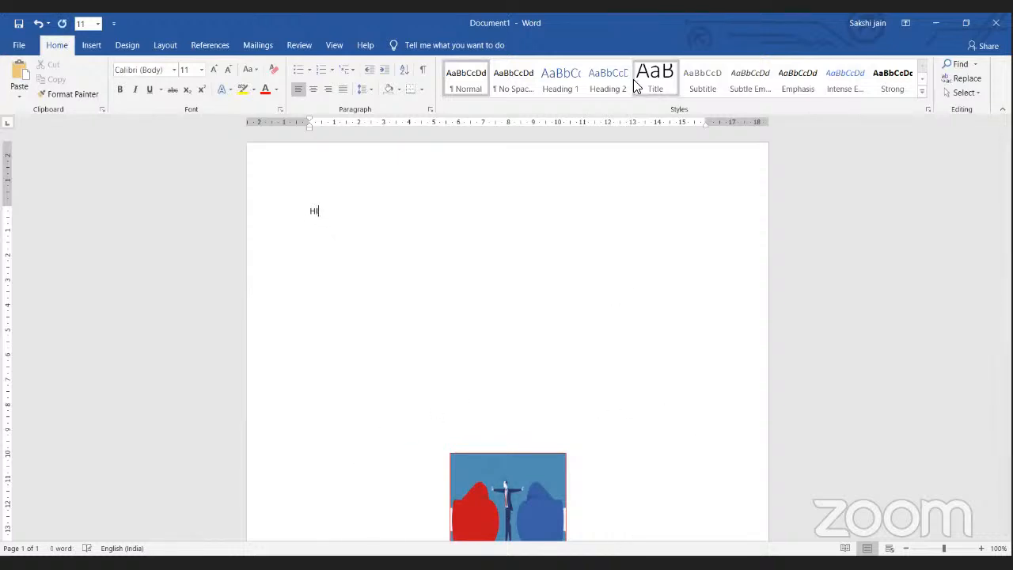
# Step: Undo the HI text and the picture's middle center positioning
pyautogui.click(497, 527)
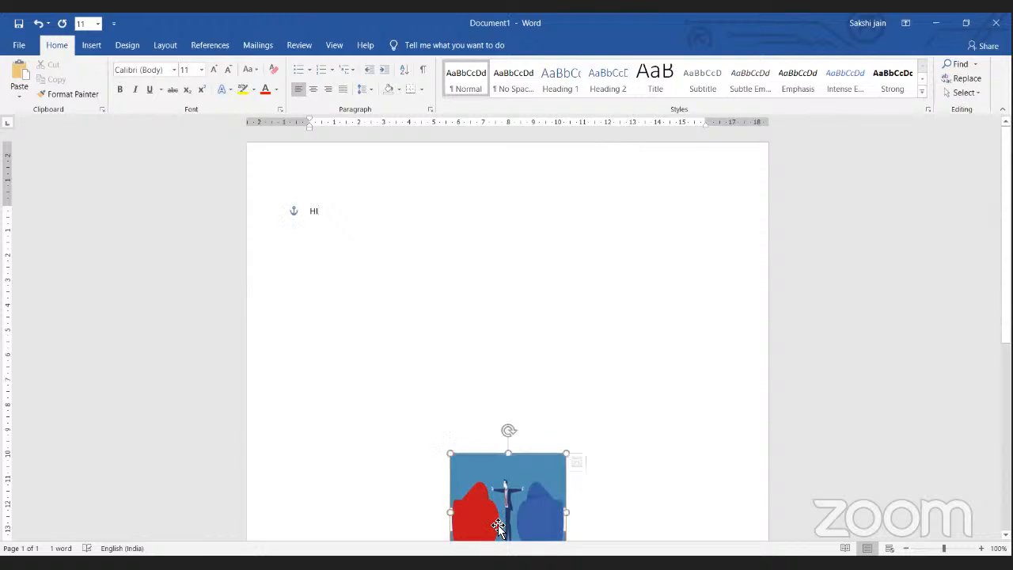
pyautogui.hotkey('ctrl', 'z')
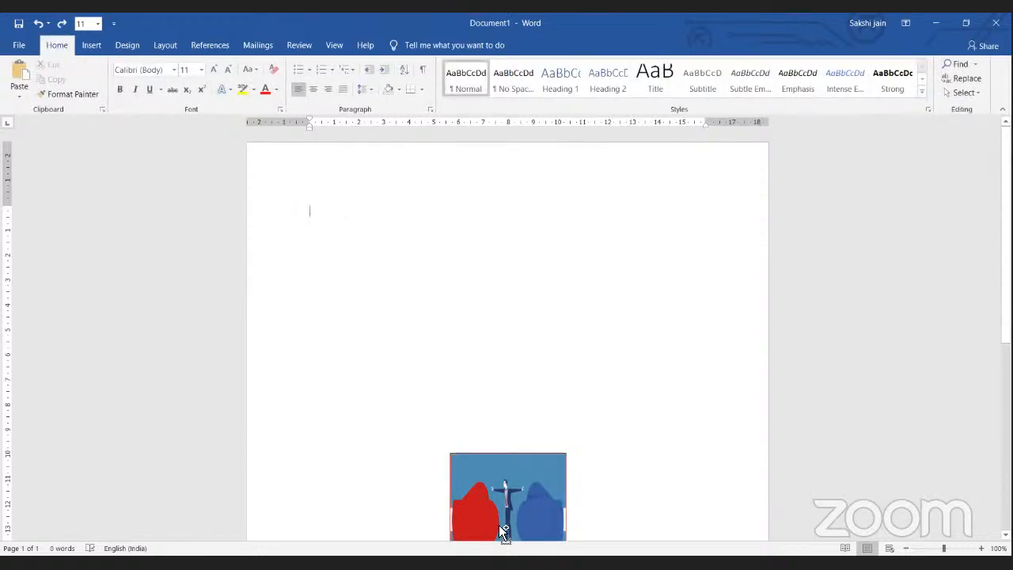
pyautogui.hotkey('ctrl', 'z')
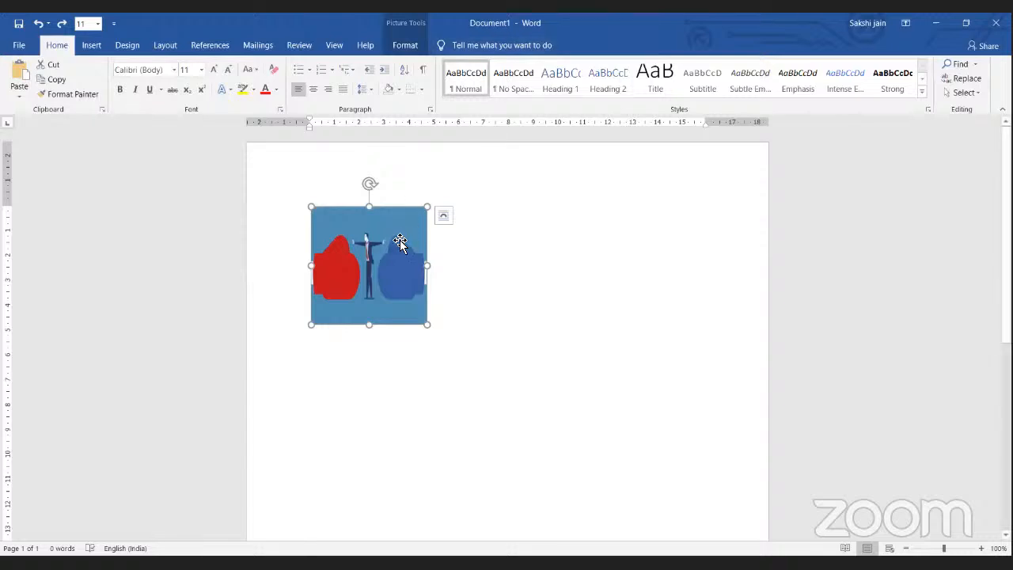
# Step: Set the picture's text wrapping to In Front of Text and enter a line of filler letters ending in DSHFJDSHF
pyautogui.doubleClick(400, 241)
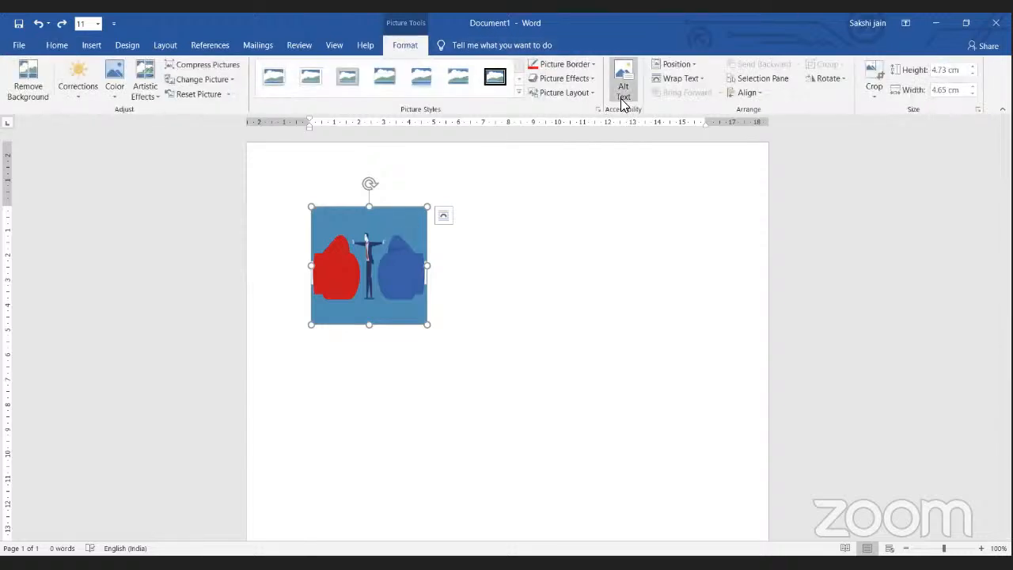
pyautogui.click(681, 79)
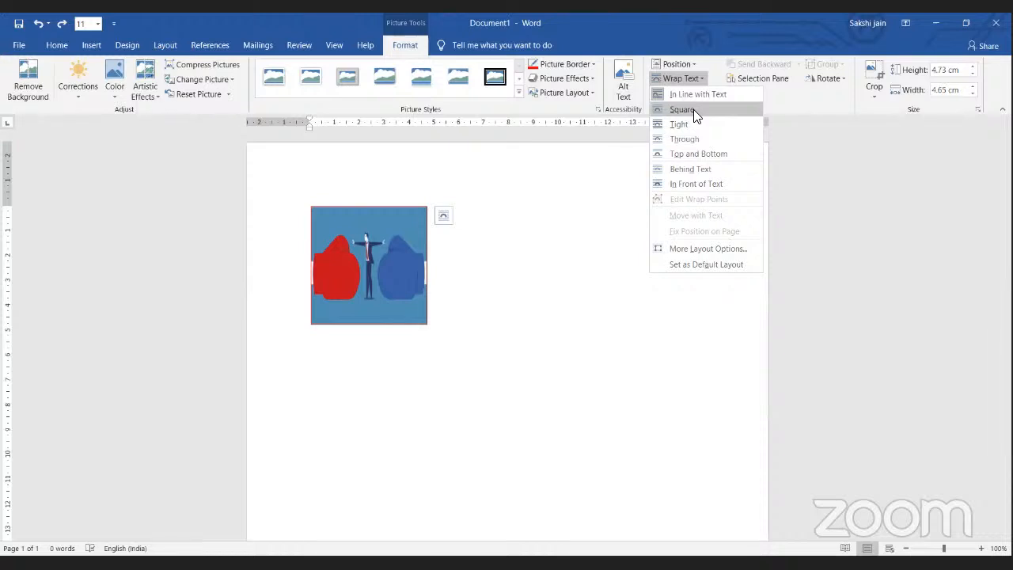
pyautogui.click(682, 185)
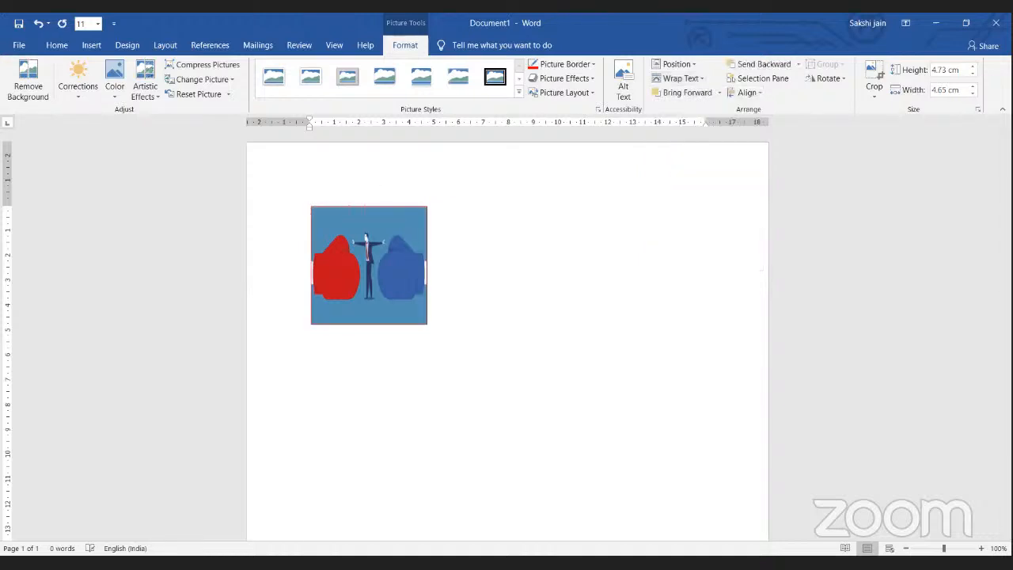
pyautogui.write('DSHFJDSHF')
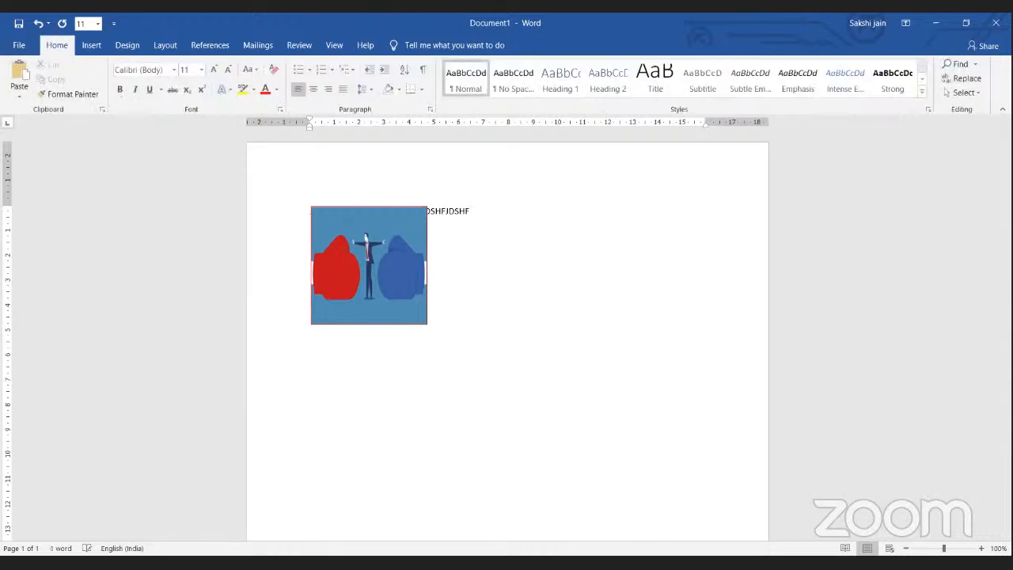
# Step: Select the whole line of filler letters and set its font color to black from the theme colors
pyautogui.tripleClick(468, 205)
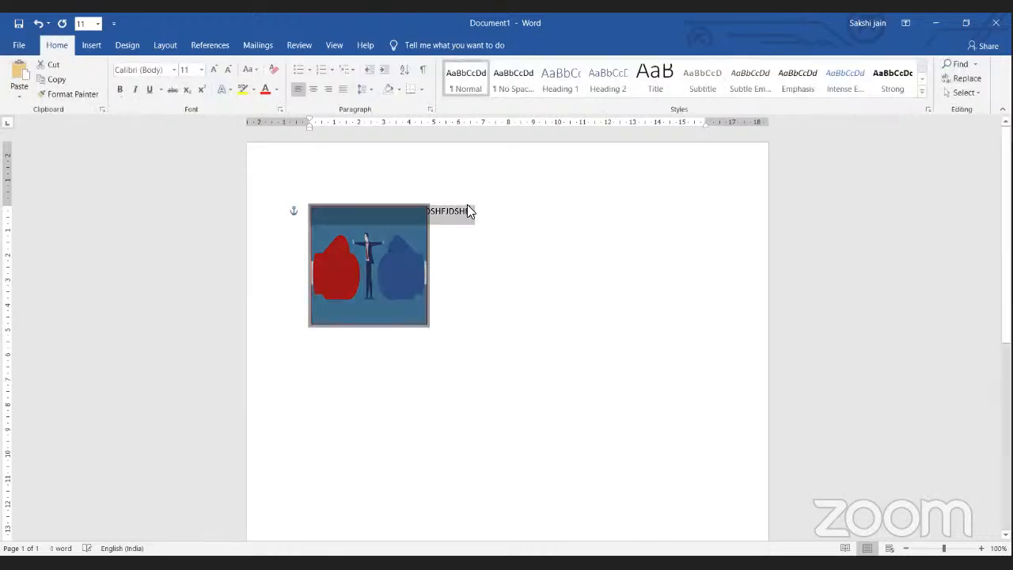
pyautogui.click(468, 206)
pyautogui.moveTo(473, 211); pyautogui.dragTo(279, 220)
pyautogui.click(253, 89)
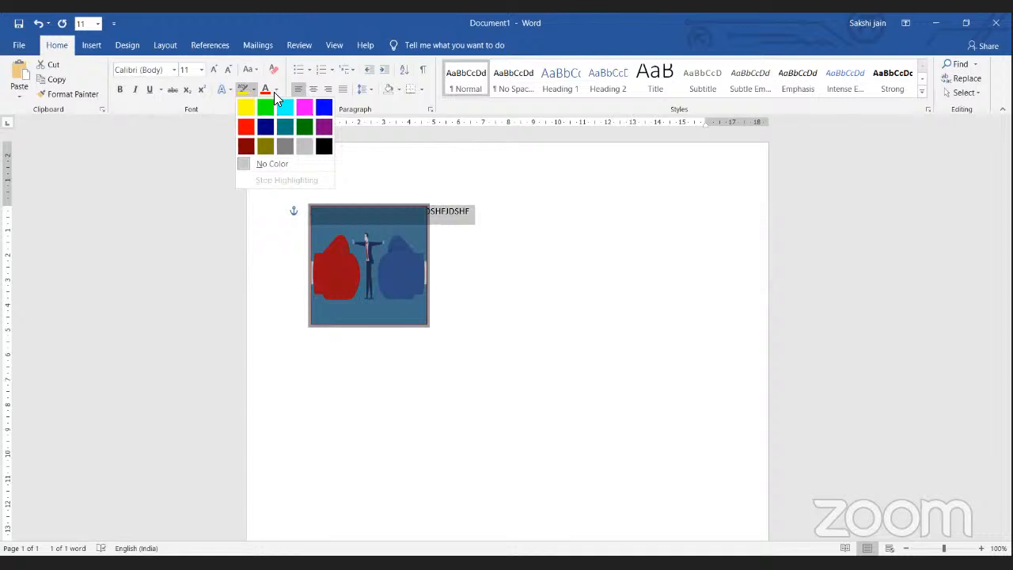
pyautogui.click(275, 90)
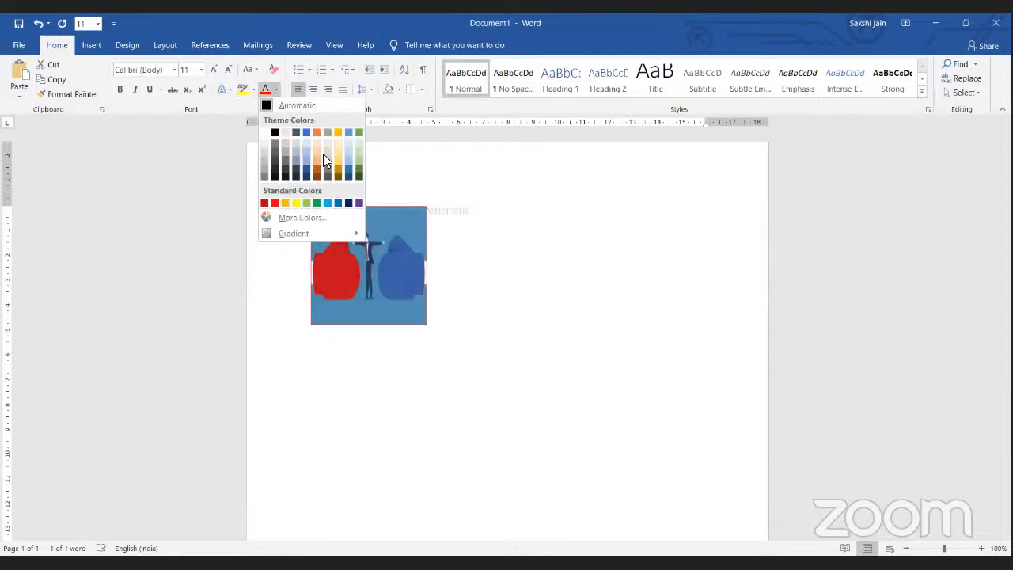
pyautogui.click(274, 133)
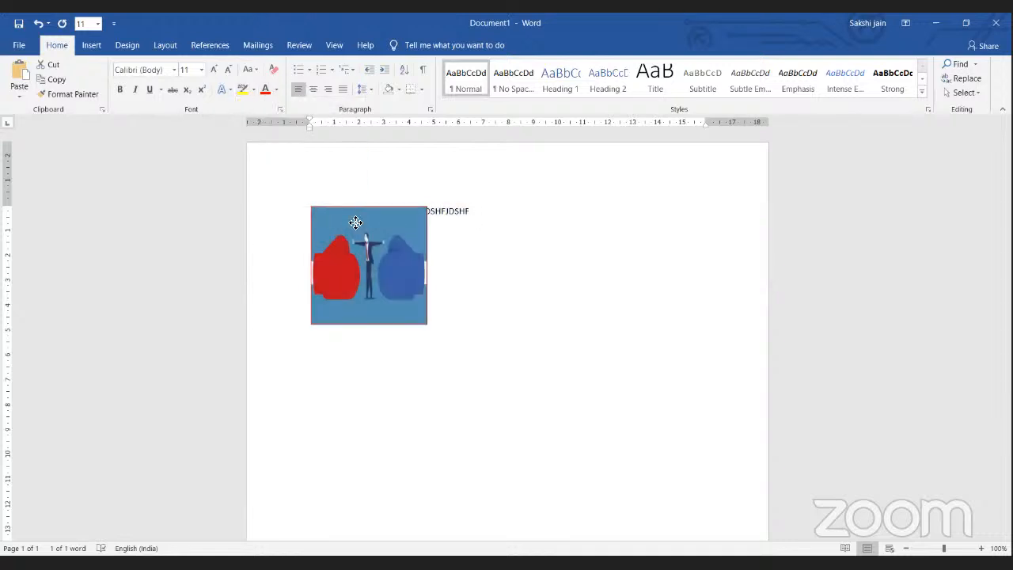
# Step: Send the boxing-glove picture behind the text and reselect it for picture formatting
pyautogui.click(355, 222)
pyautogui.rightClick(354, 221)
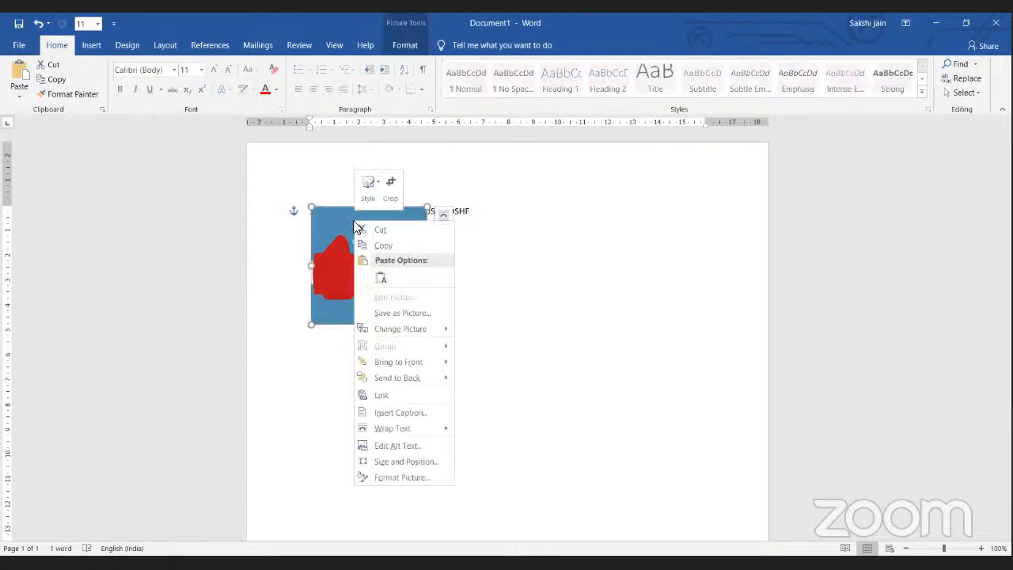
pyautogui.click(399, 383)
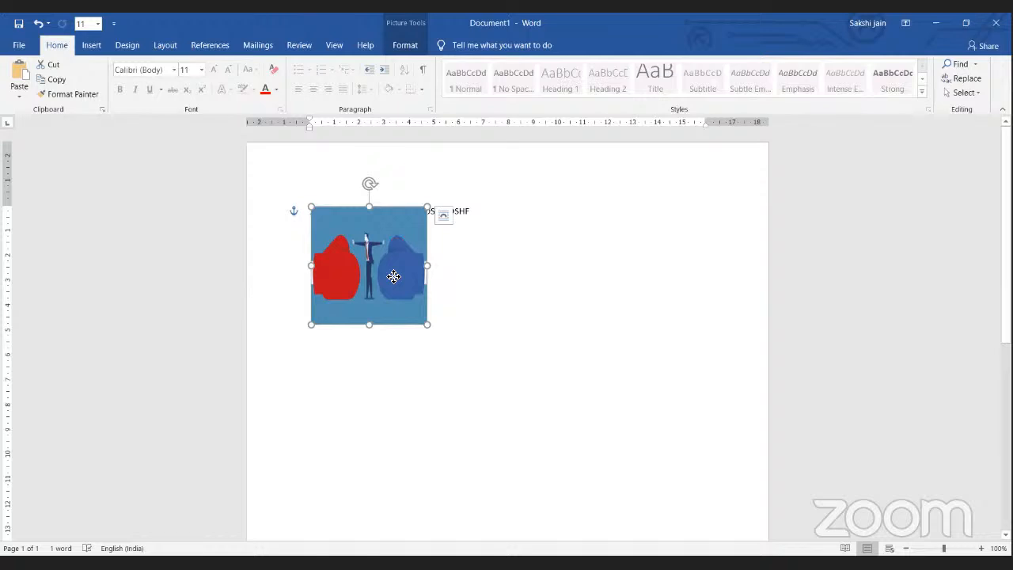
pyautogui.rightClick(394, 275)
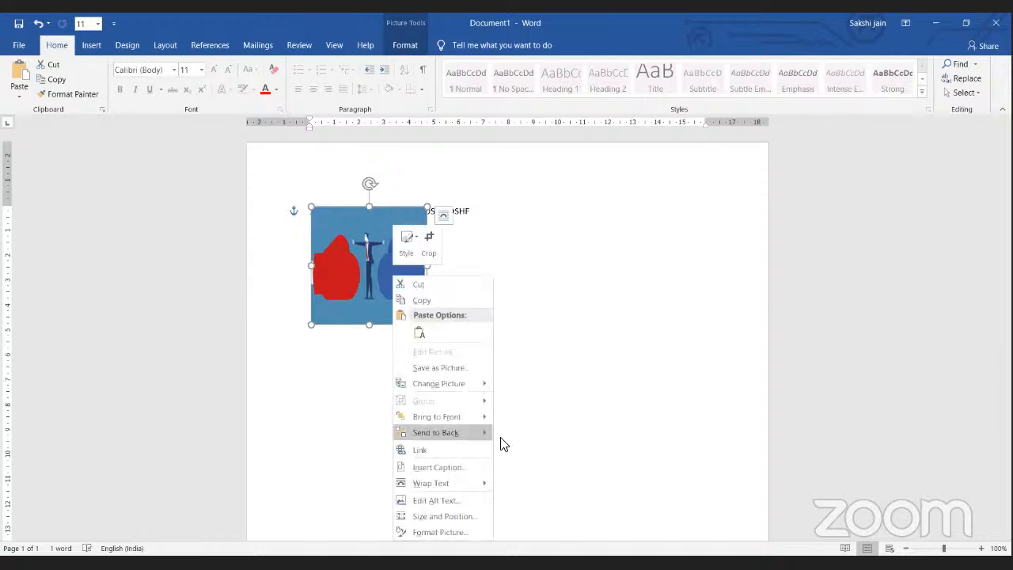
pyautogui.moveTo(501, 437)
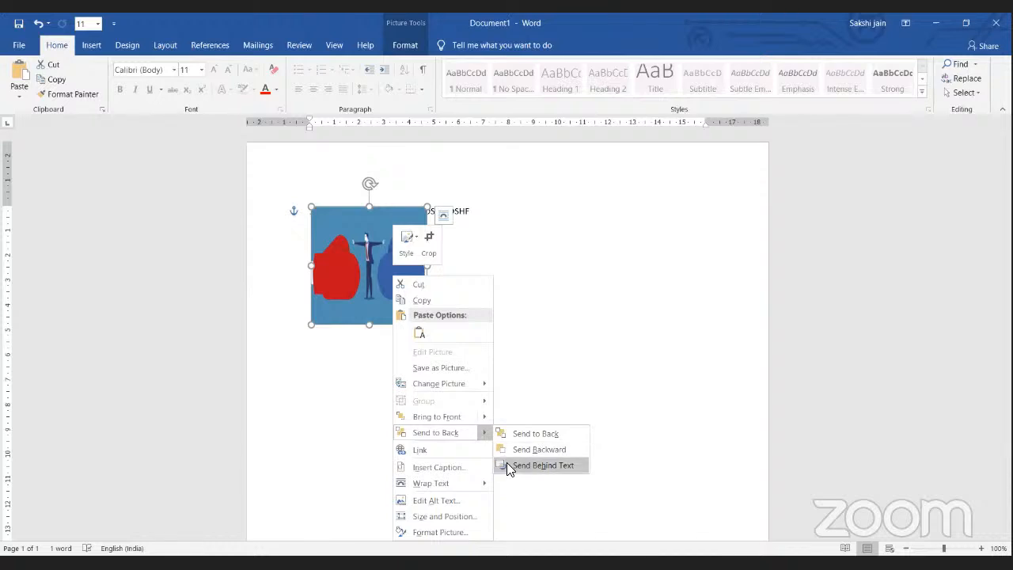
pyautogui.click(543, 466)
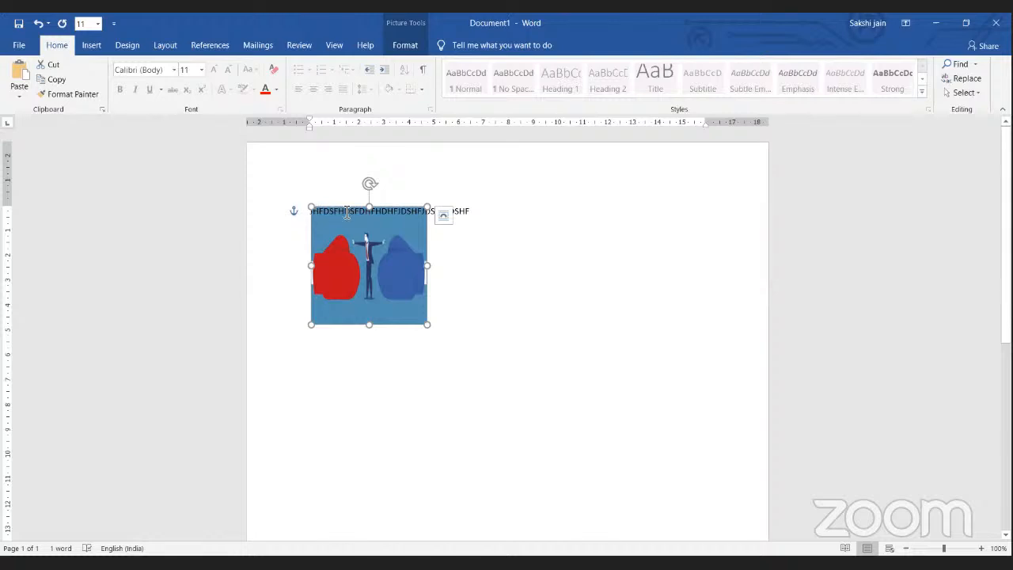
pyautogui.doubleClick(391, 261)
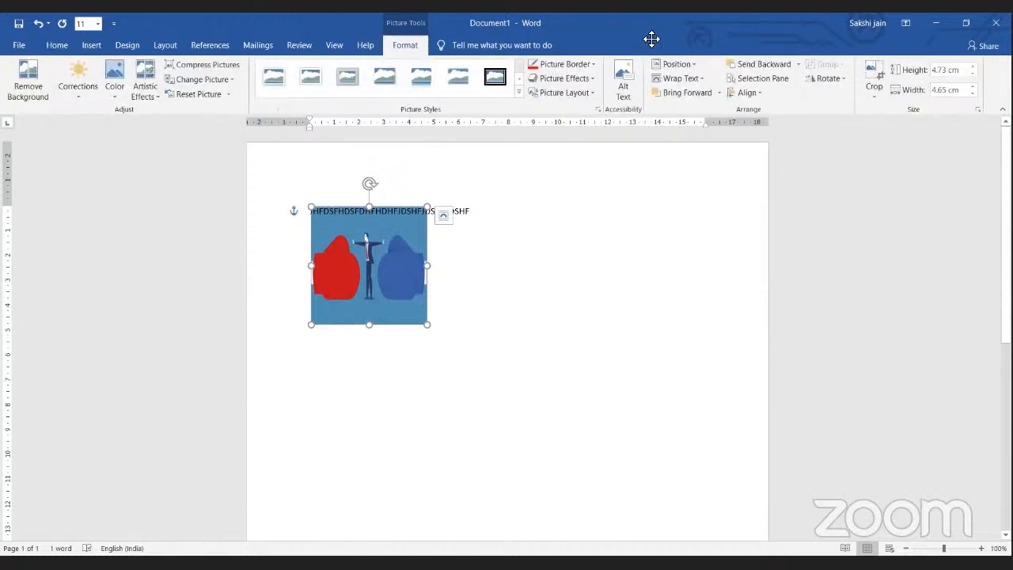
# Step: Bring the boxing-glove picture in front of the text and send it back behind the text
pyautogui.click(720, 94)
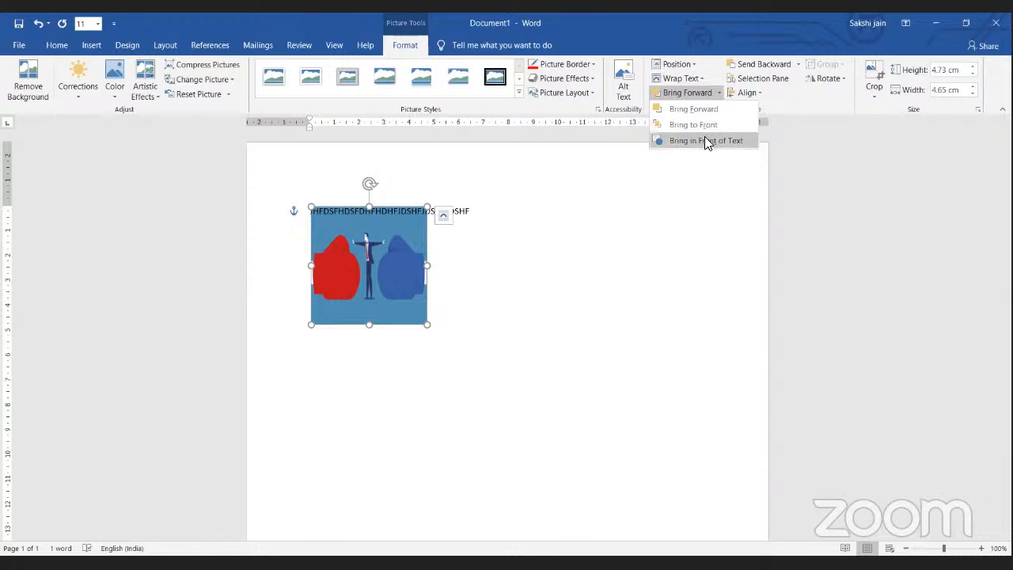
pyautogui.click(694, 110)
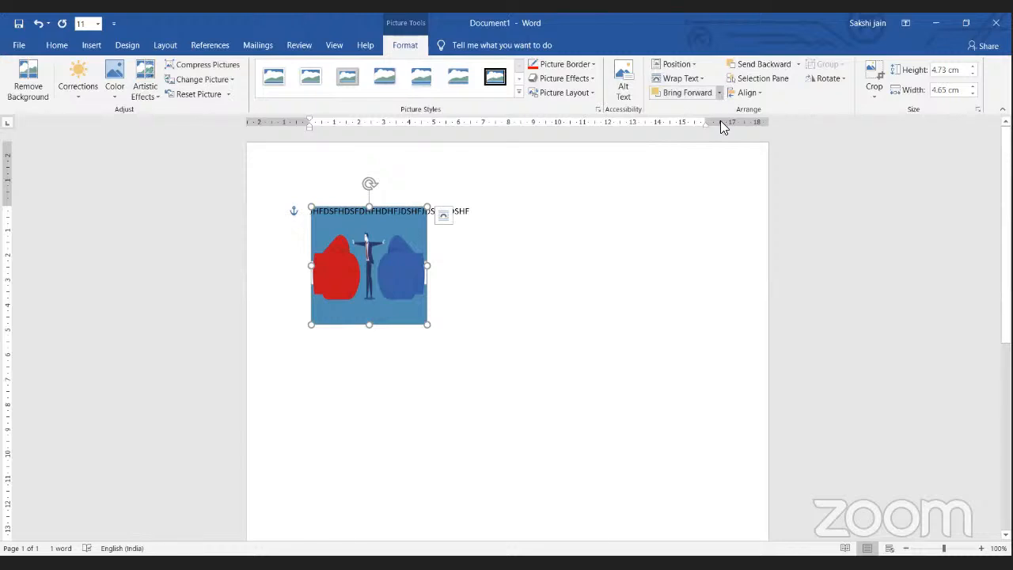
pyautogui.click(719, 93)
pyautogui.click(718, 96)
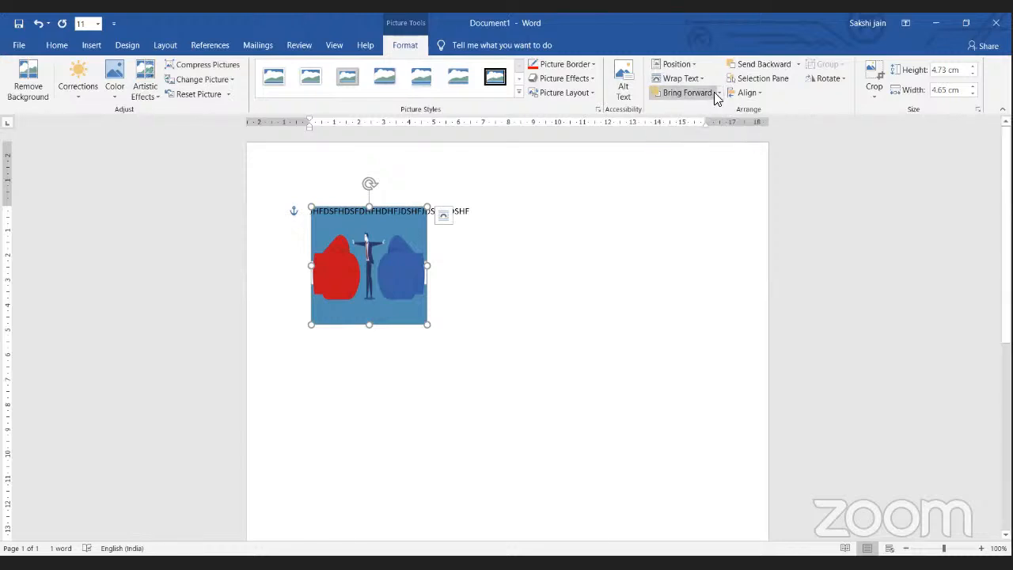
pyautogui.click(719, 94)
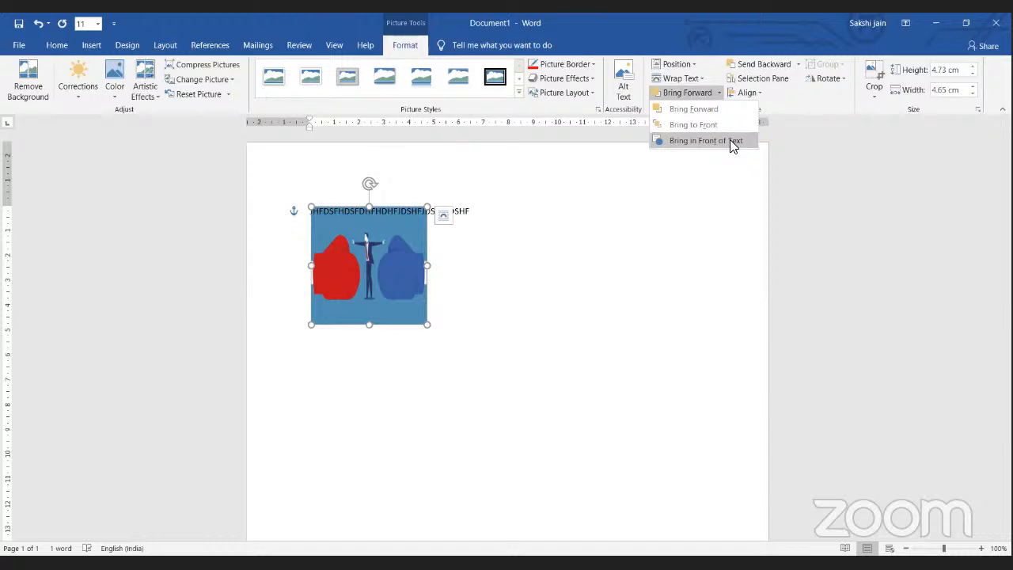
pyautogui.click(729, 139)
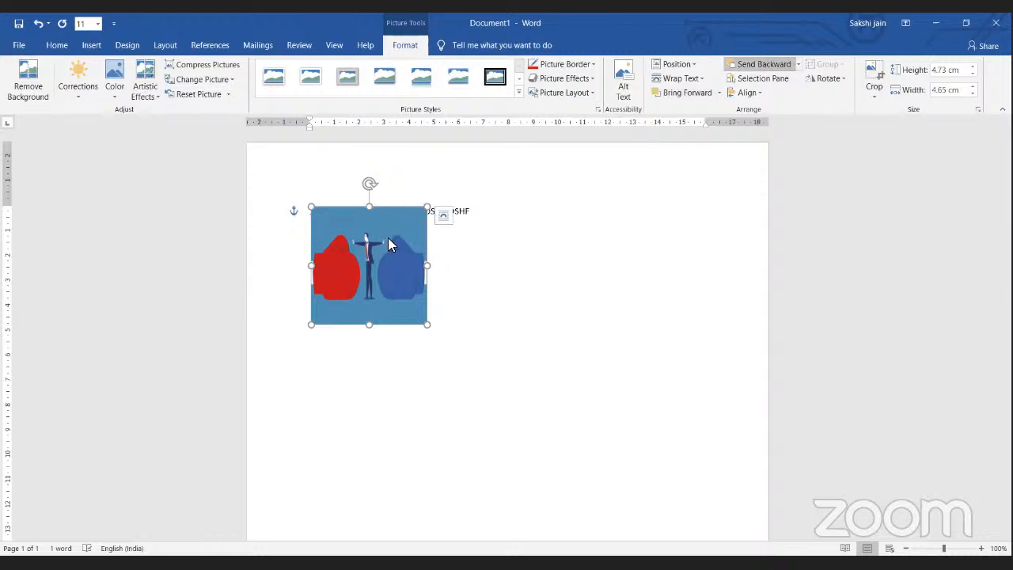
pyautogui.click(795, 66)
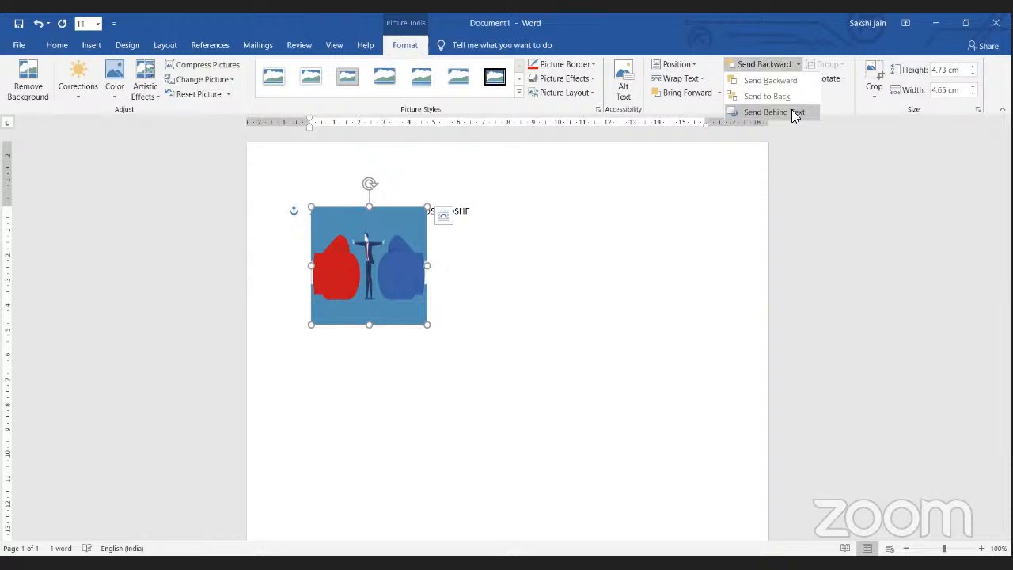
pyautogui.click(794, 113)
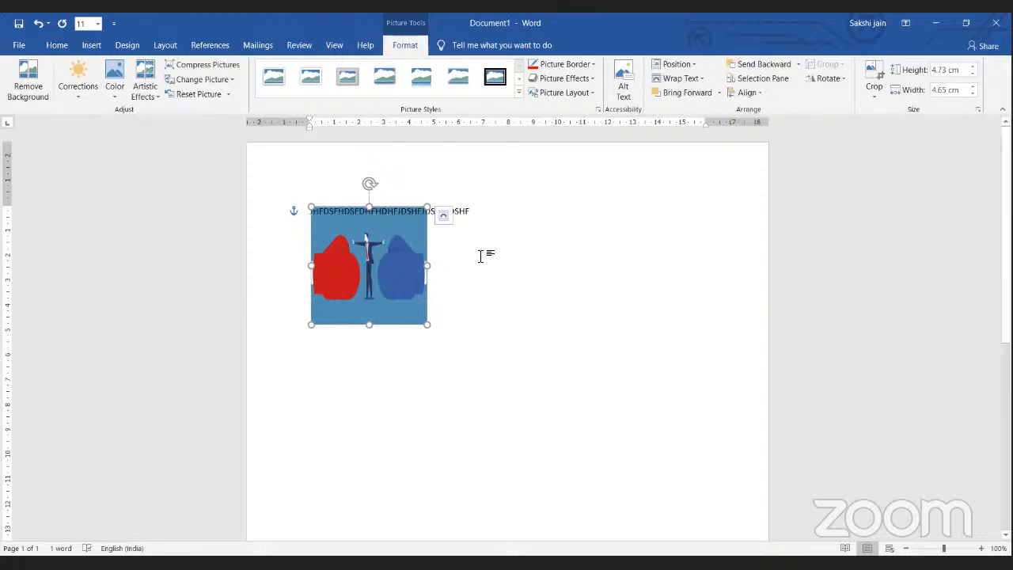
# Step: Look over the list of selectable objects and the alignment and rotation options available for the picture
pyautogui.click(774, 83)
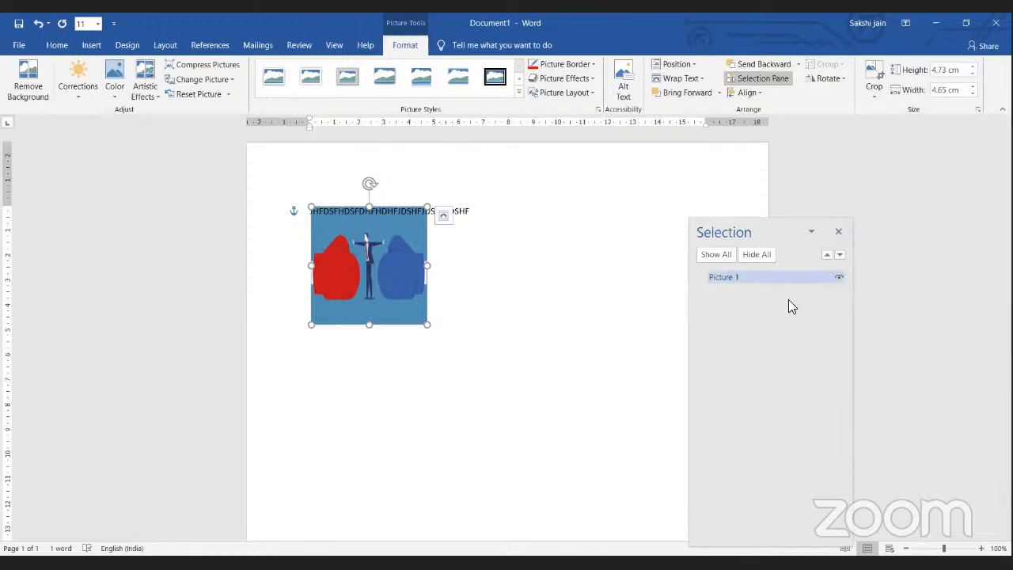
pyautogui.click(839, 230)
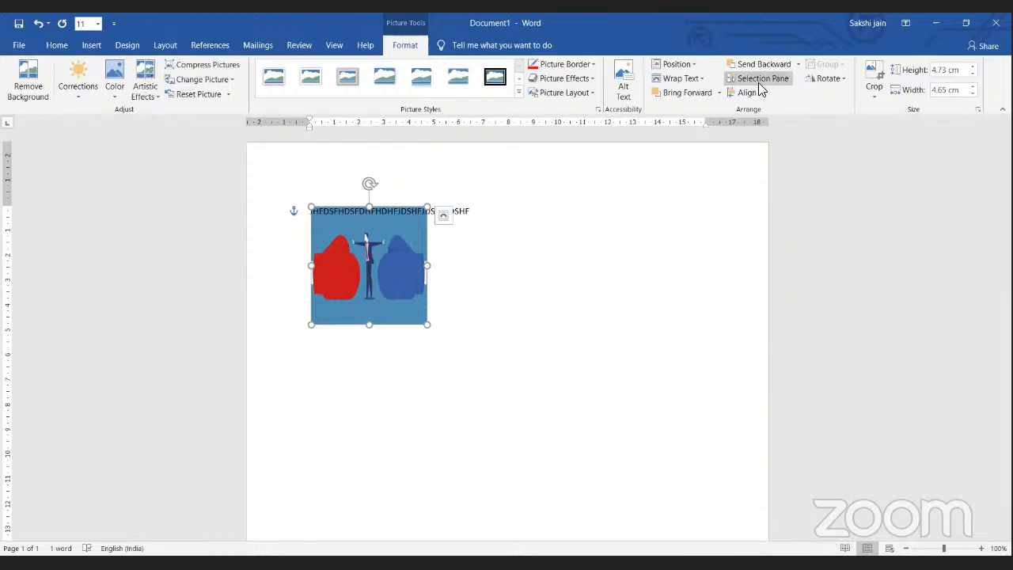
pyautogui.click(758, 92)
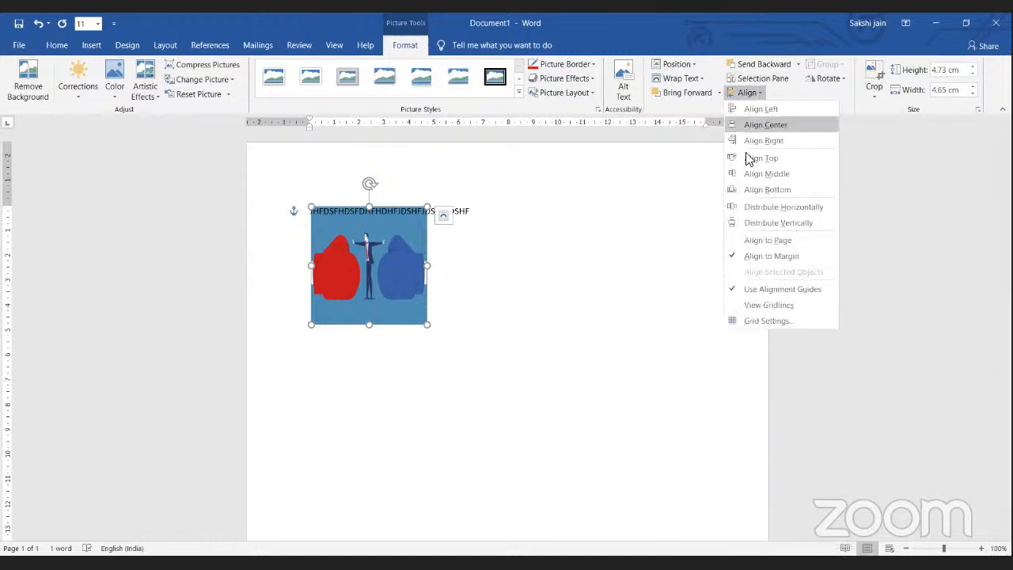
pyautogui.click(737, 140)
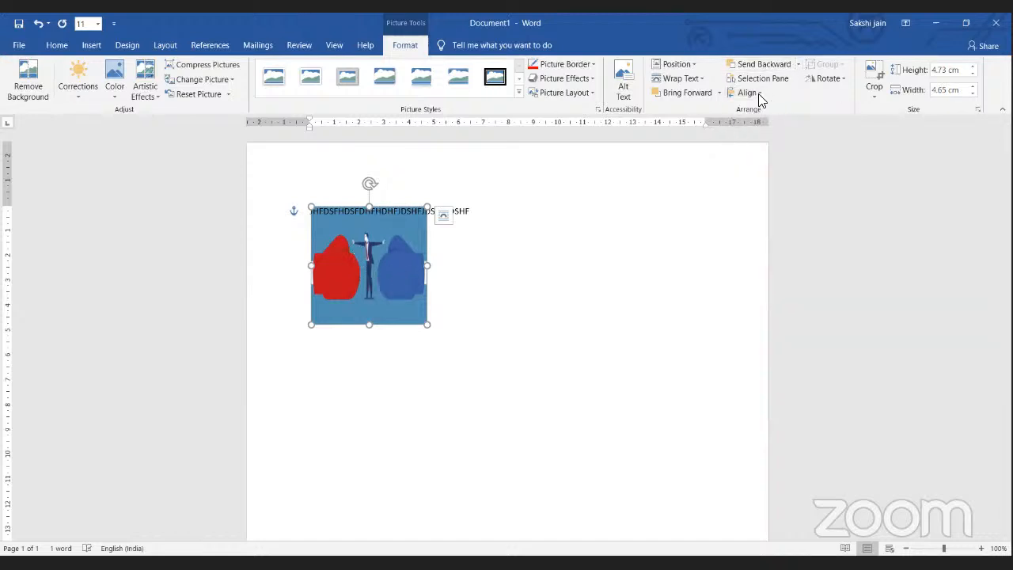
pyautogui.click(844, 83)
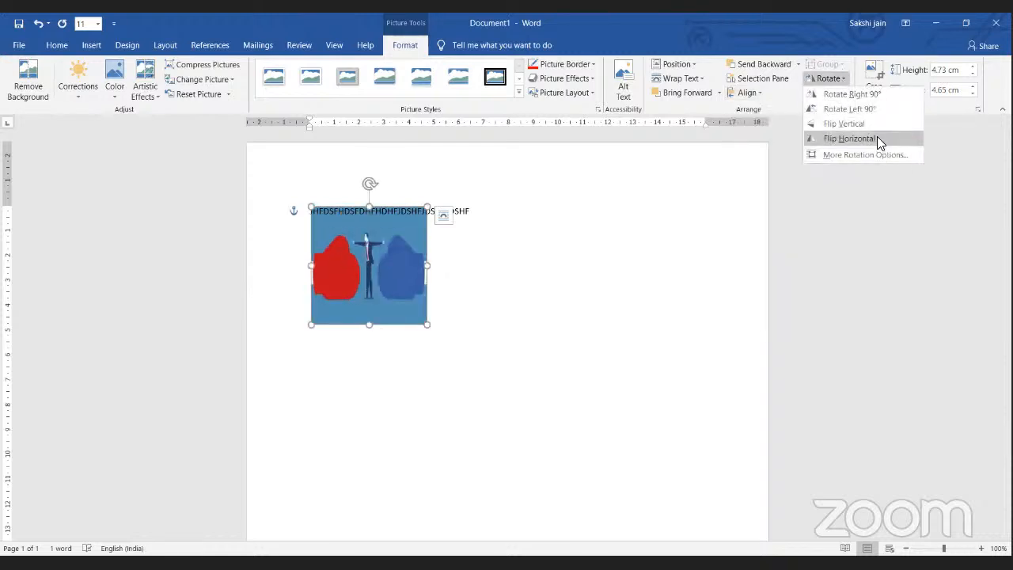
pyautogui.click(732, 183)
# Step: Crop the picture's upper and lower edges so that it is about 2.95 cm high
pyautogui.click(874, 94)
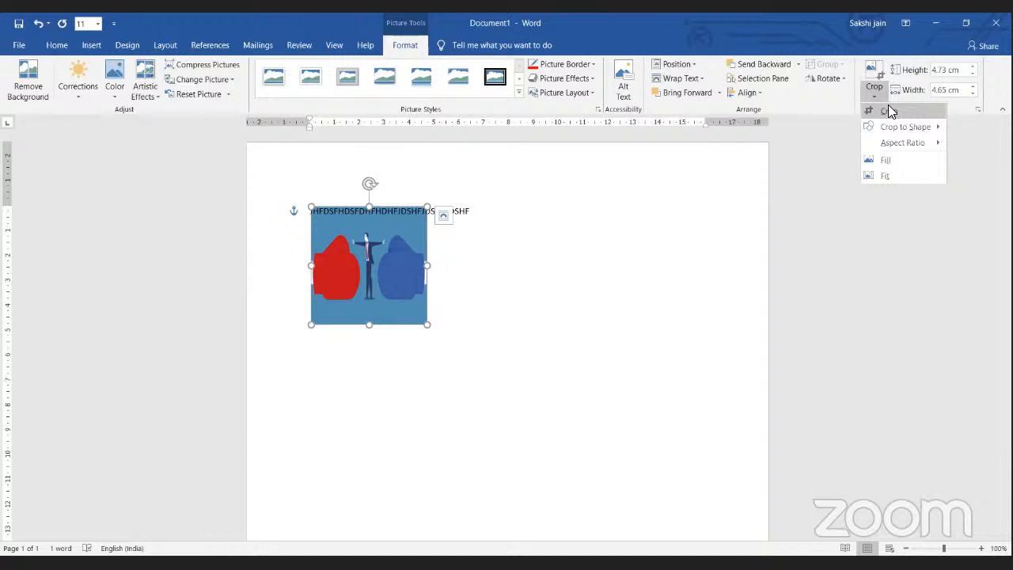
pyautogui.click(889, 111)
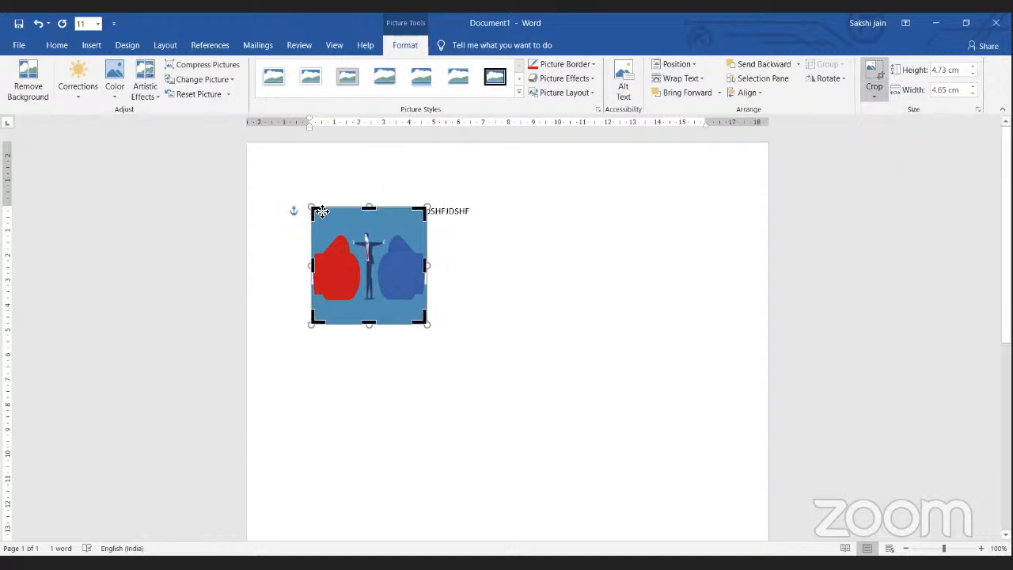
pyautogui.moveTo(366, 208); pyautogui.dragTo(369, 230)
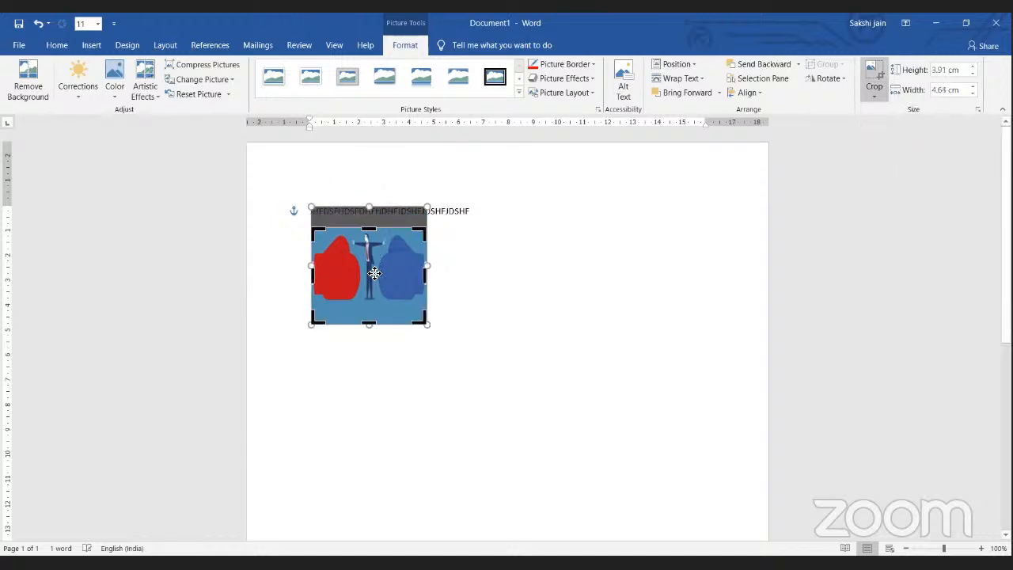
pyautogui.moveTo(376, 314)
pyautogui.mouseDown()
pyautogui.moveTo(375, 324)
pyautogui.moveTo(376, 301)
pyautogui.mouseUp()
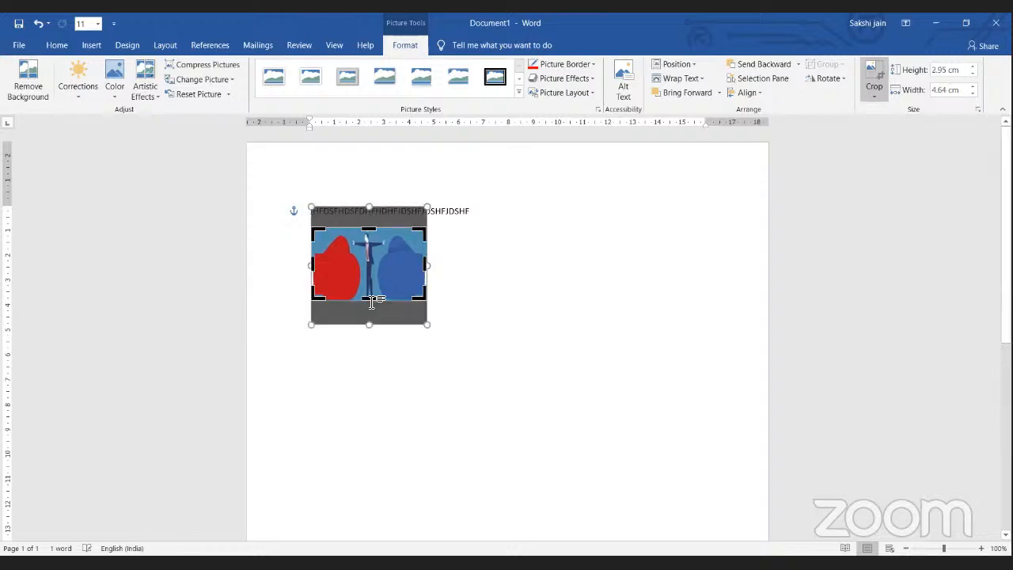
pyautogui.click(521, 247)
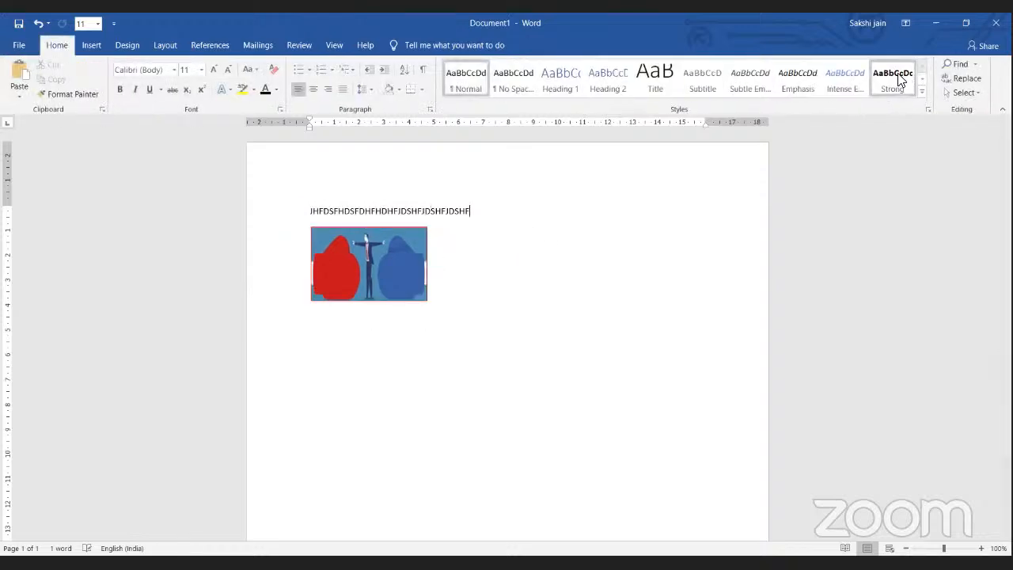
# Step: Crop the picture to a five-point star shape and enlarge it to about 7 cm high by 11 cm wide
pyautogui.click(407, 267)
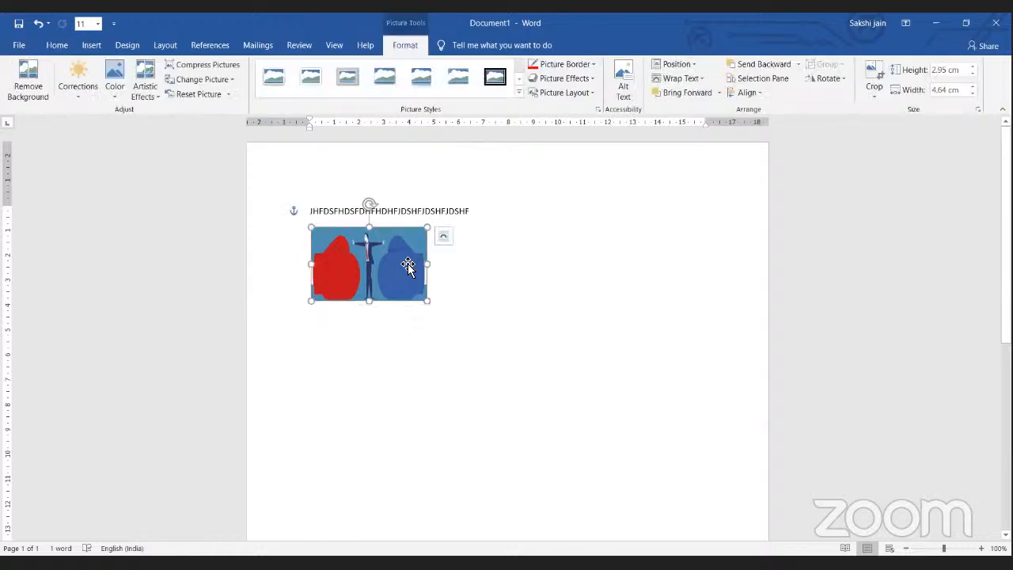
pyautogui.click(874, 88)
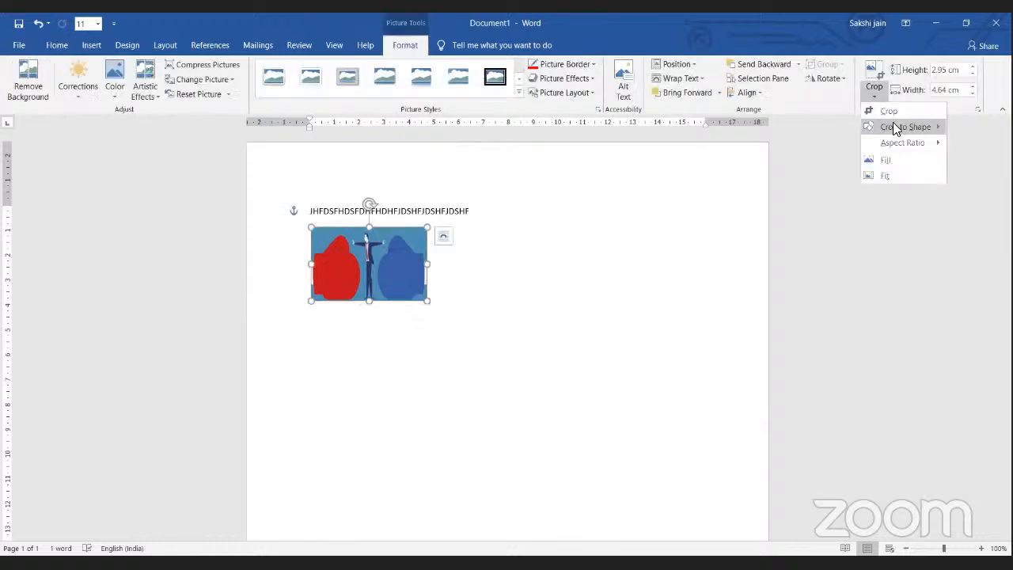
pyautogui.moveTo(942, 128)
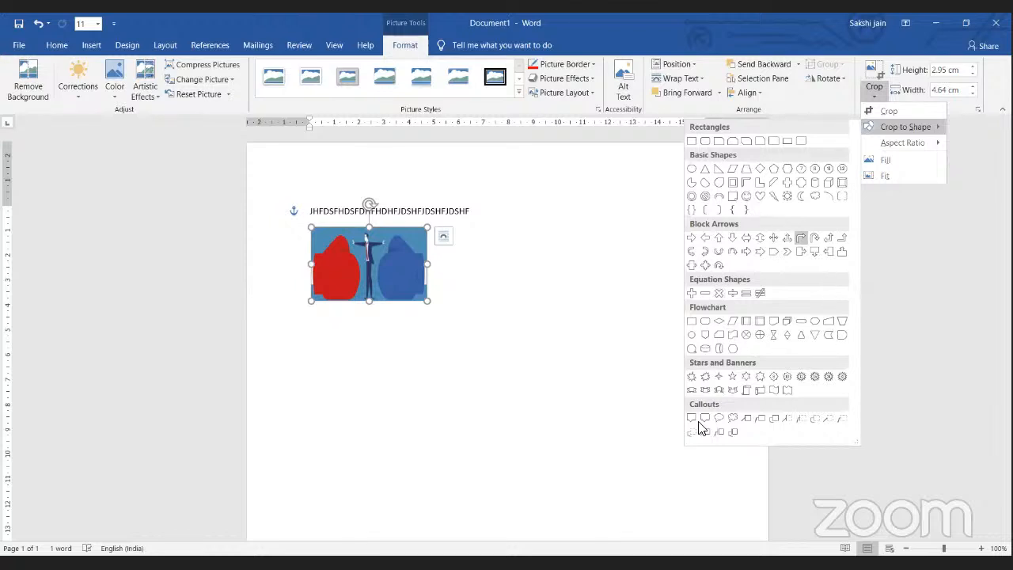
pyautogui.click(734, 377)
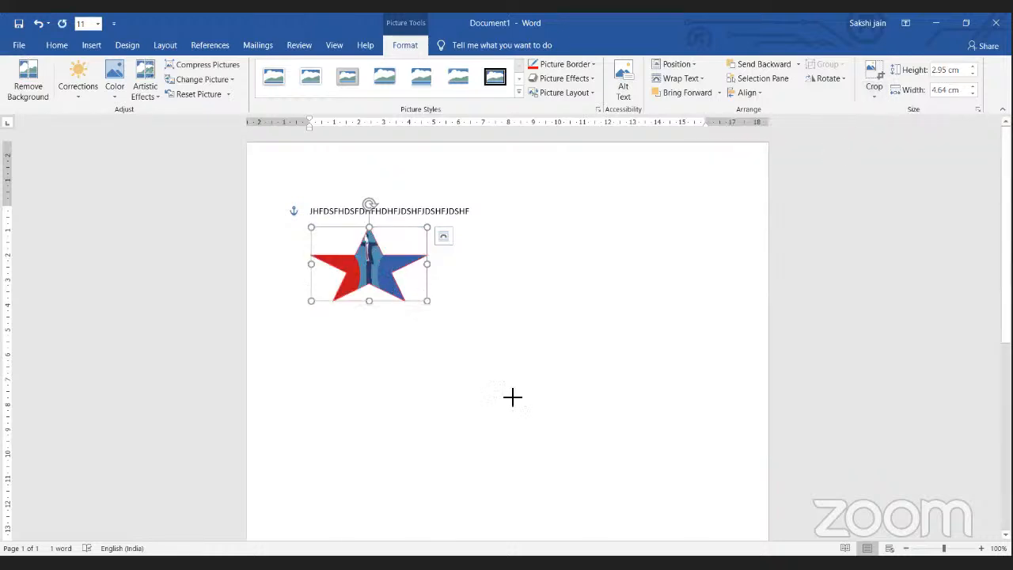
pyautogui.moveTo(427, 301); pyautogui.dragTo(513, 398)
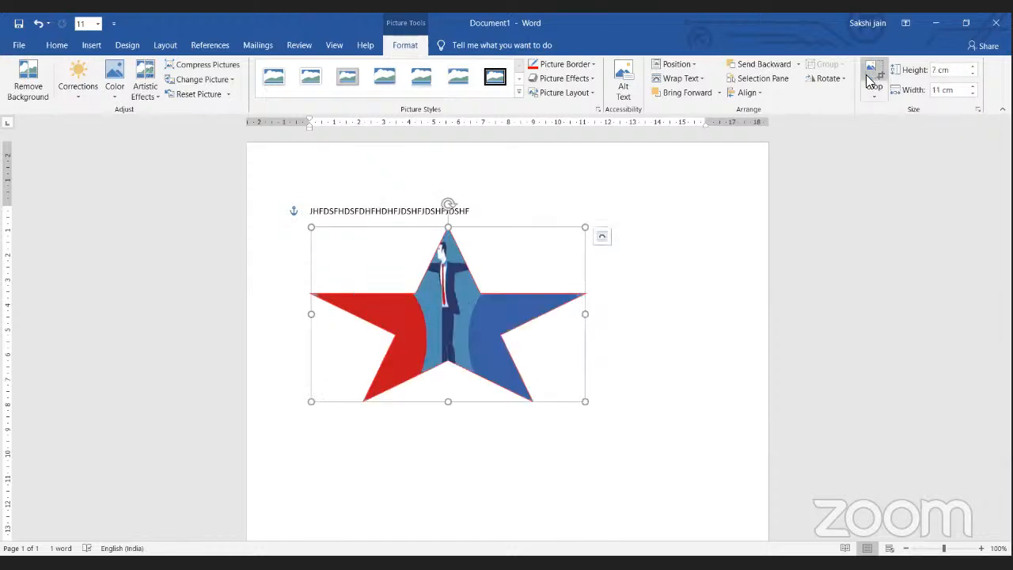
# Step: Set the star picture's height to 4 cm and its width to 5 cm
pyautogui.click(938, 70)
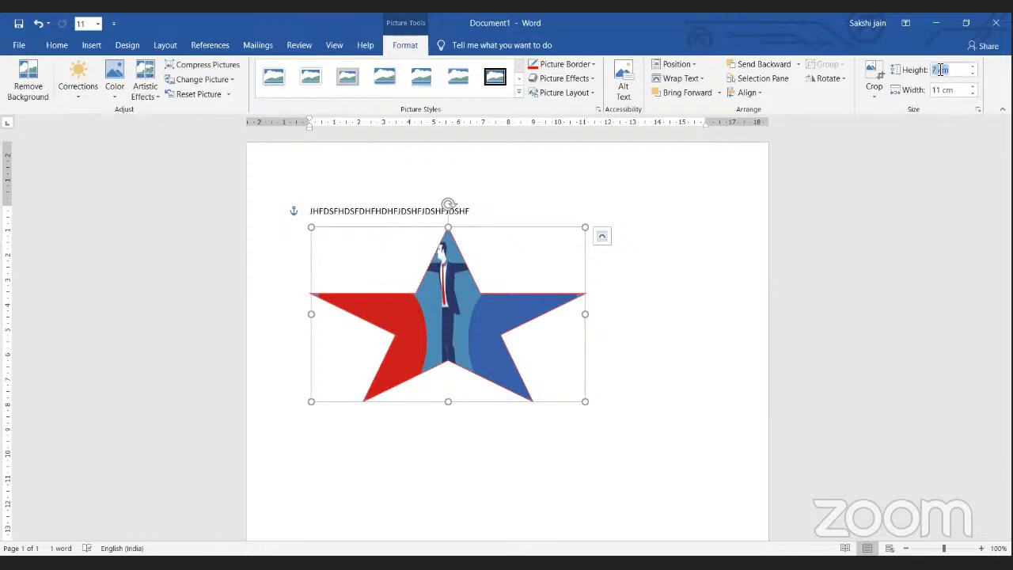
pyautogui.write('4')
pyautogui.press('Return')
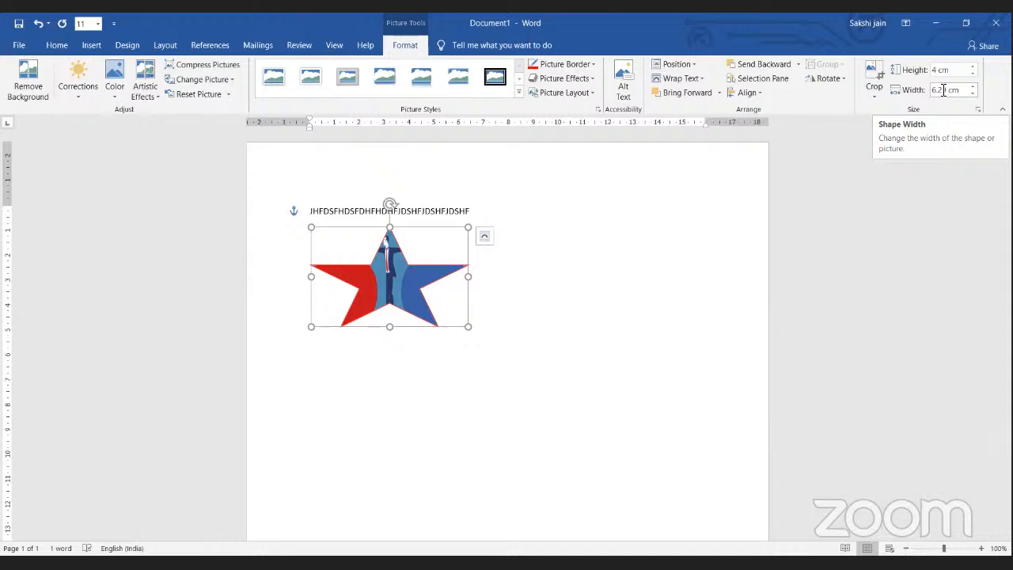
pyautogui.tripleClick(938, 89)
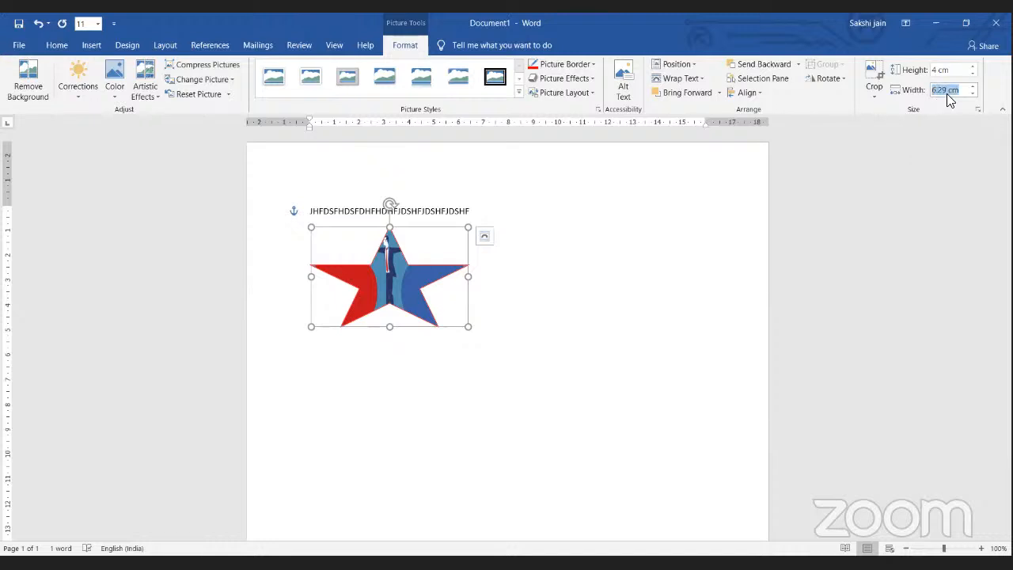
pyautogui.write('5')
pyautogui.press('Return')
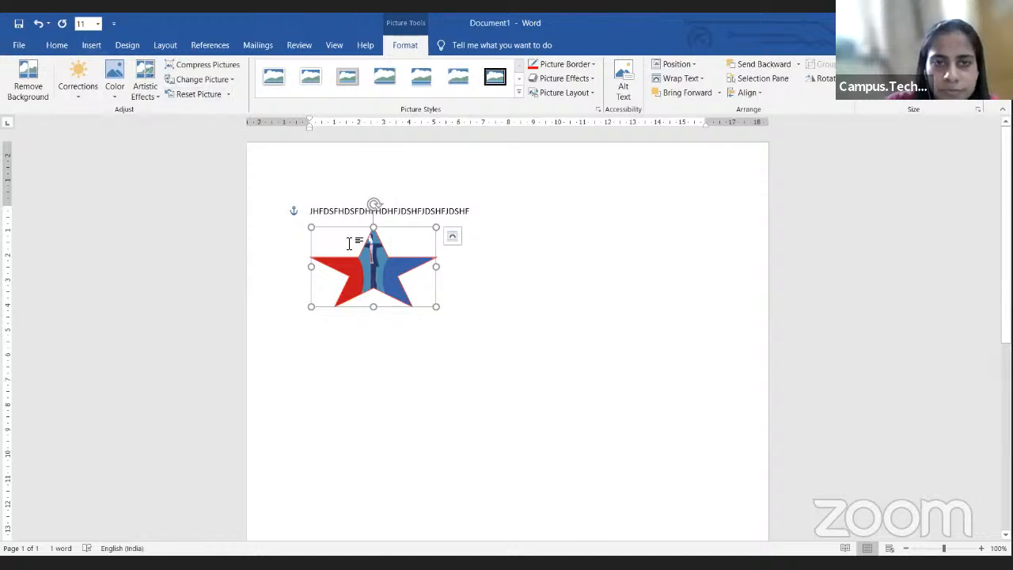
# Step: Undo the star picture's height and width settings and leave the header area
pyautogui.doubleClick(317, 195)
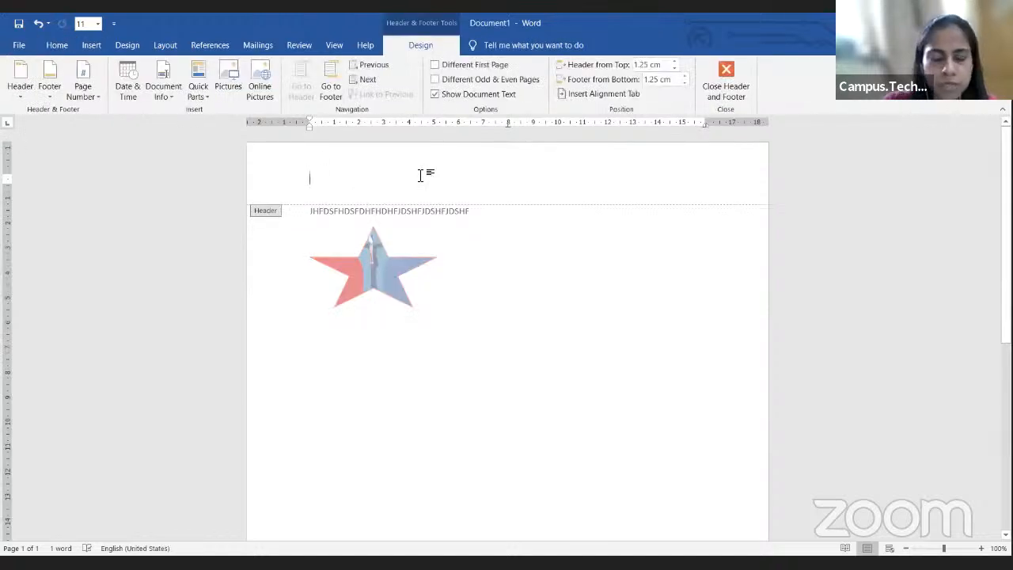
pyautogui.hotkey('ctrl', 'z')
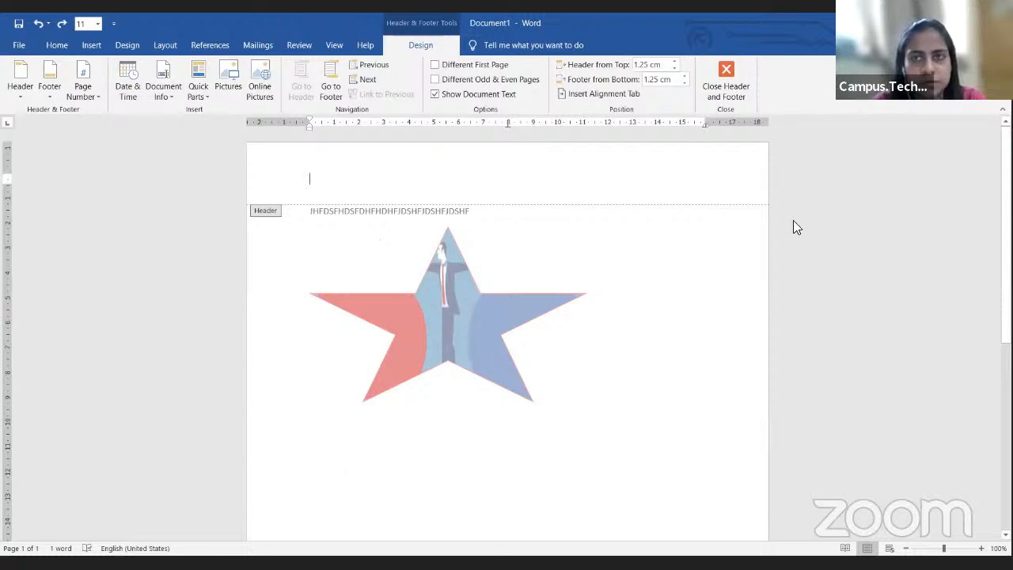
pyautogui.click(728, 94)
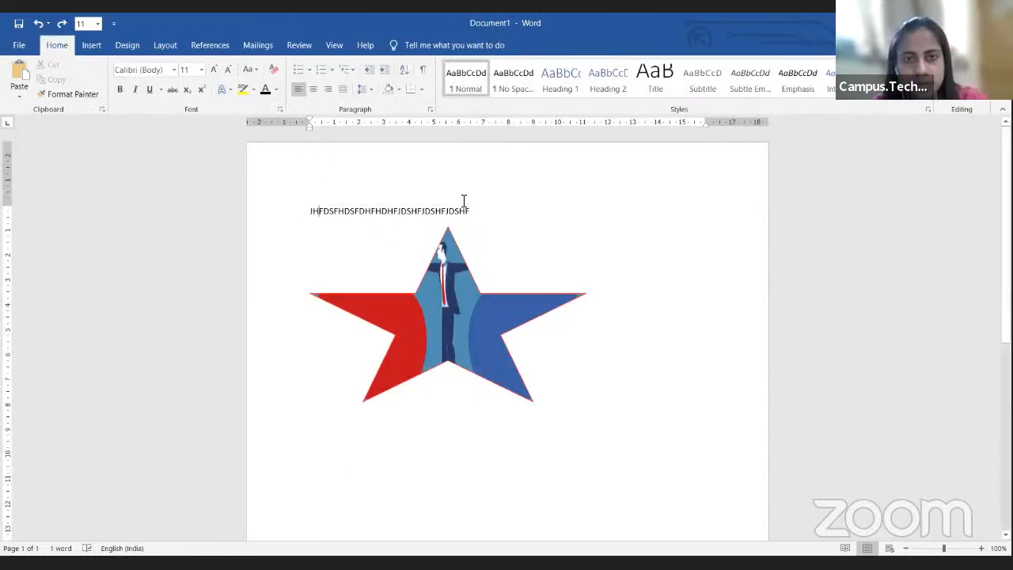
# Step: Undo the star enlargement, both crops, the filler text line and the picture's earlier resizing and flip
pyautogui.hotkey('ctrl', 'z')
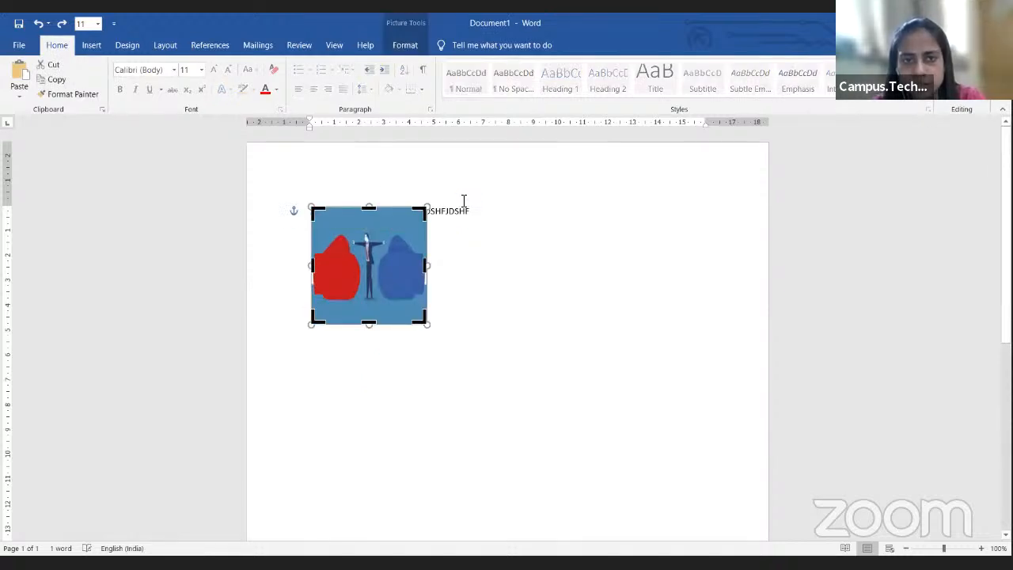
pyautogui.hotkey('ctrl', 'z')
pyautogui.hotkey('ctrl', 'z')
pyautogui.hotkey('ctrl', 'z')
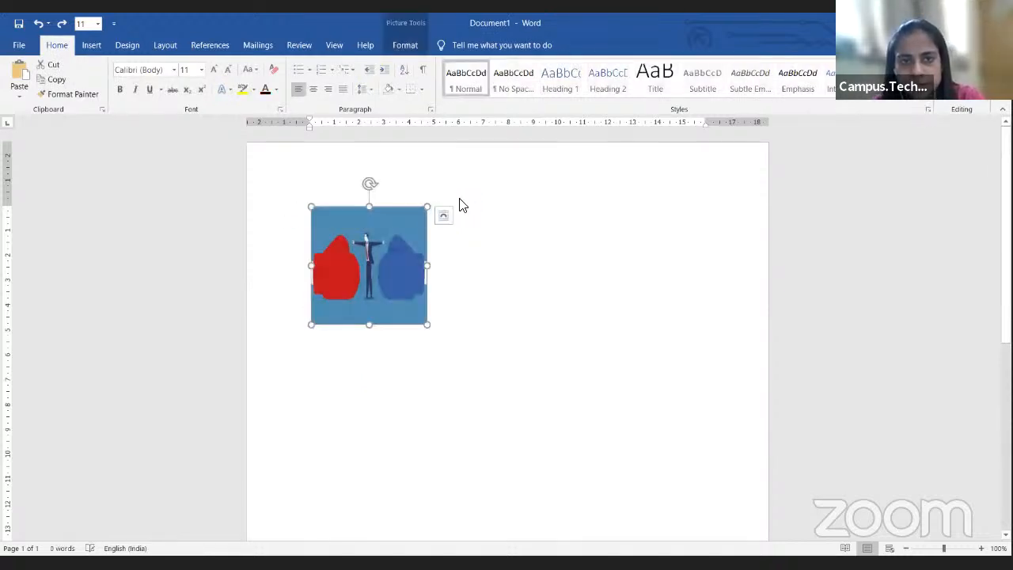
pyautogui.hotkey('ctrl', 'z')
pyautogui.hotkey('ctrl', 'z')
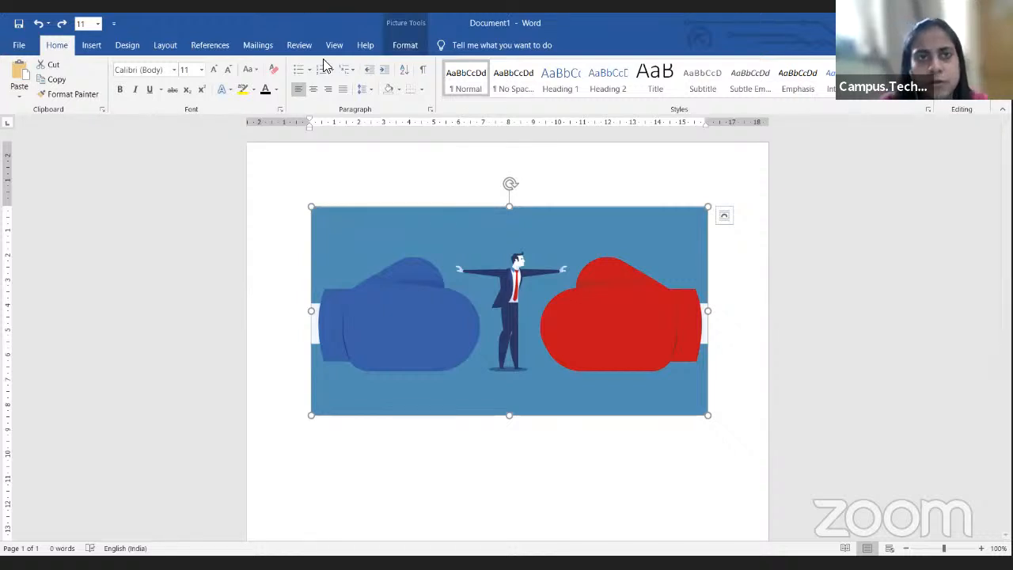
# Step: Set the boxing-glove picture's text wrapping to In Line with Text
pyautogui.click(404, 45)
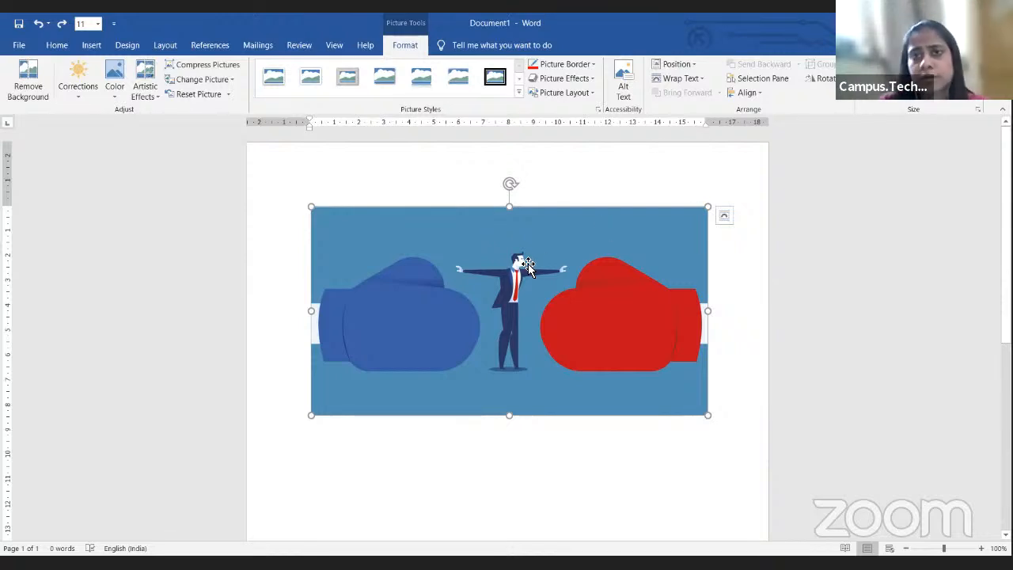
pyautogui.click(702, 79)
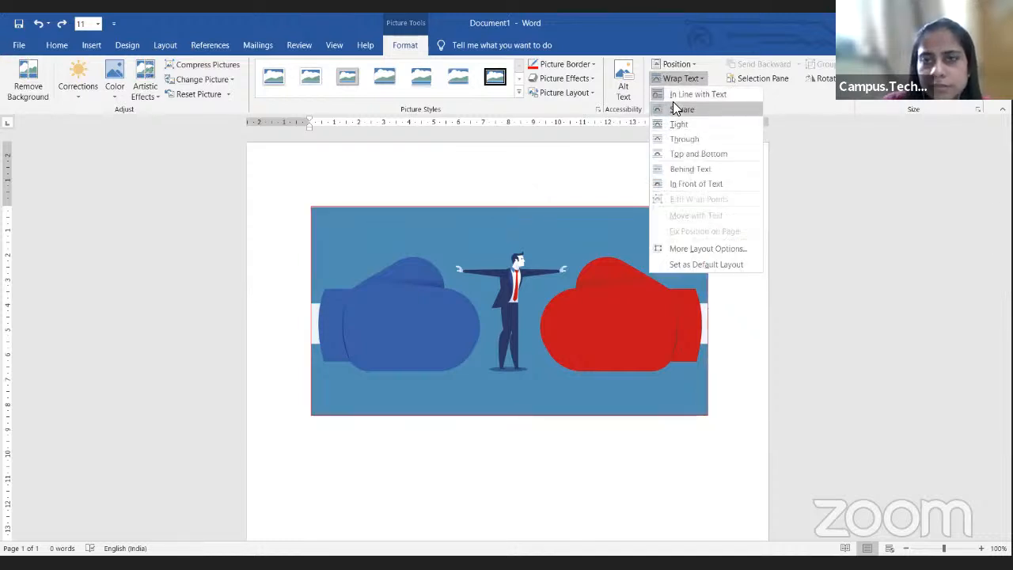
pyautogui.click(673, 95)
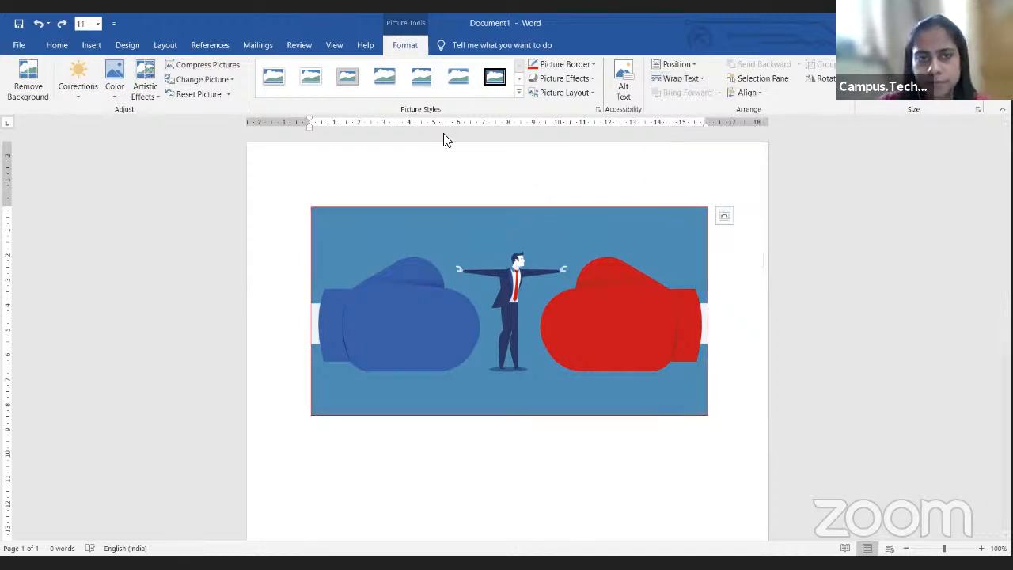
# Step: Add the text line "HIII" above the boxing-glove picture
pyautogui.click(420, 190)
pyautogui.write('Hiii')
pyautogui.press('Return')
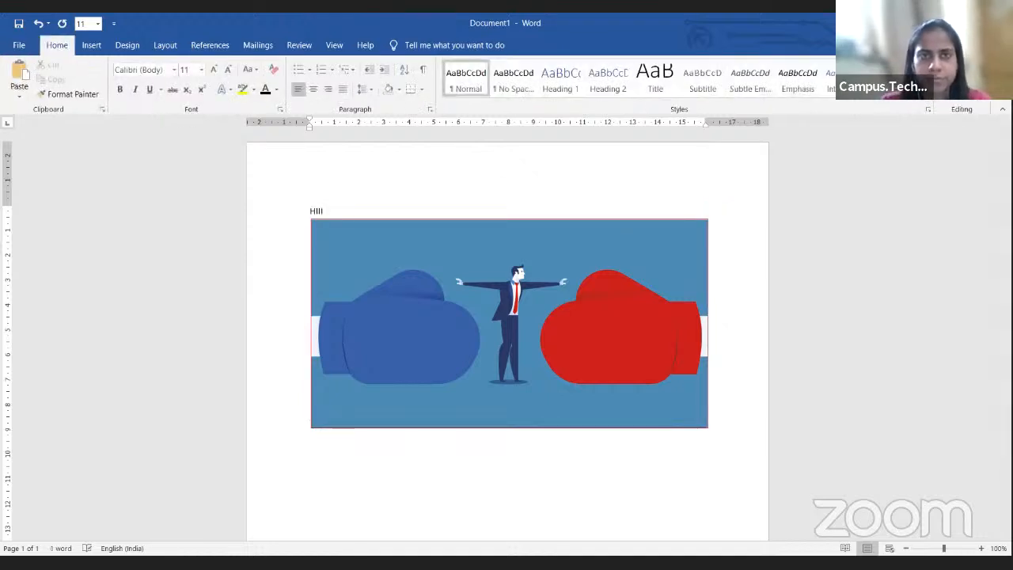
pyautogui.click(315, 221)
pyautogui.click(313, 212)
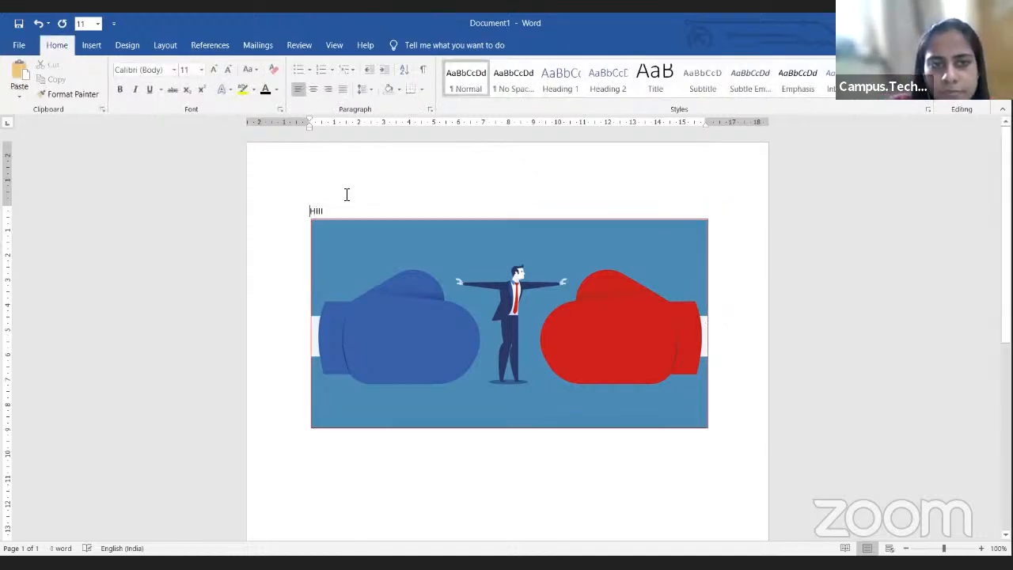
# Step: Convert the boxing-glove picture to the picture layout with a circular picture overlapping an arrow-shaped text box
pyautogui.click(92, 46)
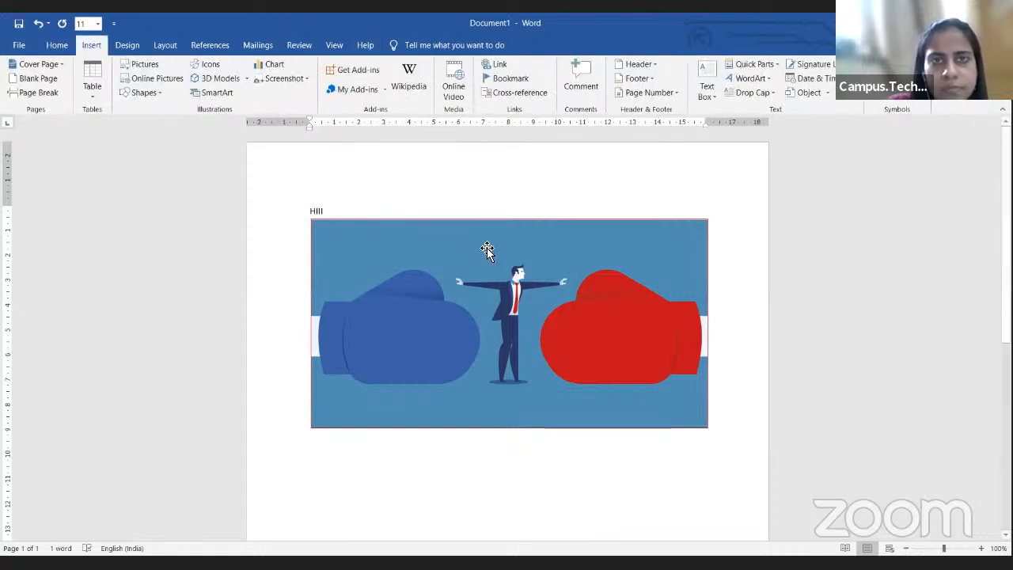
pyautogui.click(487, 250)
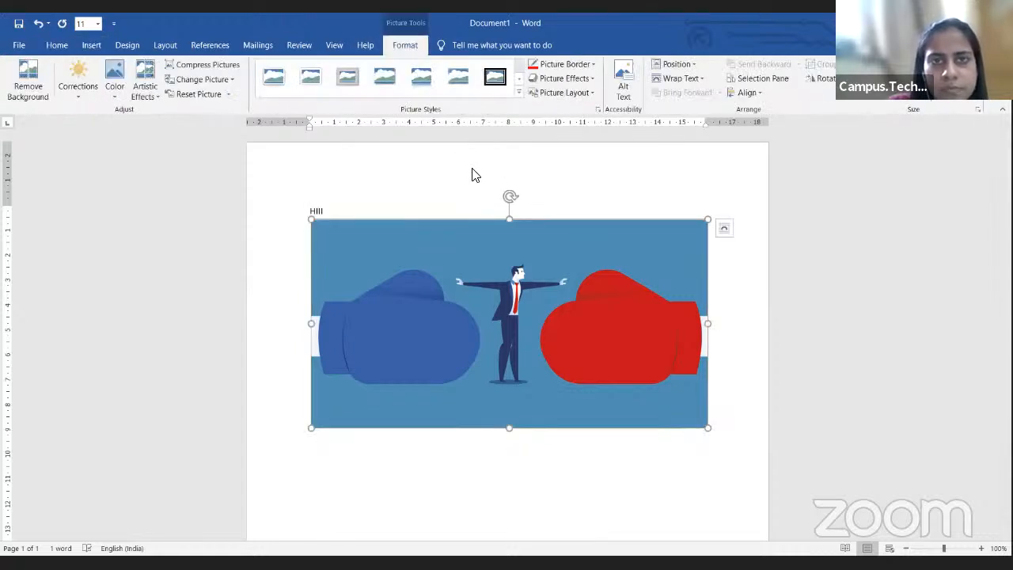
pyautogui.click(592, 93)
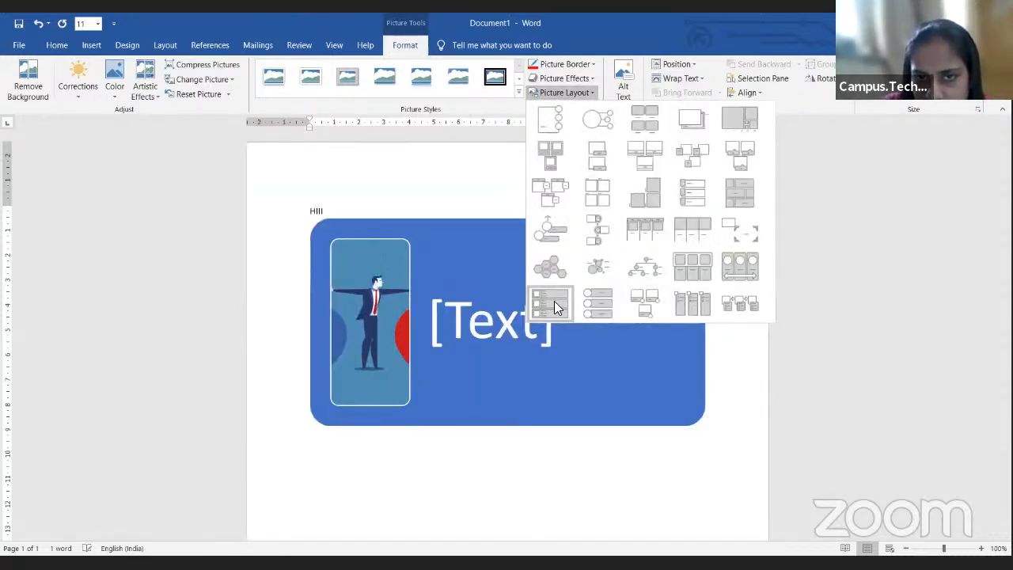
pyautogui.click(599, 309)
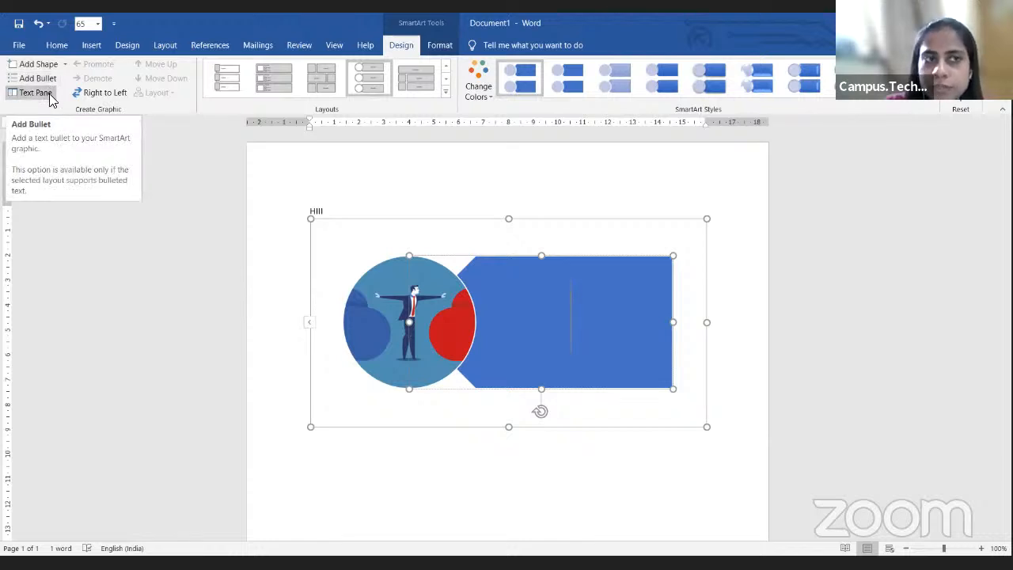
# Step: Flip the SmartArt graphic right to left and back, and preview alternative layouts without keeping any changes
pyautogui.click(118, 93)
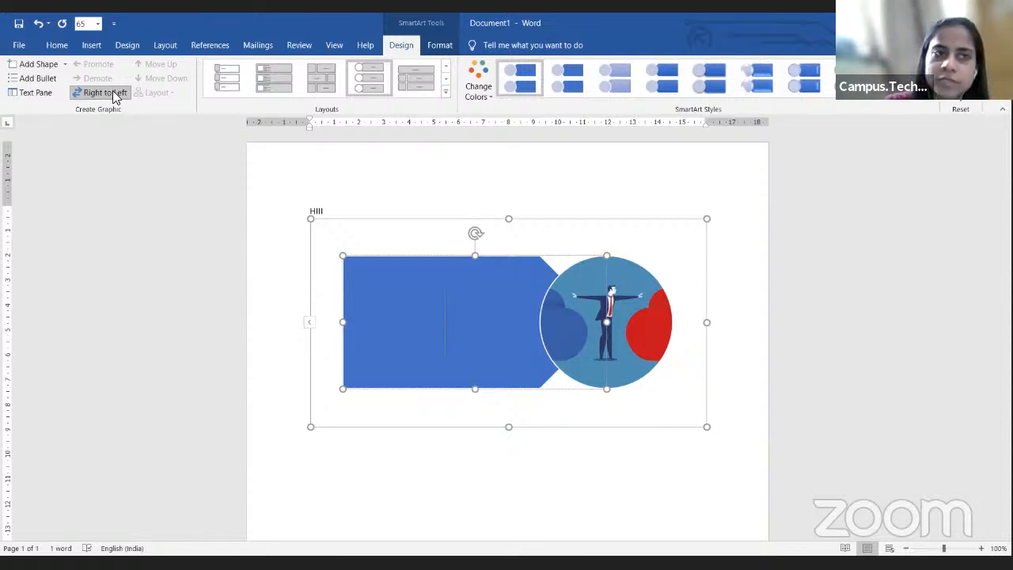
pyautogui.click(114, 93)
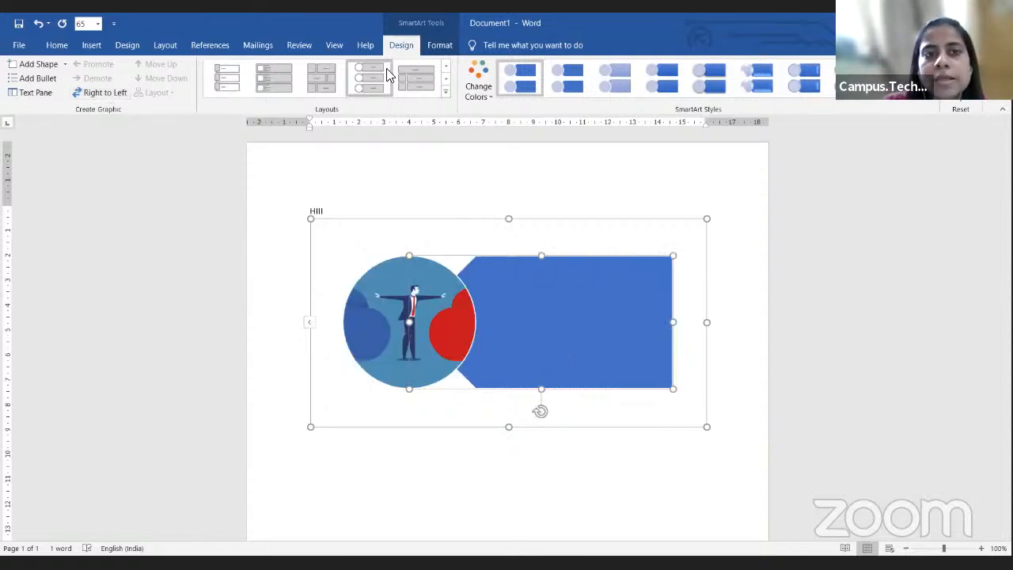
pyautogui.click(446, 94)
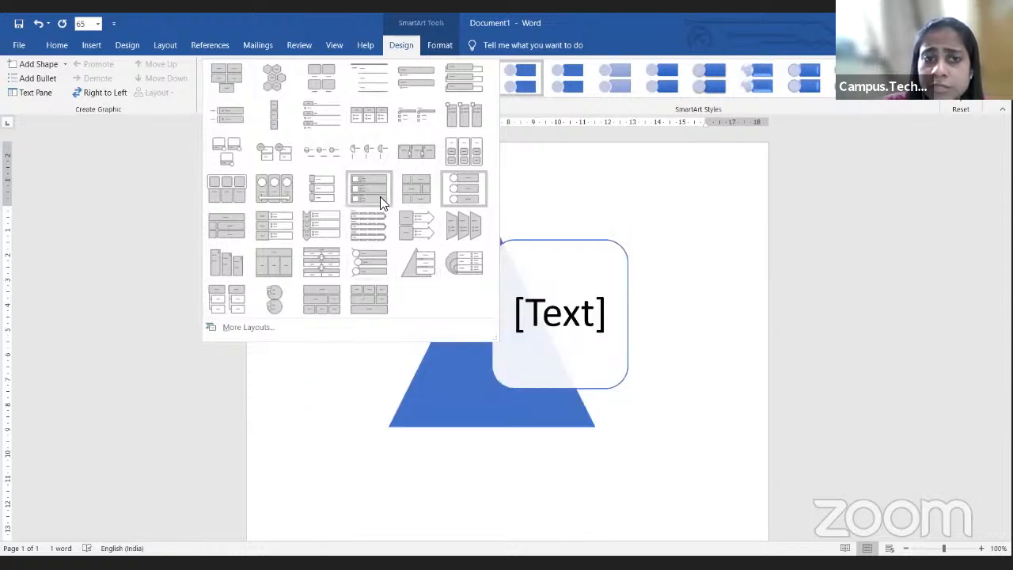
pyautogui.press('Escape')
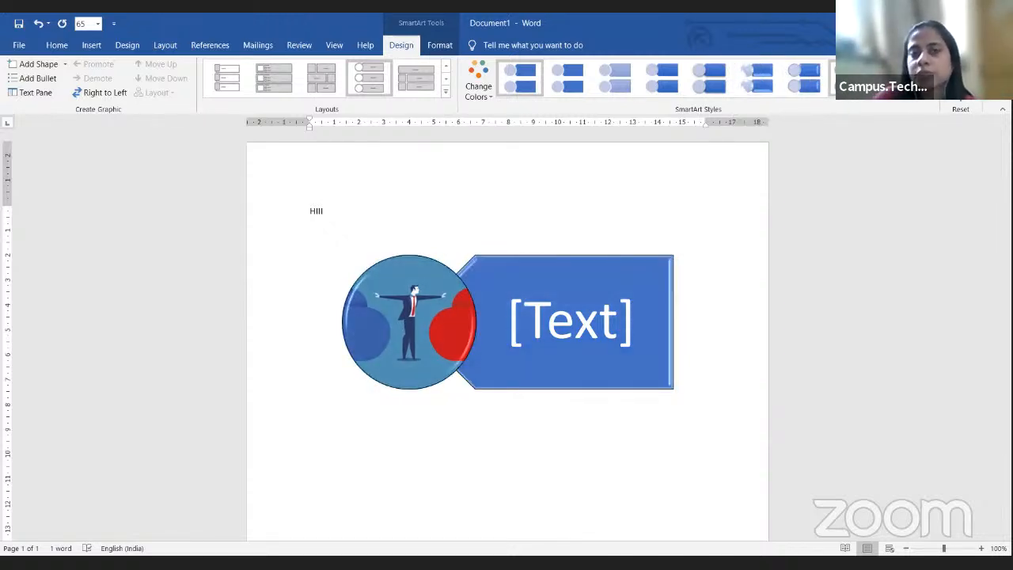
pyautogui.click(961, 86)
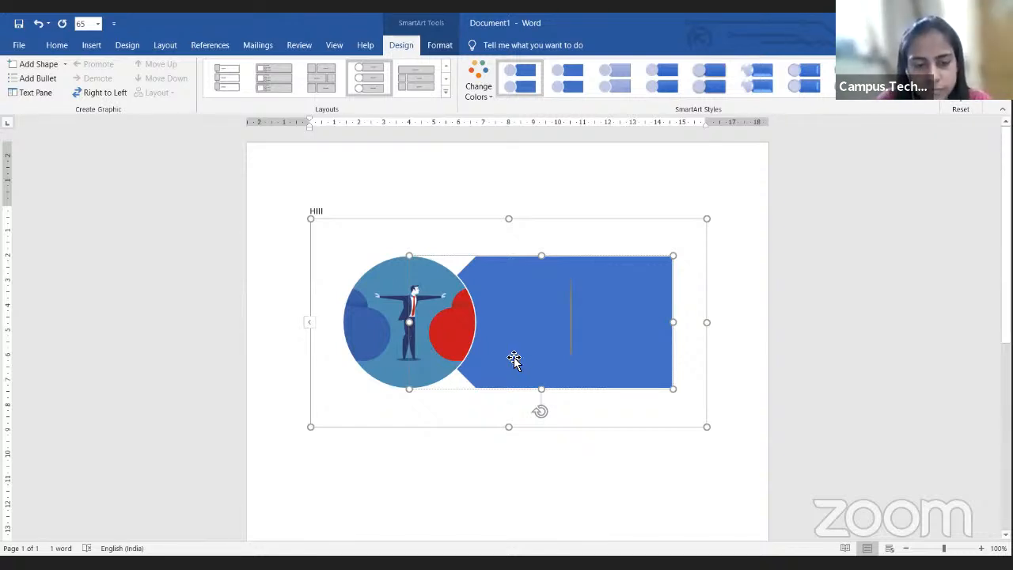
# Step: Enter BALANCE as the text of the SmartArt shape and select the word to look at its font options
pyautogui.write('BALANCE')
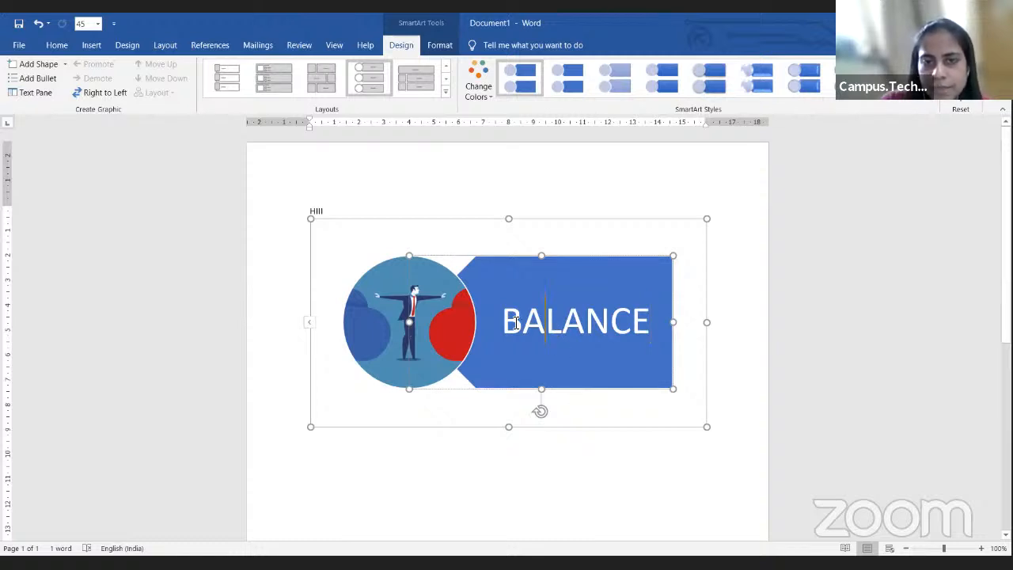
pyautogui.moveTo(507, 322); pyautogui.dragTo(690, 302)
pyautogui.click(637, 322)
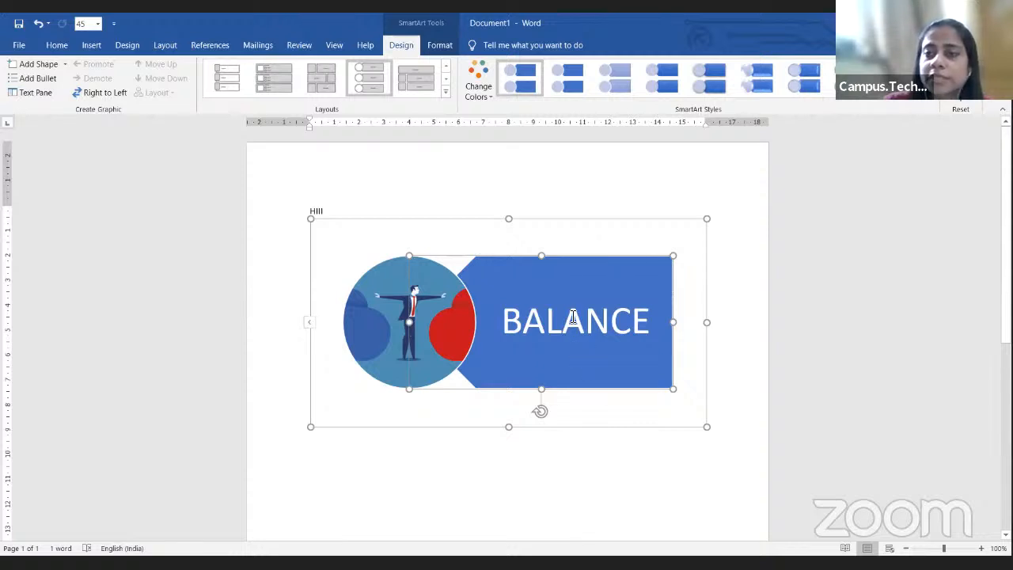
pyautogui.moveTo(495, 321); pyautogui.dragTo(633, 299)
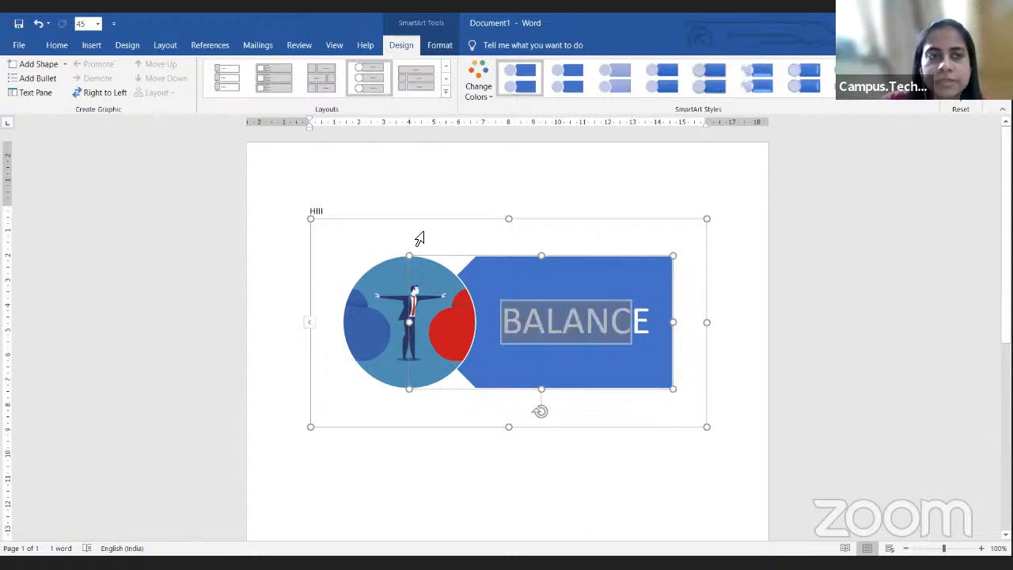
pyautogui.click(57, 45)
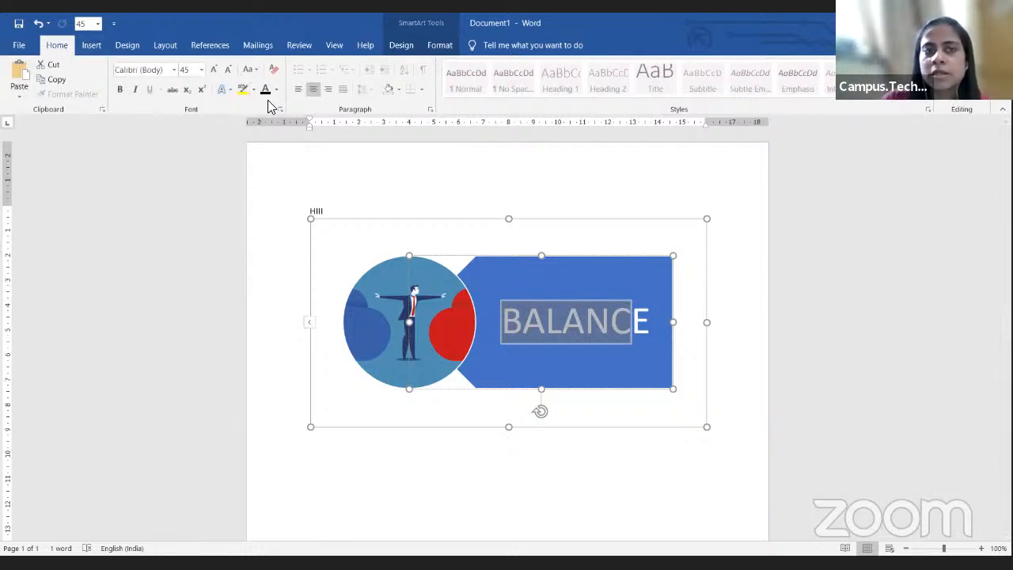
pyautogui.click(536, 221)
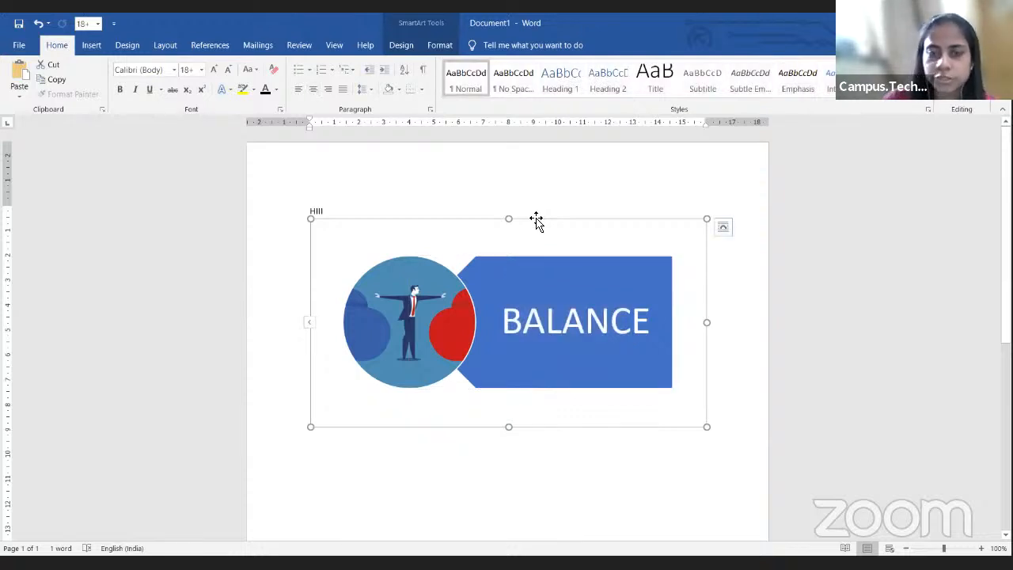
# Step: Delete the SmartArt graphic and the "HIII" line to empty the page
pyautogui.click(90, 47)
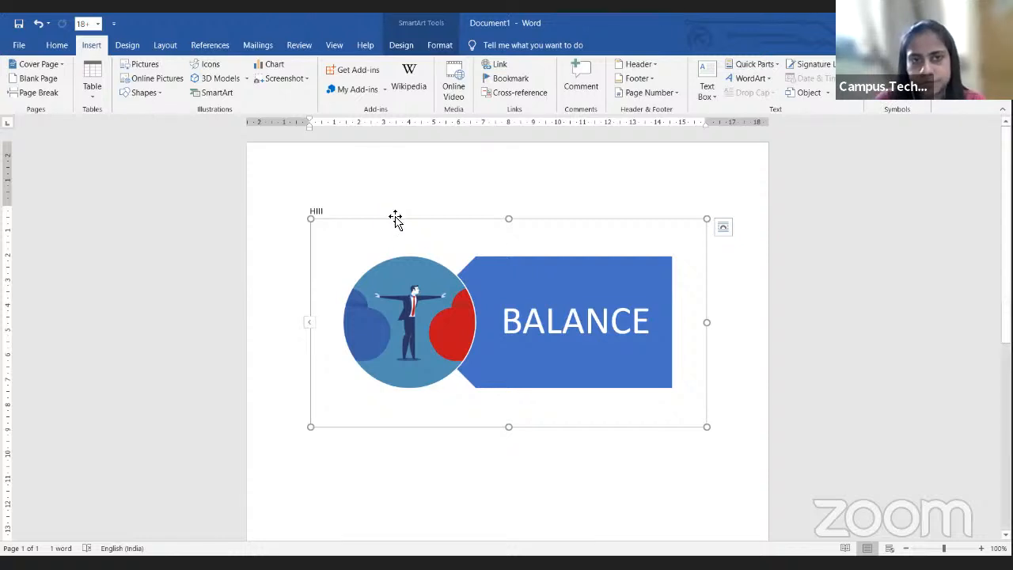
pyautogui.hotkey('ctrl', 'z')
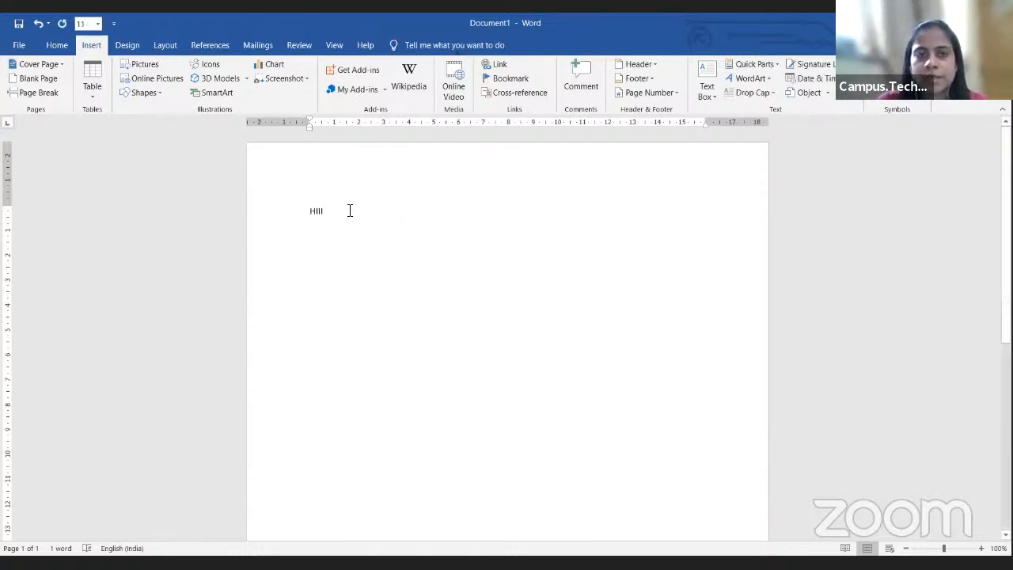
pyautogui.click(220, 226)
pyautogui.press('Delete')
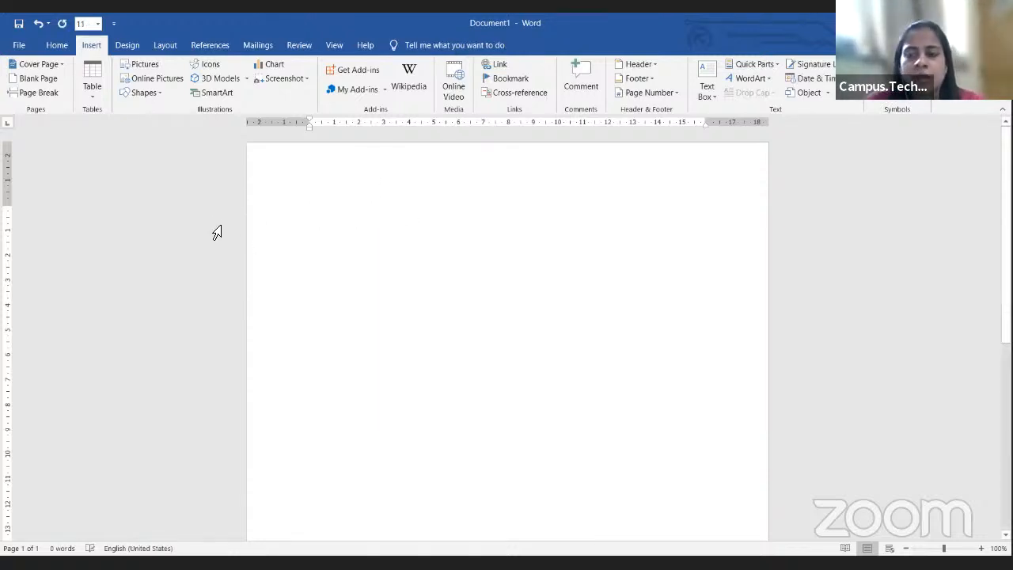
# Step: Insert the online picture of two pandas from the Animals category
pyautogui.click(178, 80)
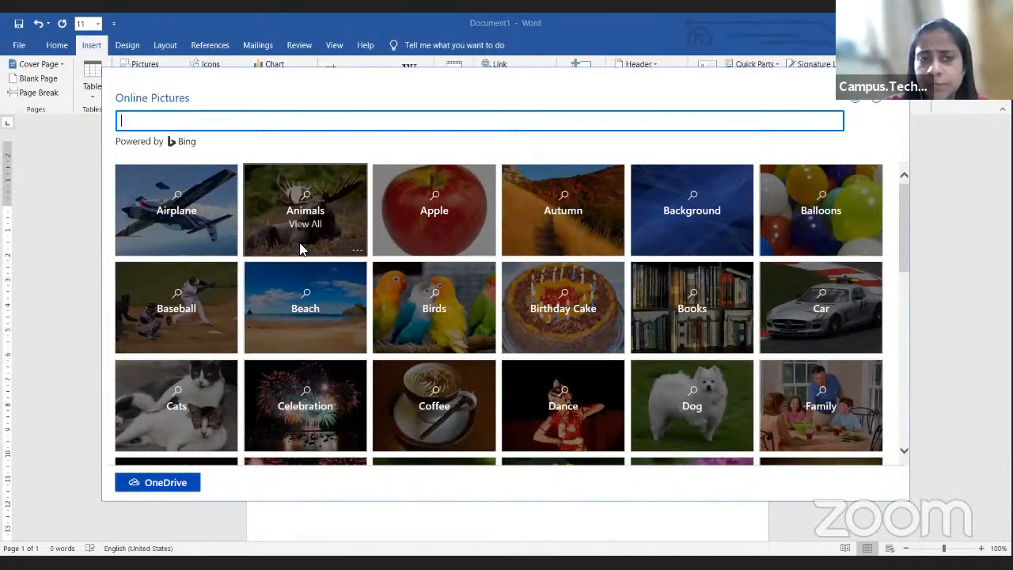
pyautogui.click(301, 247)
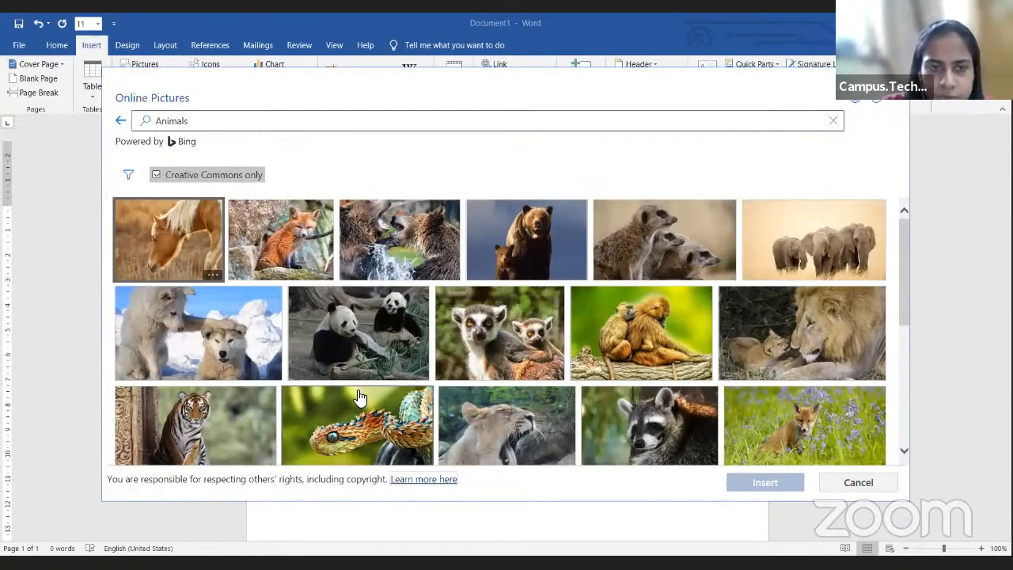
pyautogui.click(356, 371)
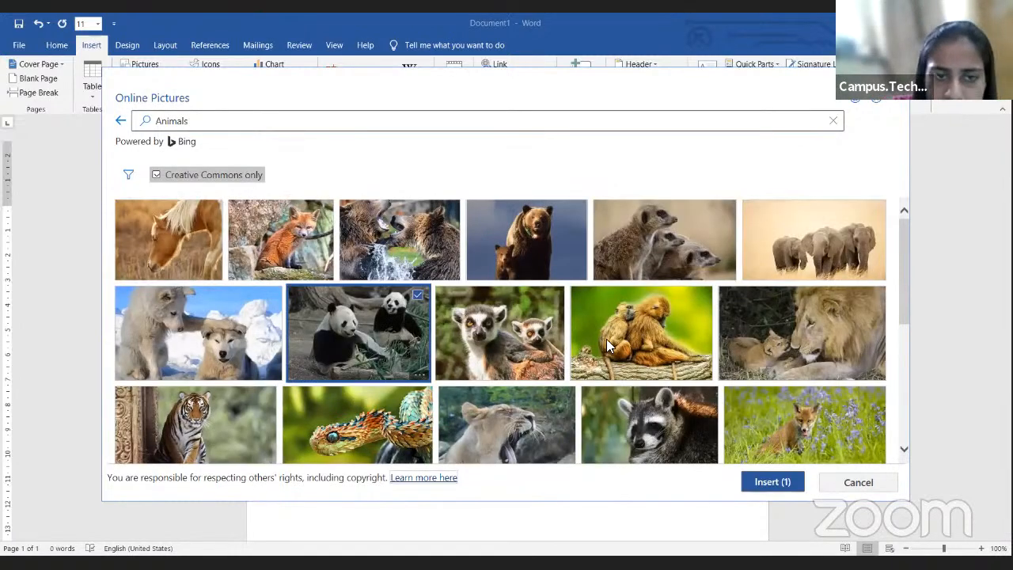
pyautogui.click(783, 475)
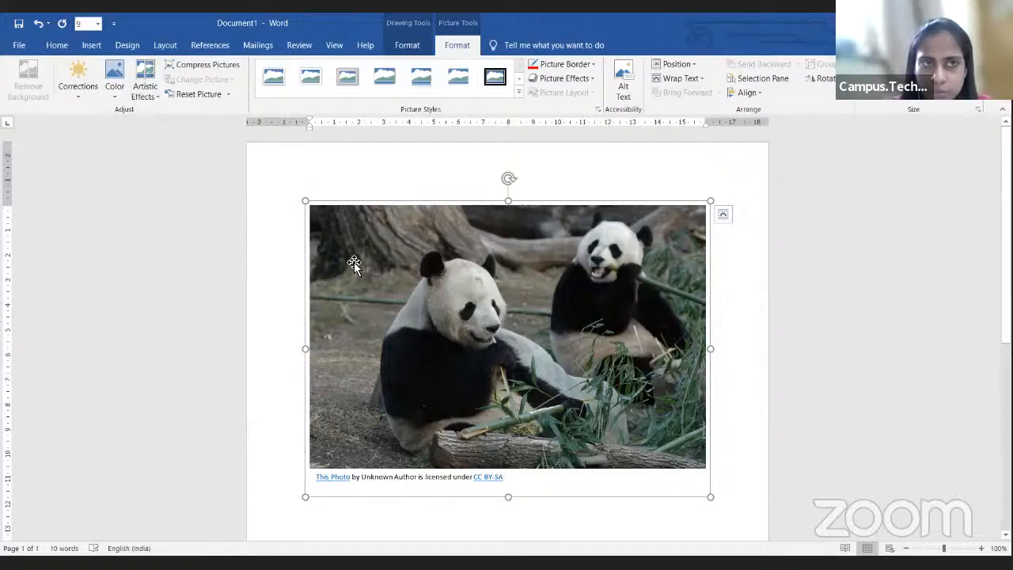
# Step: Delete the panda picture together with its licence caption
pyautogui.click(88, 45)
pyautogui.click(165, 93)
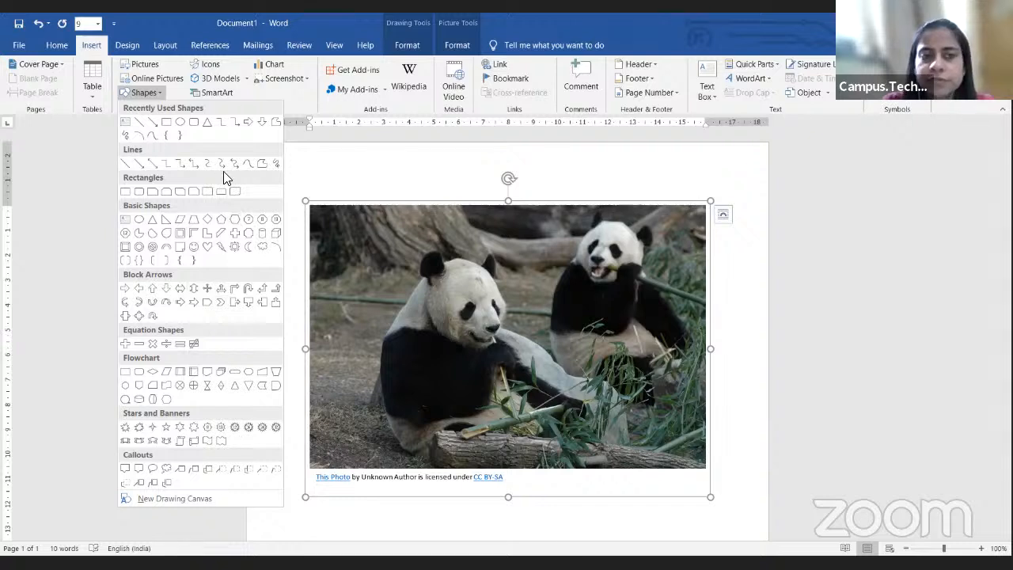
pyautogui.click(193, 123)
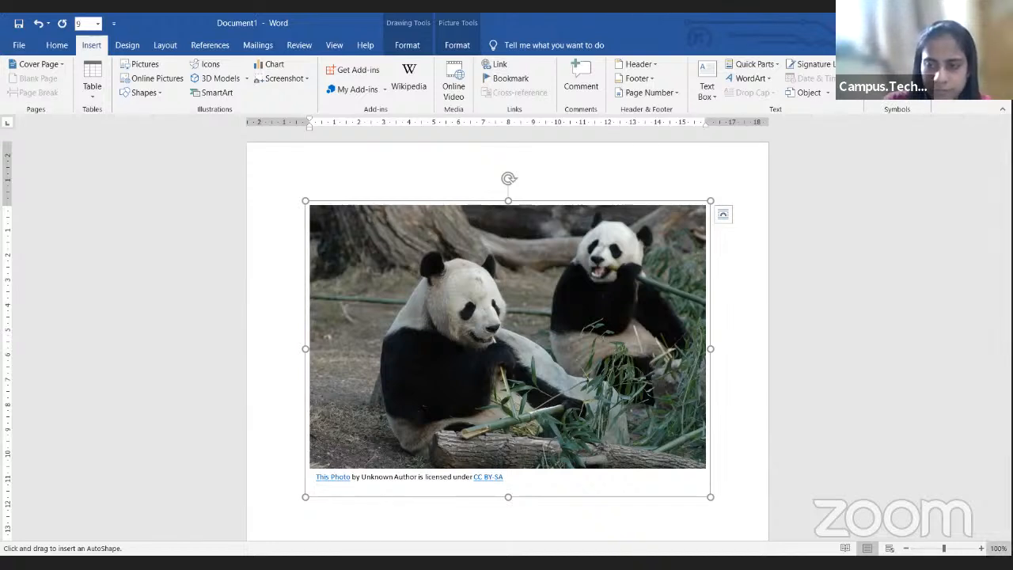
pyautogui.scroll(-1, 757, 490)
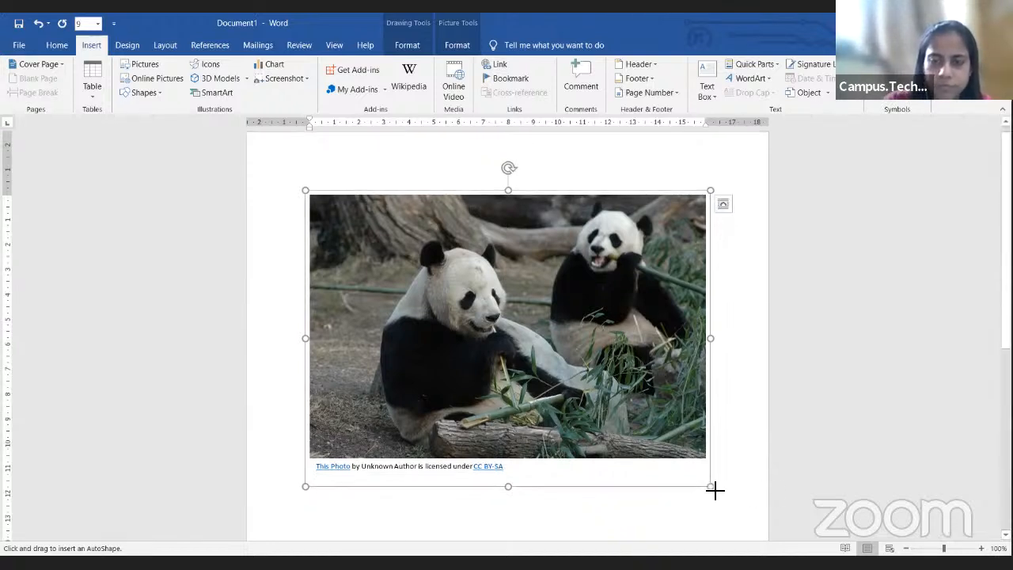
pyautogui.press('Delete')
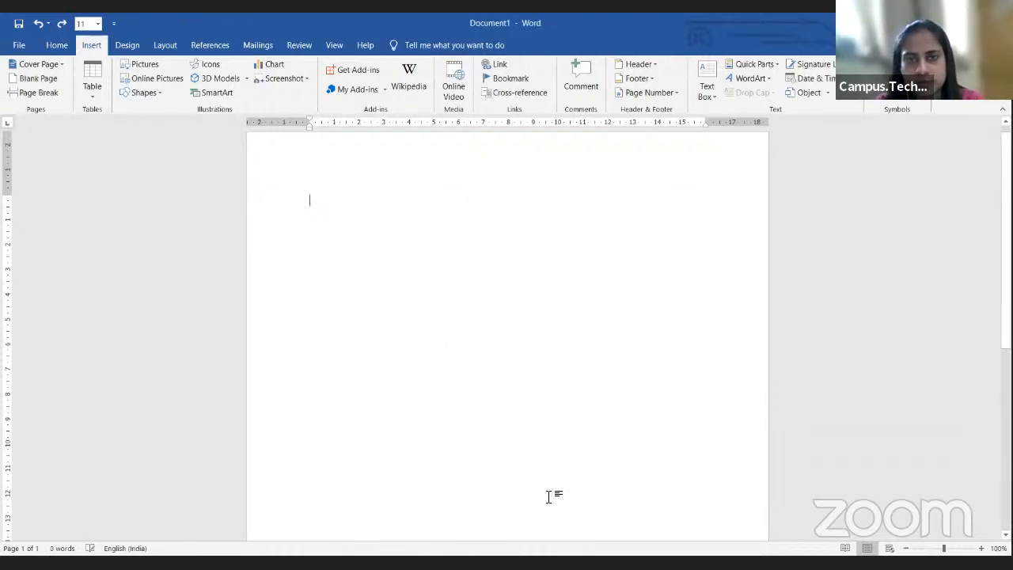
# Step: Place a default-size rectangle shape near the top of the page and undo it
pyautogui.click(157, 92)
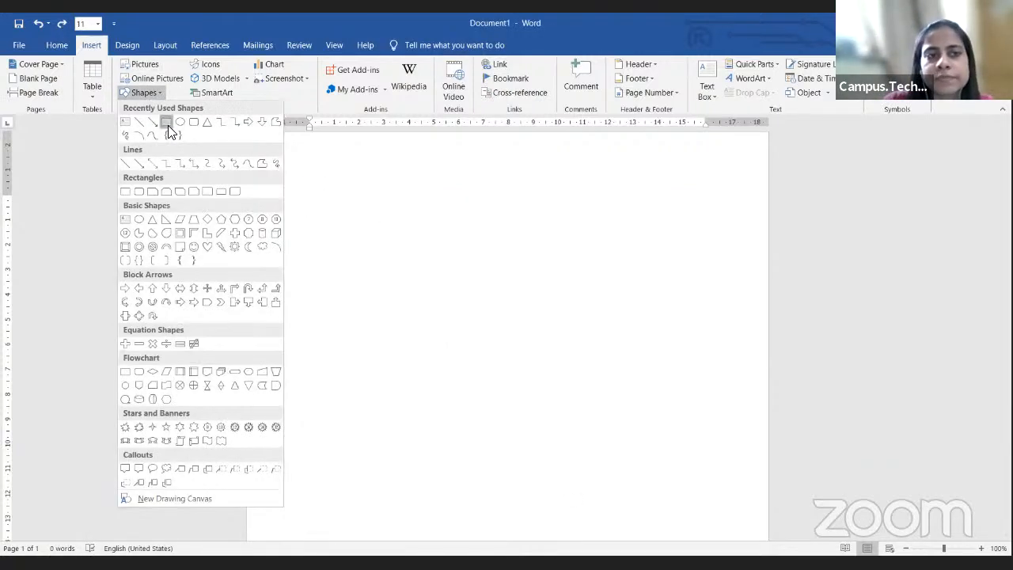
pyautogui.click(167, 127)
pyautogui.click(391, 210)
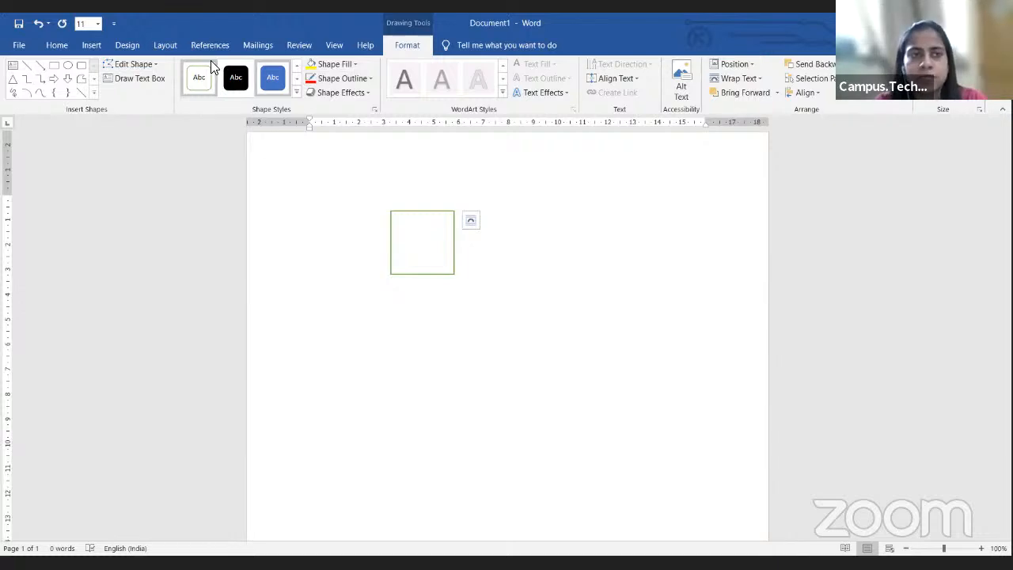
pyautogui.hotkey('ctrl', 'z')
# Step: Draw a parallelogram in the upper part of the page and enlarge it to about 12.5 cm wide and 10 cm high
pyautogui.click(93, 46)
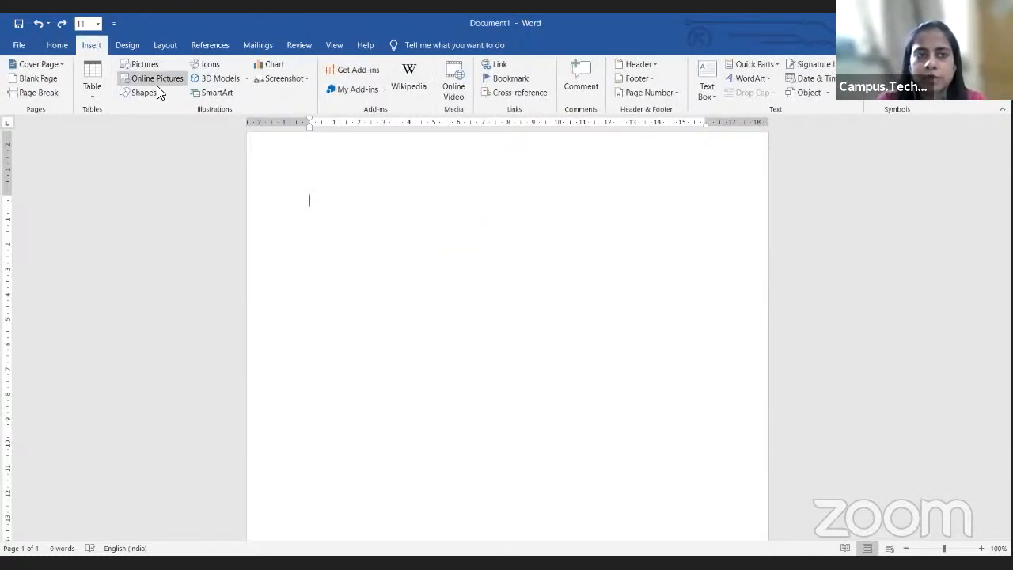
pyautogui.click(156, 91)
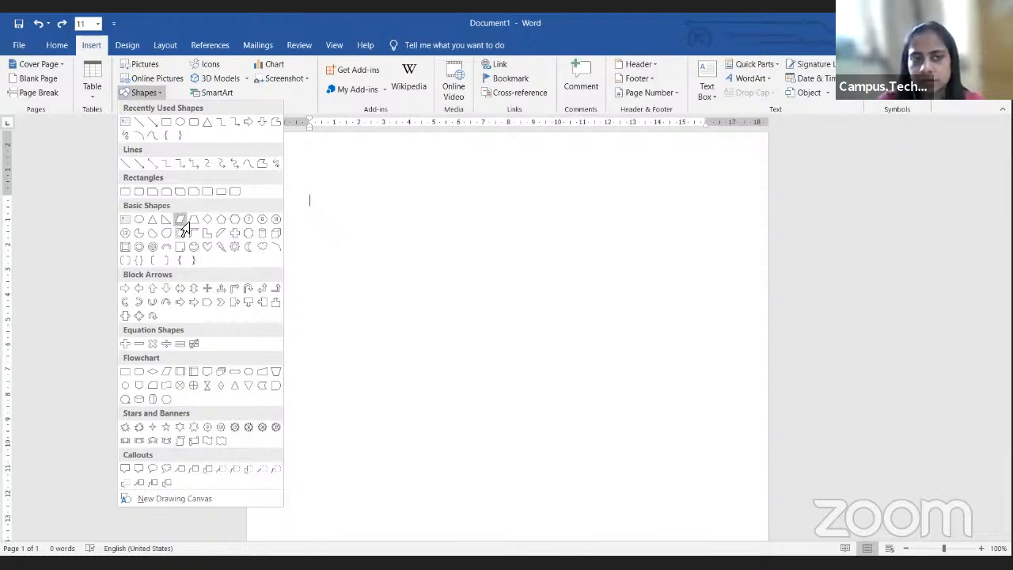
pyautogui.click(181, 220)
pyautogui.moveTo(307, 201); pyautogui.dragTo(400, 272)
pyautogui.moveTo(449, 301); pyautogui.dragTo(615, 450)
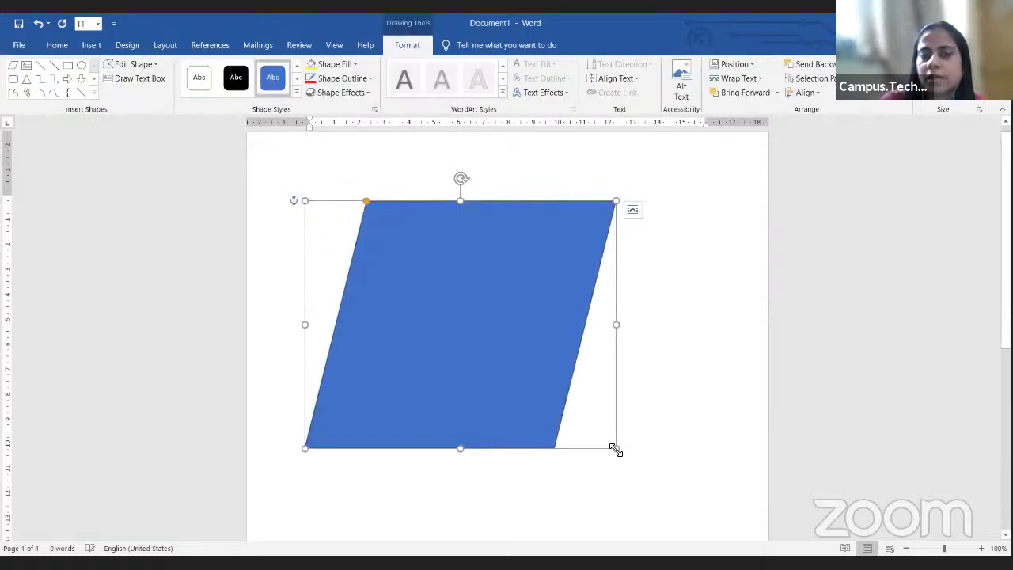
# Step: Add a second, small parallelogram beside the large one's lower right side and move it slightly inward on the page
pyautogui.click(92, 94)
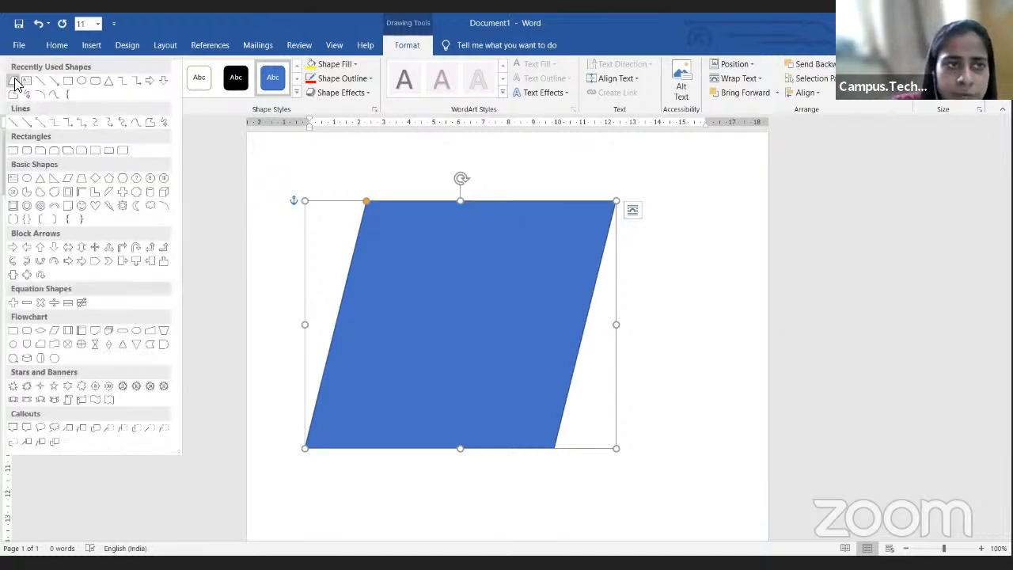
pyautogui.click(13, 80)
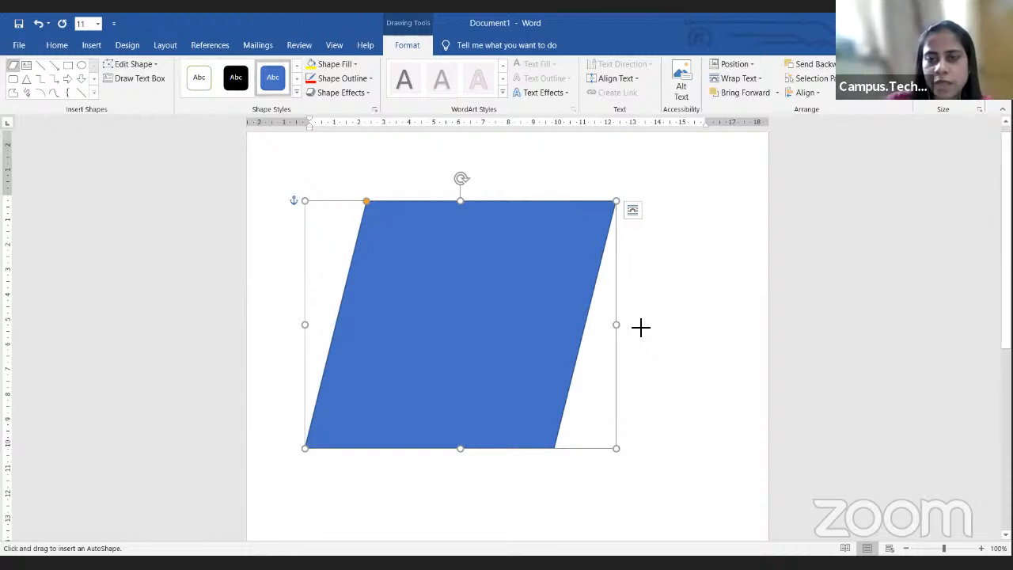
pyautogui.click(721, 396)
pyautogui.moveTo(748, 422); pyautogui.dragTo(668, 400)
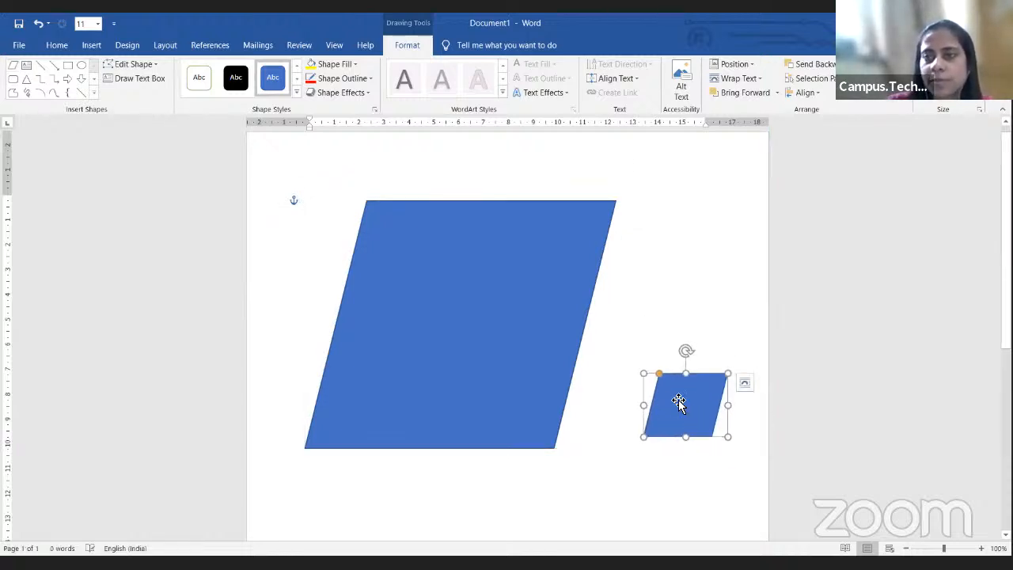
# Step: Delete the small parallelogram and draw a text box about 10.4 cm wide above the large one, containing "JB"
pyautogui.press('Delete')
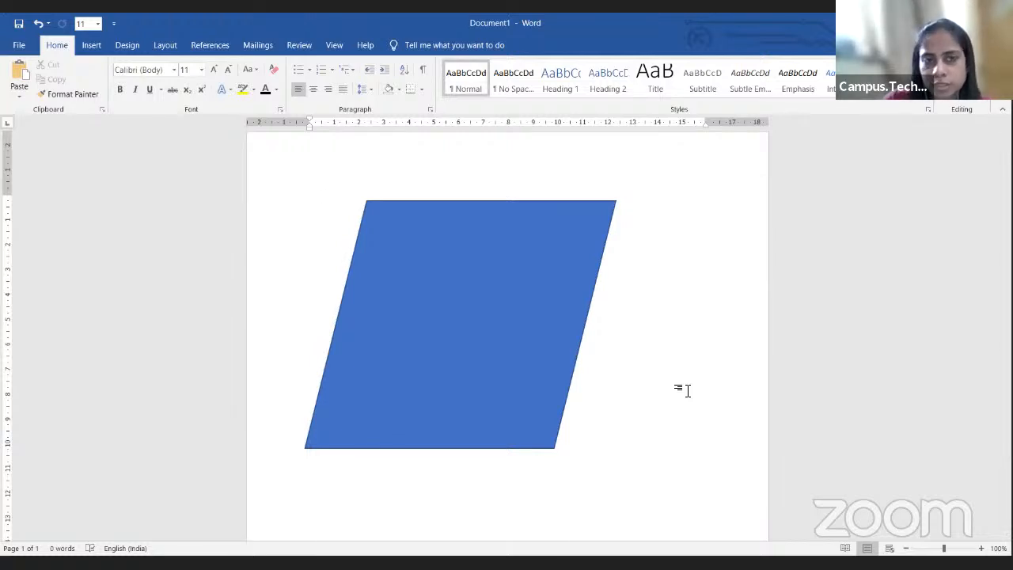
pyautogui.click(82, 40)
pyautogui.click(408, 291)
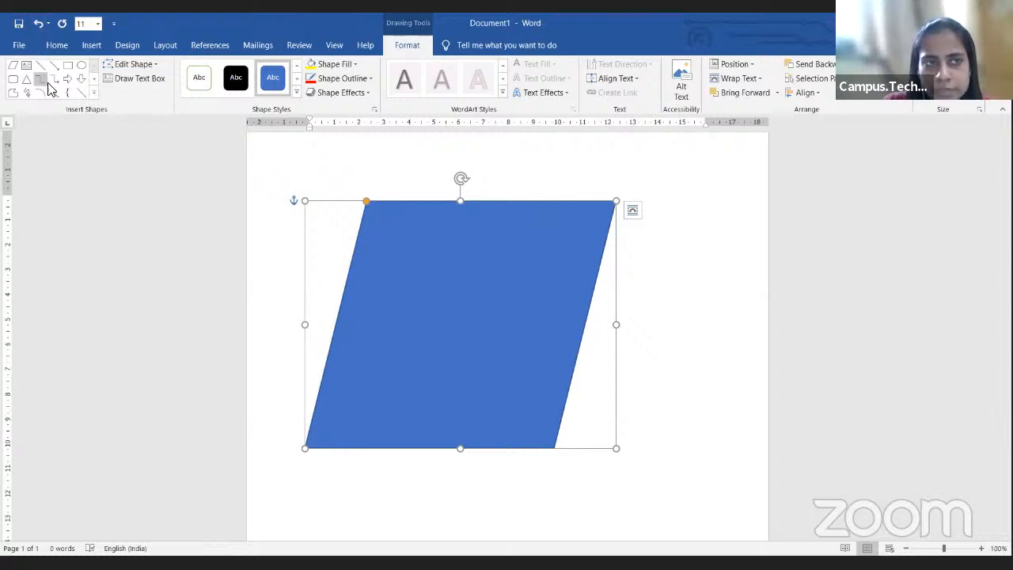
pyautogui.click(156, 80)
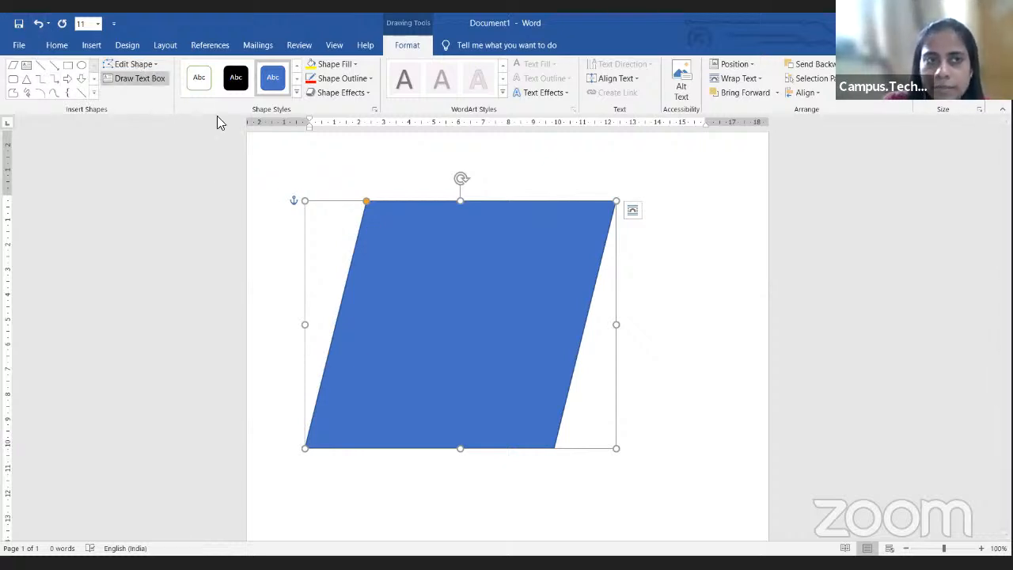
pyautogui.moveTo(347, 171); pyautogui.dragTo(605, 192)
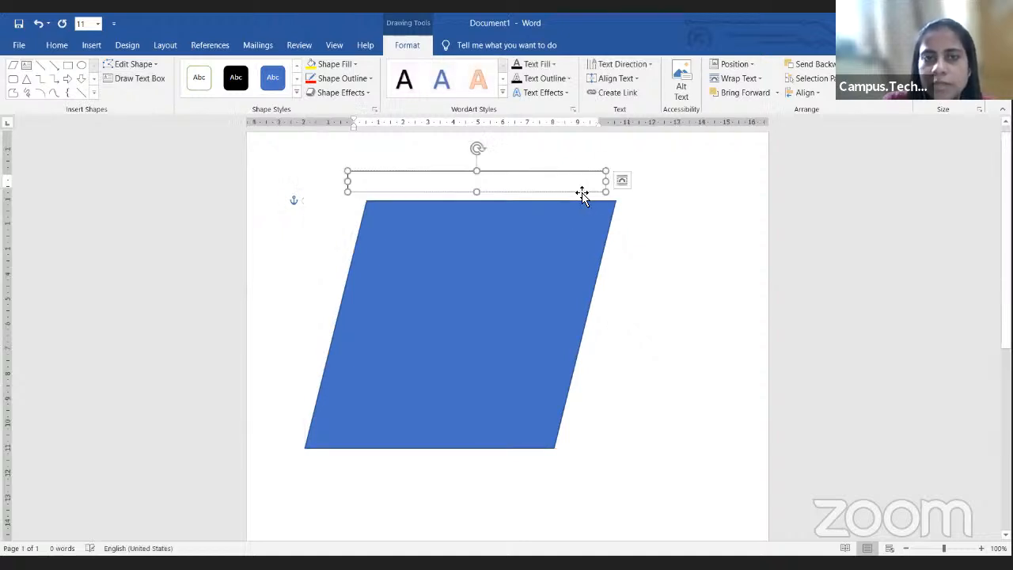
pyautogui.write('JB')
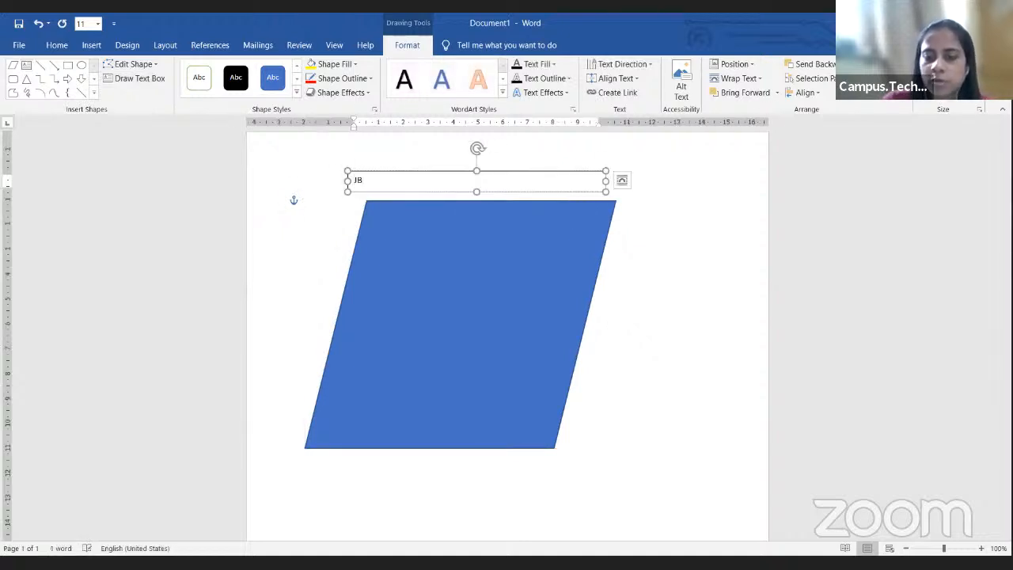
pyautogui.click(140, 66)
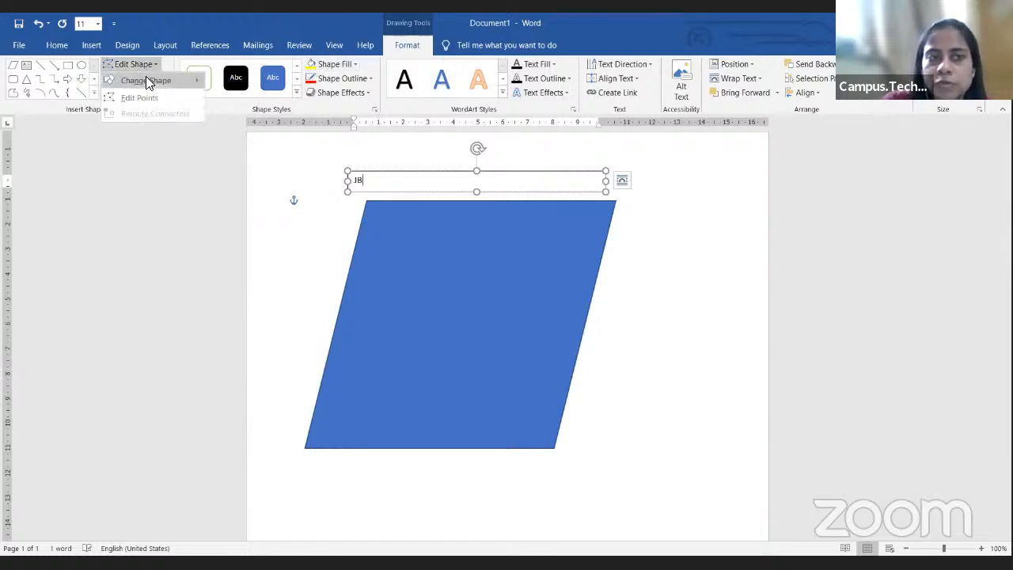
pyautogui.moveTo(146, 80)
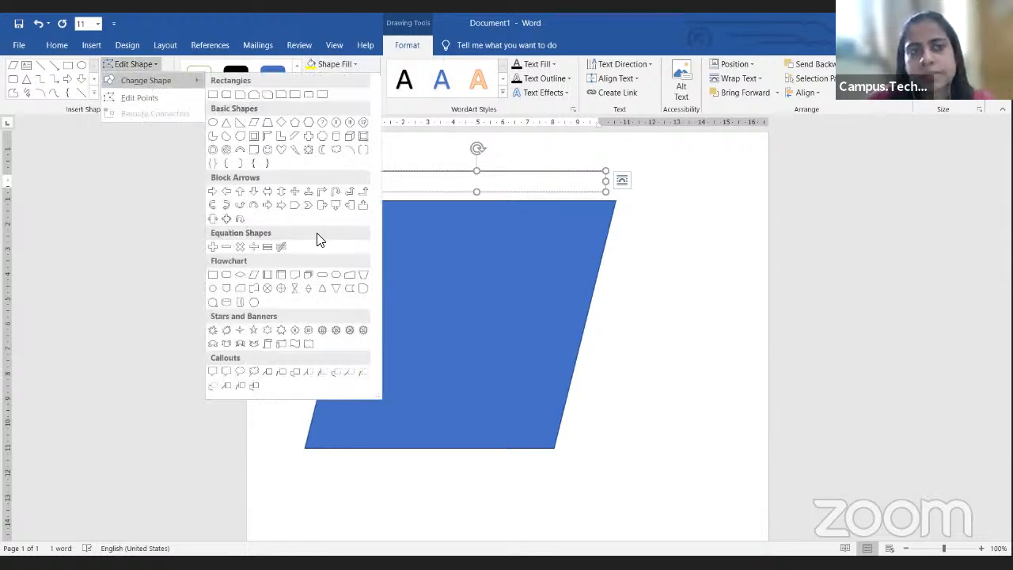
pyautogui.click(120, 103)
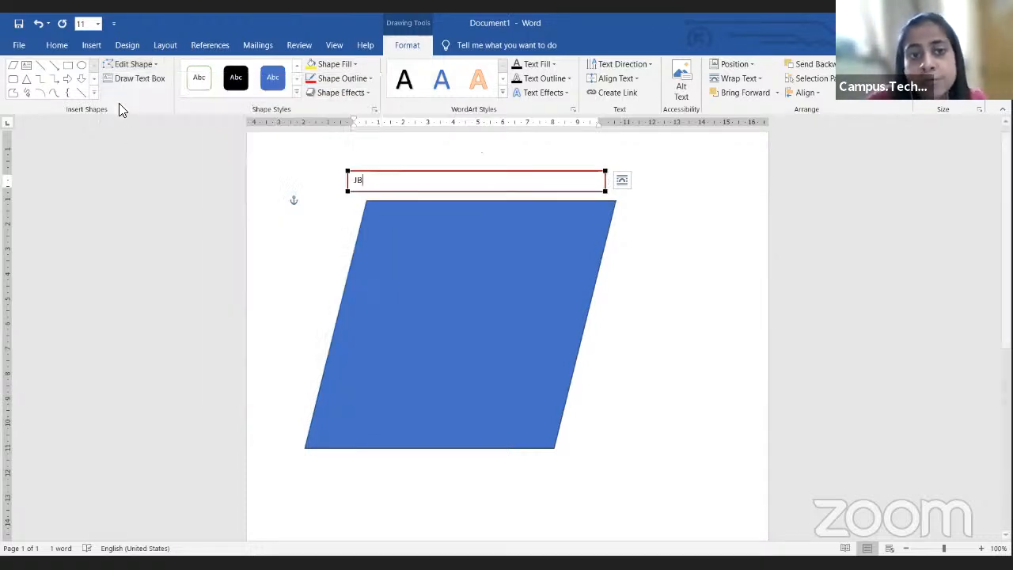
pyautogui.click(358, 211)
# Step: Edit the large parallelogram's points to form a flat quadrilateral about 16 cm wide and 4 cm high with a vertical right side
pyautogui.click(420, 250)
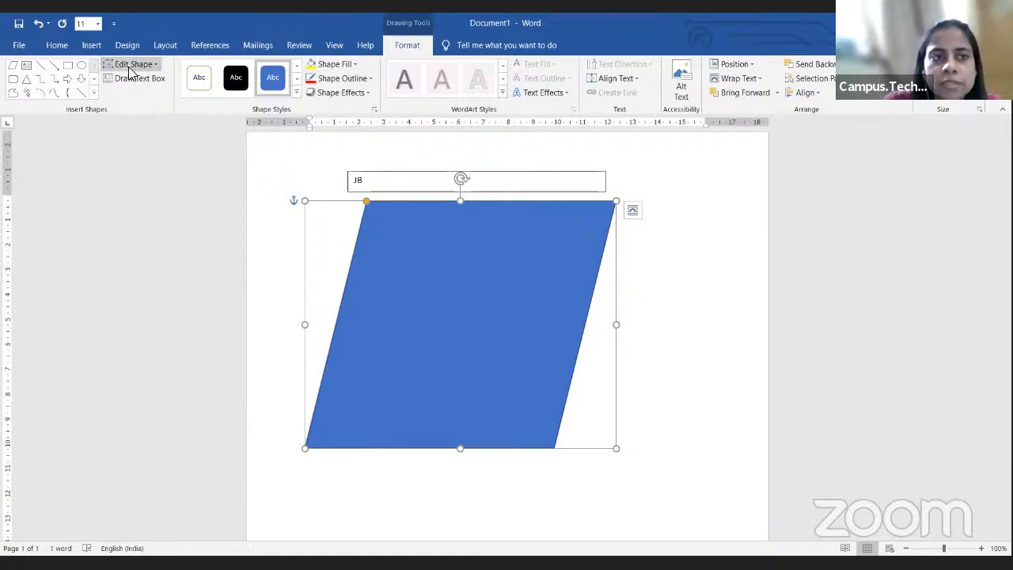
pyautogui.click(131, 65)
pyautogui.click(141, 98)
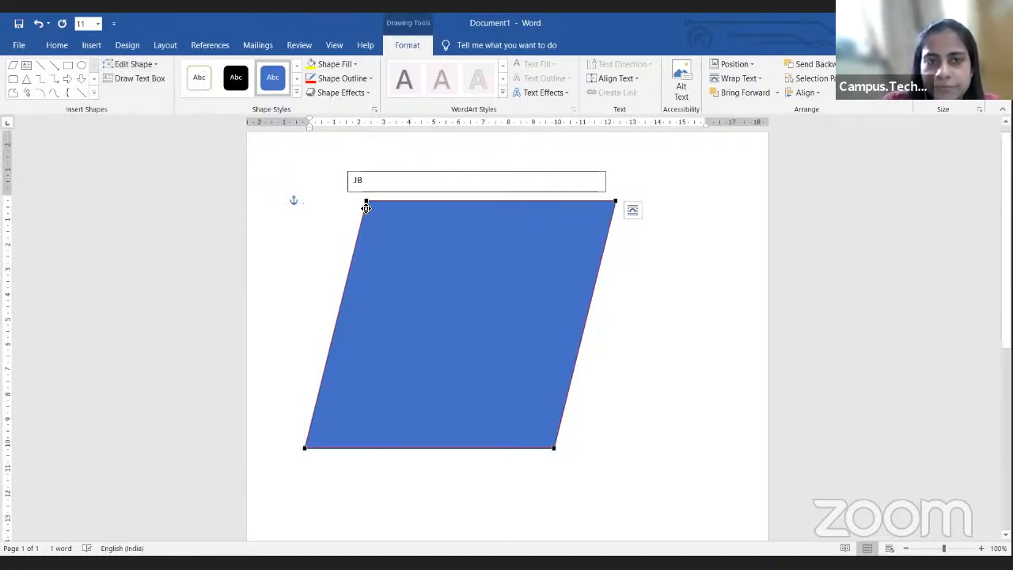
pyautogui.moveTo(359, 211); pyautogui.dragTo(422, 262)
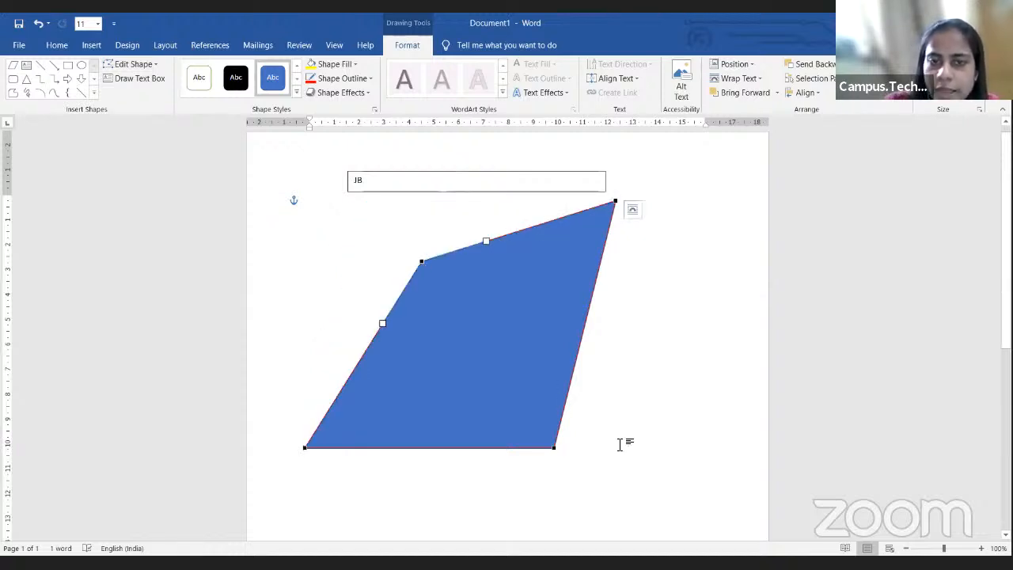
pyautogui.moveTo(554, 450); pyautogui.dragTo(593, 450)
pyautogui.moveTo(616, 203); pyautogui.dragTo(675, 270)
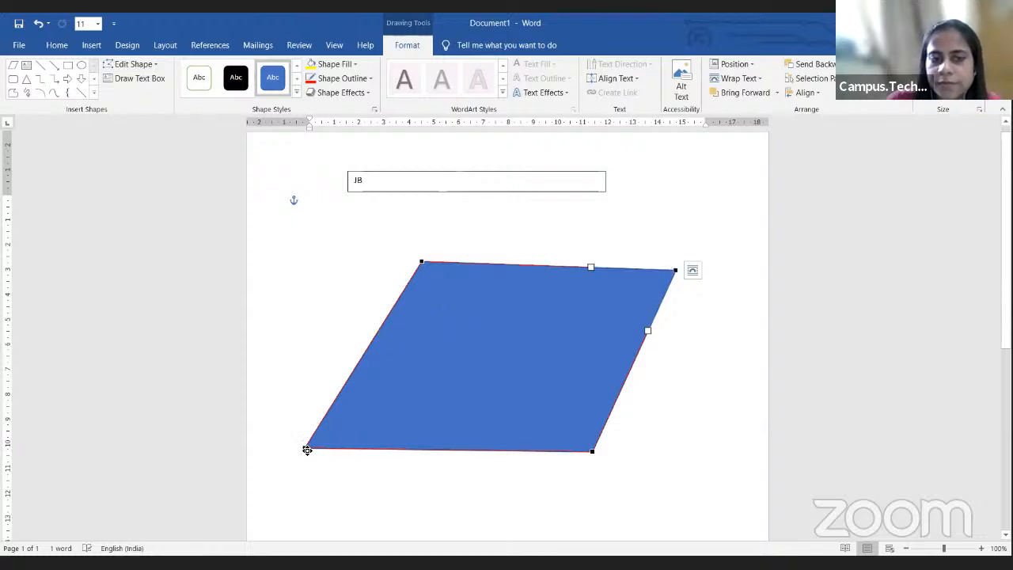
pyautogui.moveTo(306, 448); pyautogui.dragTo(276, 352)
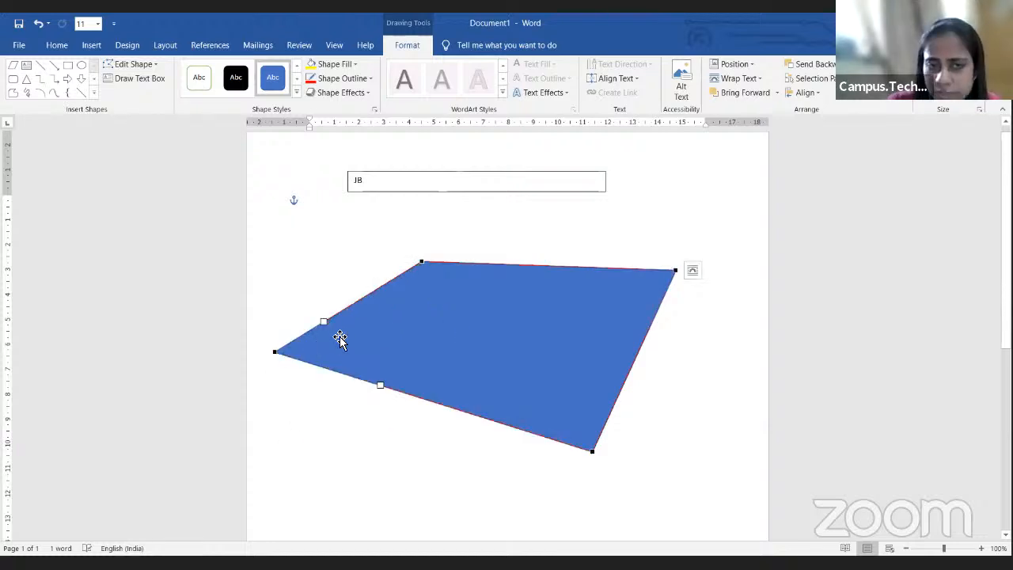
pyautogui.moveTo(593, 454); pyautogui.dragTo(576, 371)
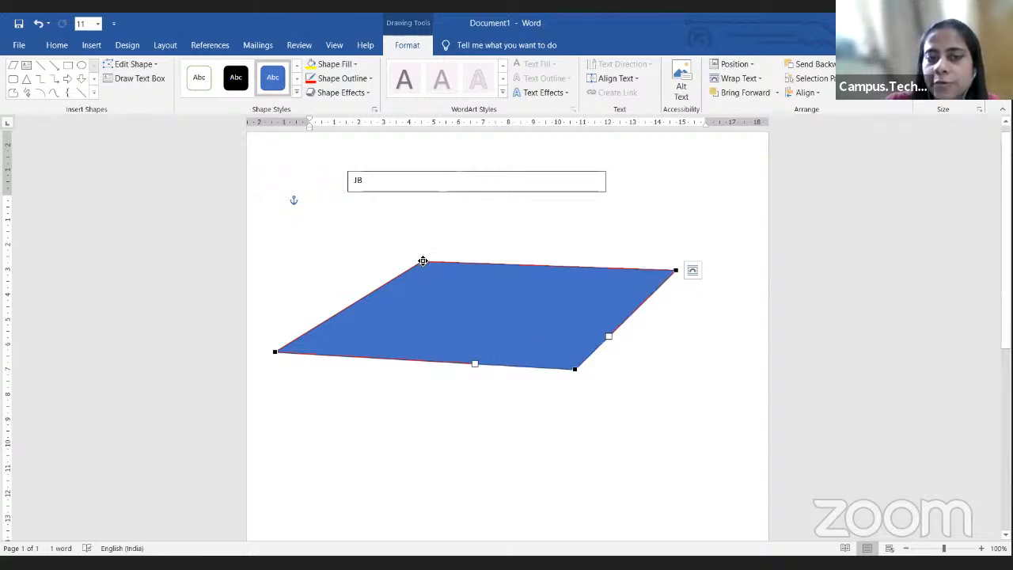
pyautogui.moveTo(422, 261); pyautogui.dragTo(363, 266)
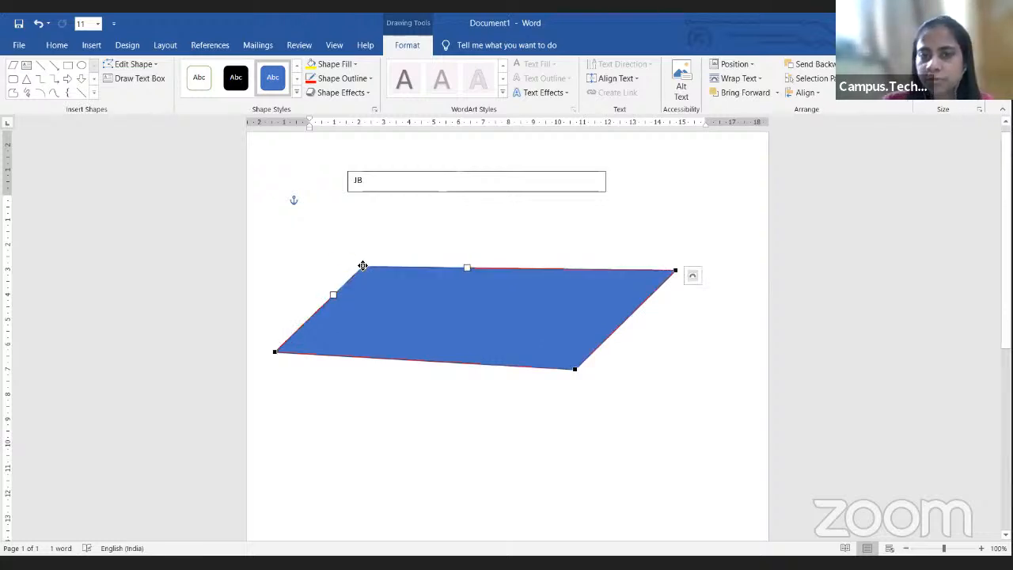
pyautogui.moveTo(576, 369); pyautogui.dragTo(675, 370)
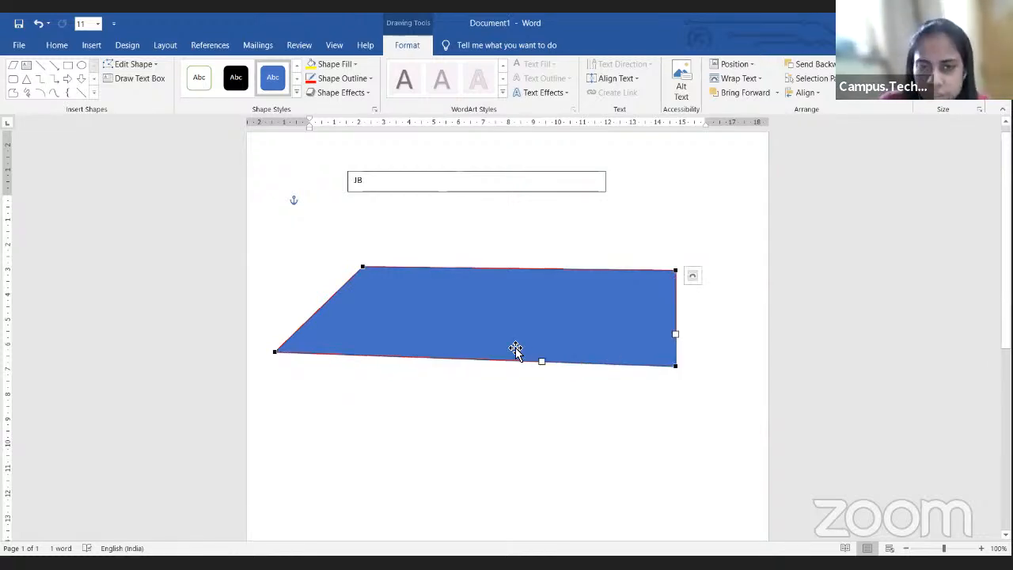
# Step: Curve the quadrilateral's bottom and right edges inward and apply the light orange gradient theme style to it
pyautogui.moveTo(542, 361); pyautogui.dragTo(530, 283)
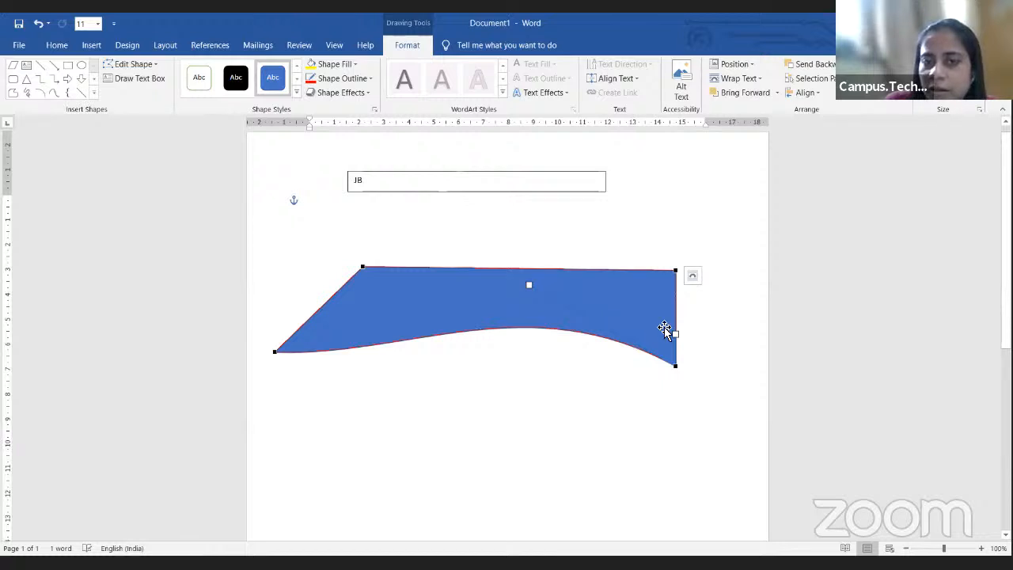
pyautogui.moveTo(678, 333); pyautogui.dragTo(583, 282)
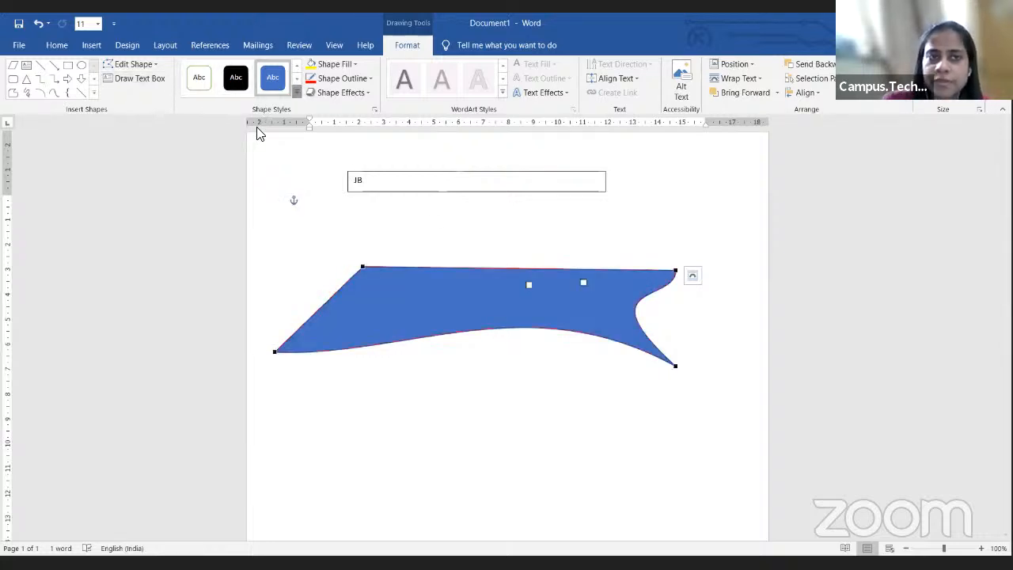
pyautogui.click(296, 93)
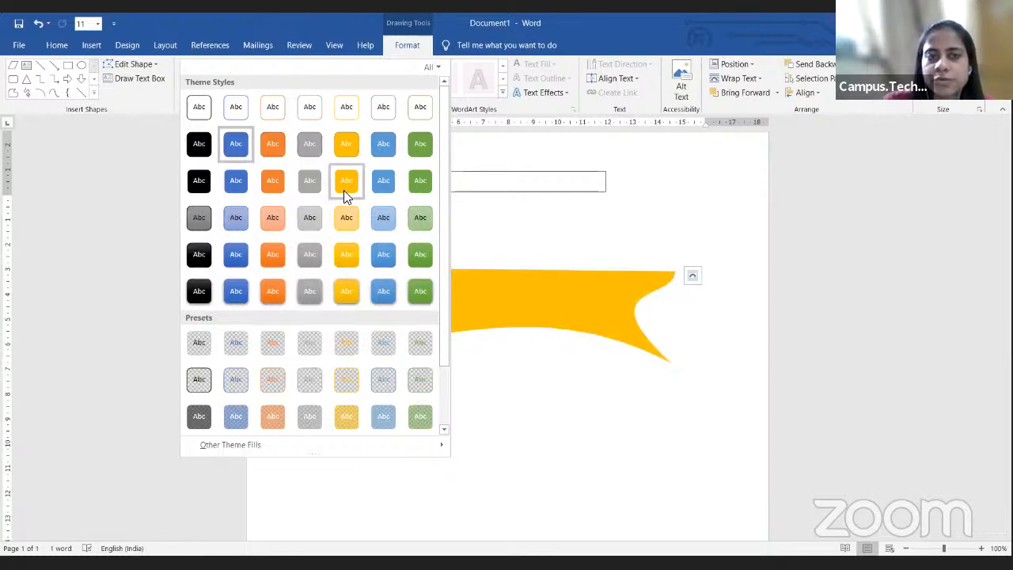
pyautogui.click(277, 224)
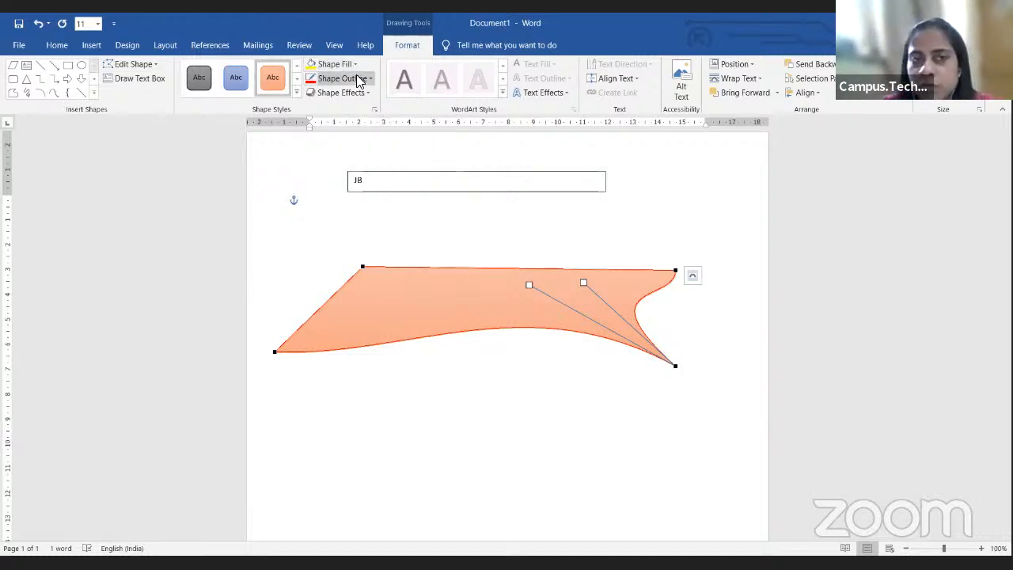
pyautogui.click(371, 93)
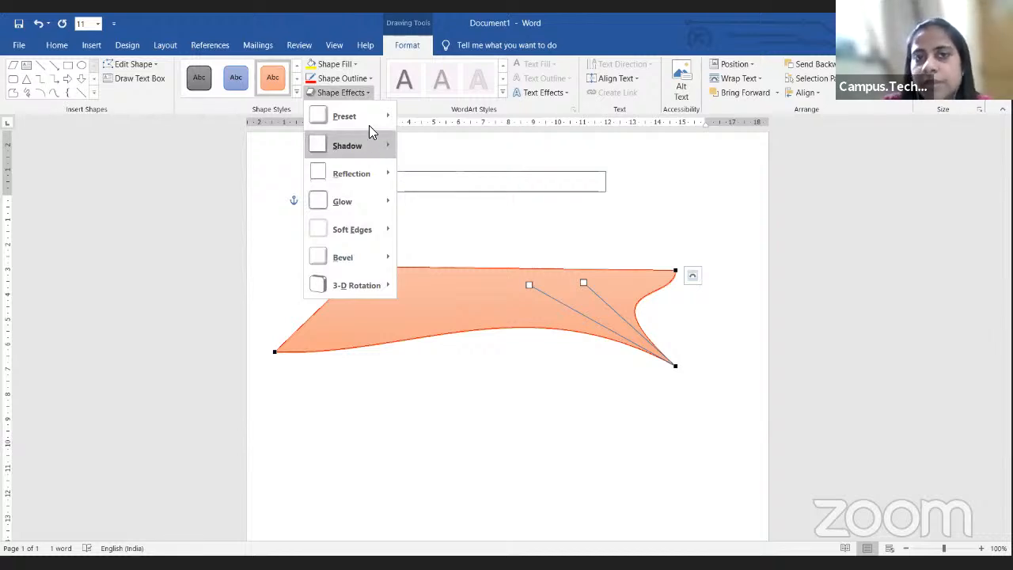
pyautogui.click(537, 109)
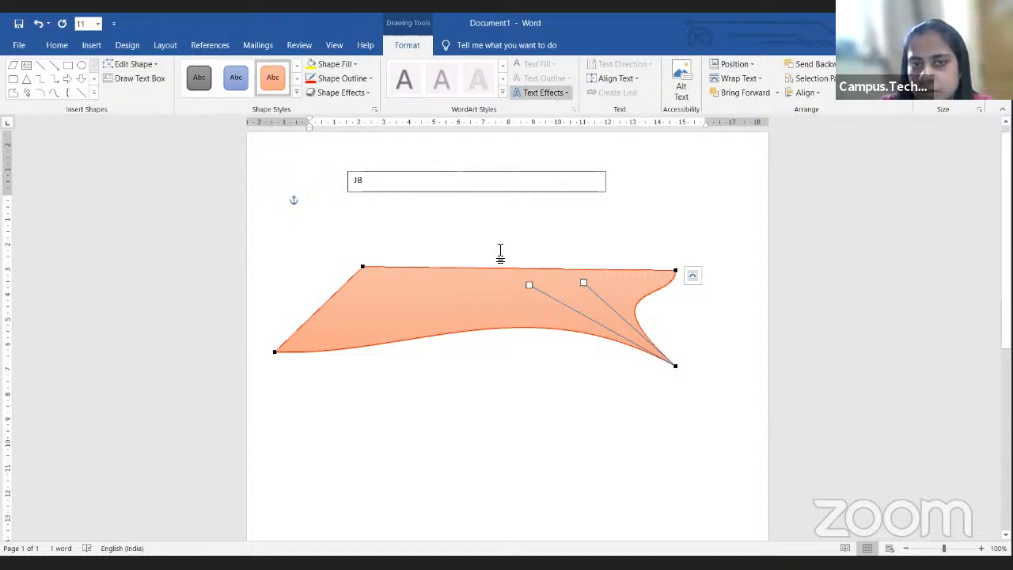
pyautogui.click(486, 316)
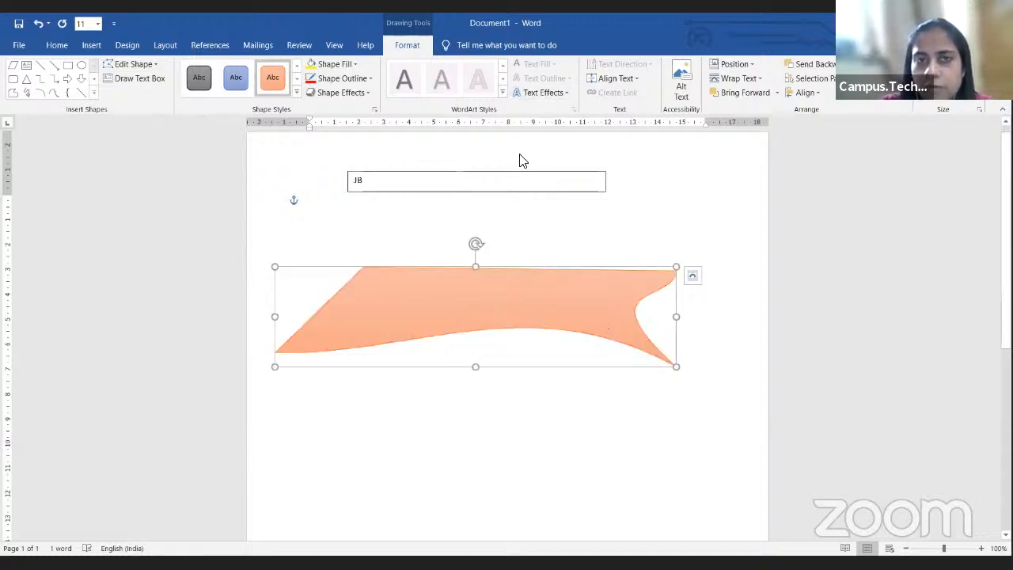
pyautogui.click(563, 97)
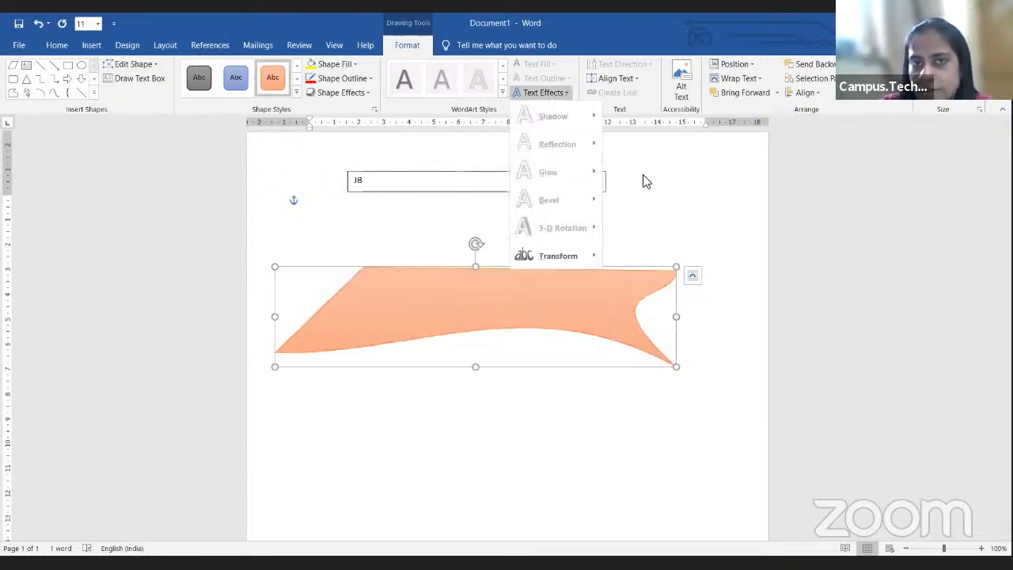
pyautogui.click(522, 94)
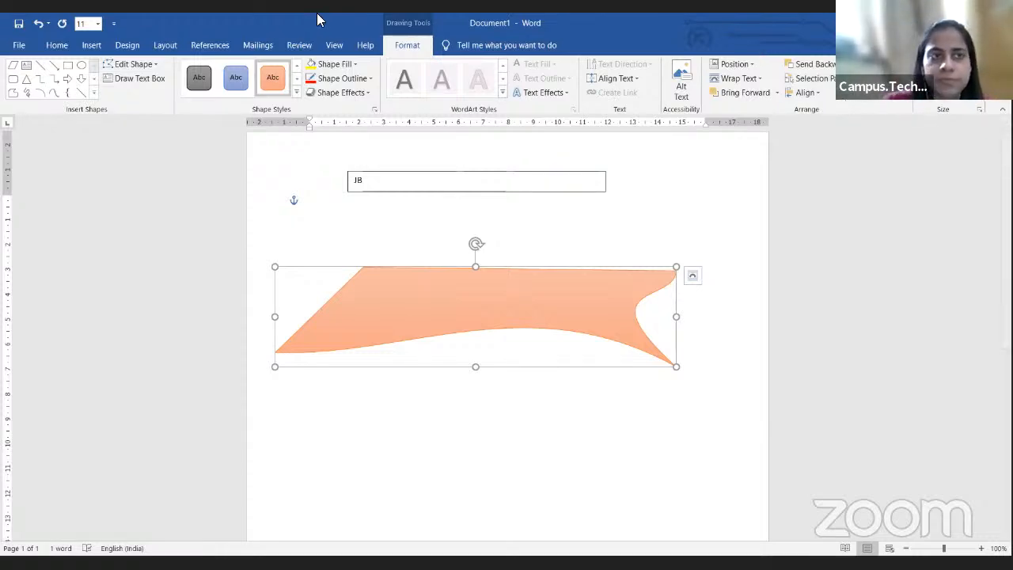
# Step: Browse the icon library down to the Sports category and insert the icon of a batsman with a ball
pyautogui.click(87, 45)
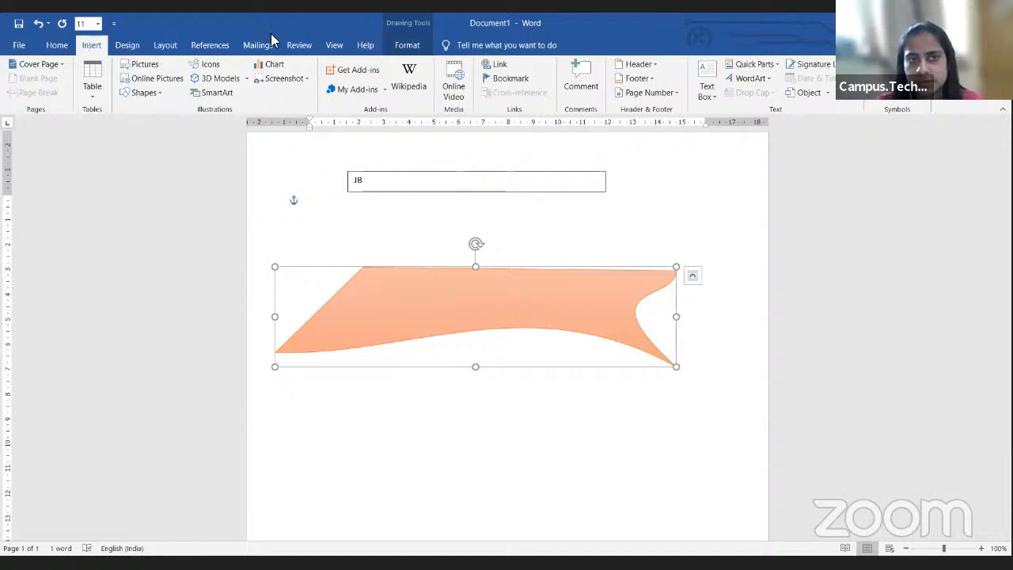
pyautogui.click(215, 66)
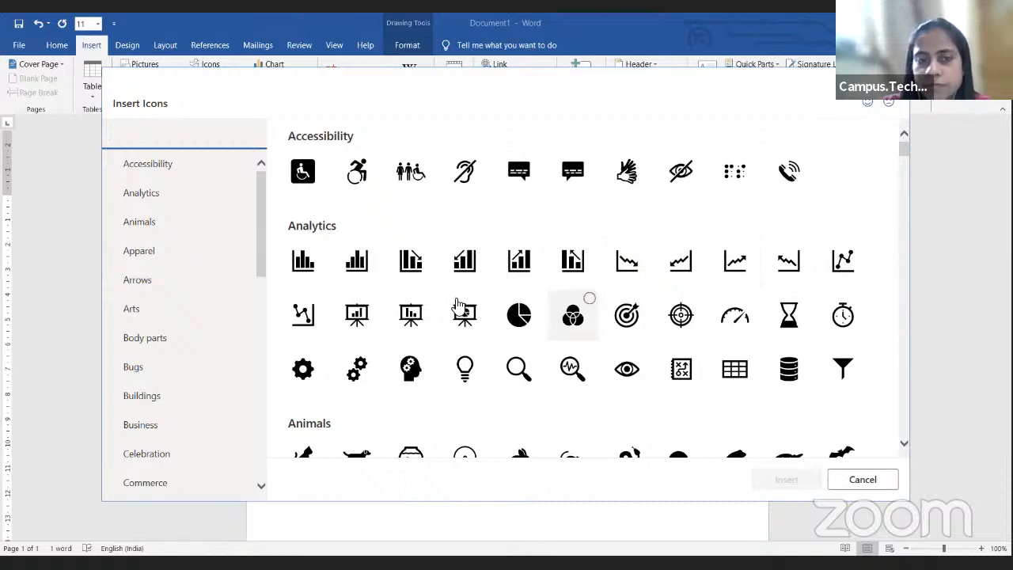
pyautogui.click(902, 401)
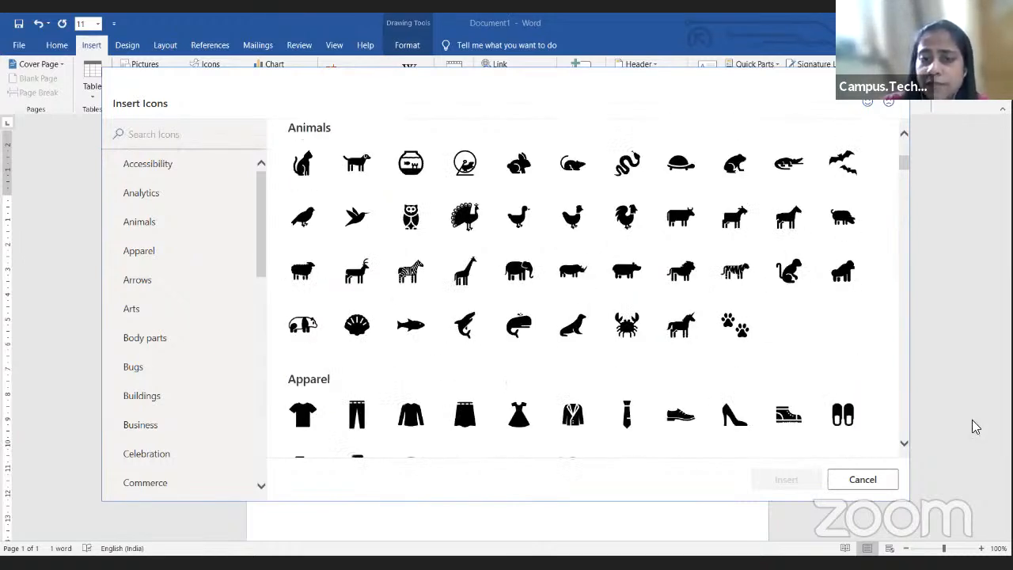
pyautogui.click(907, 430)
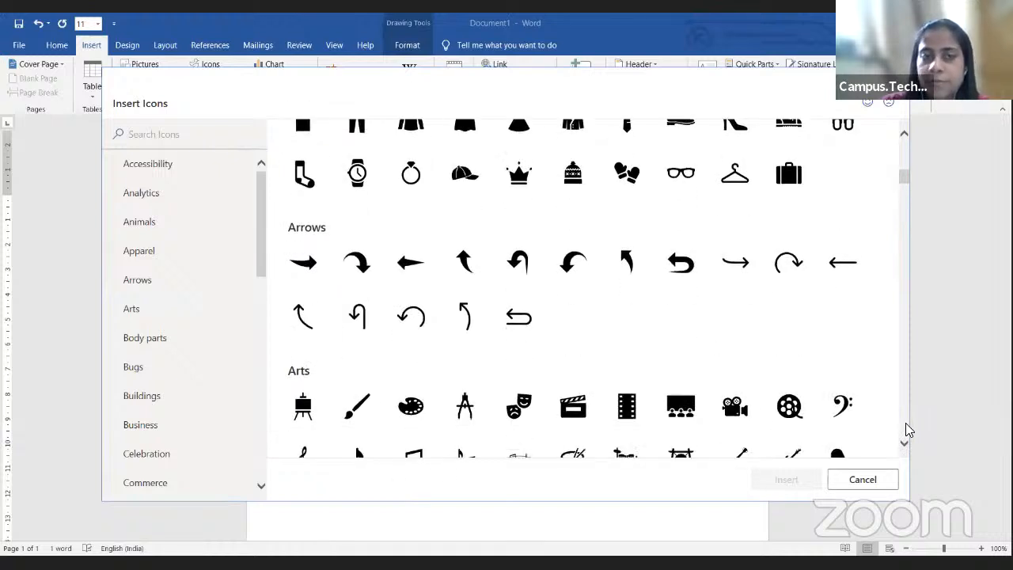
pyautogui.click(907, 430)
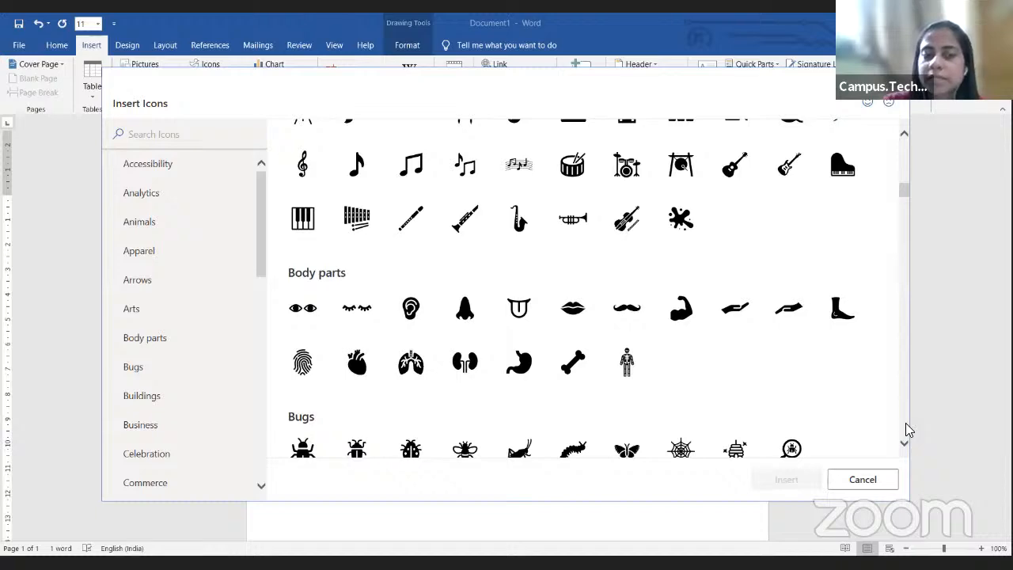
pyautogui.click(906, 430)
pyautogui.click(907, 430)
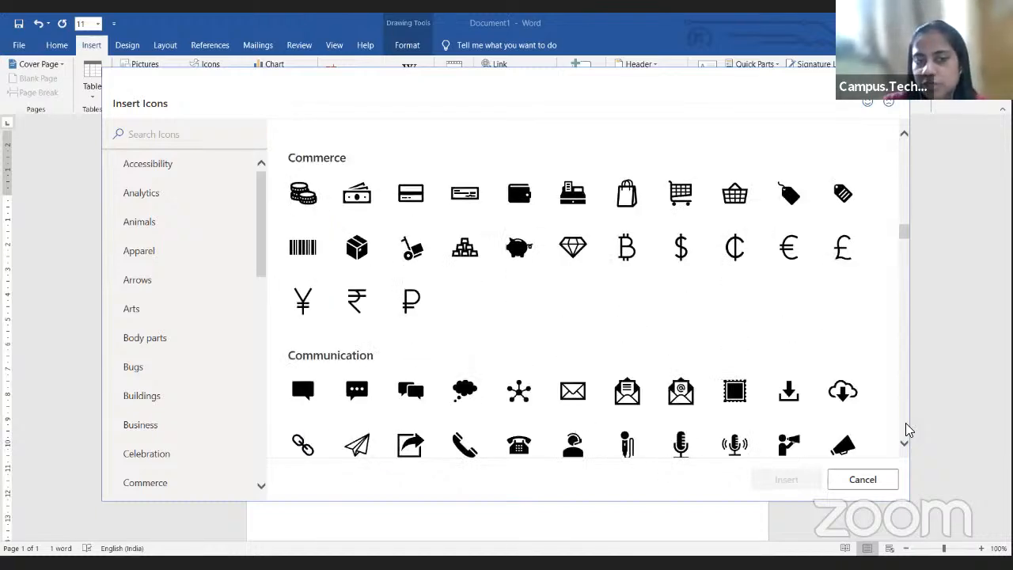
pyautogui.click(907, 430)
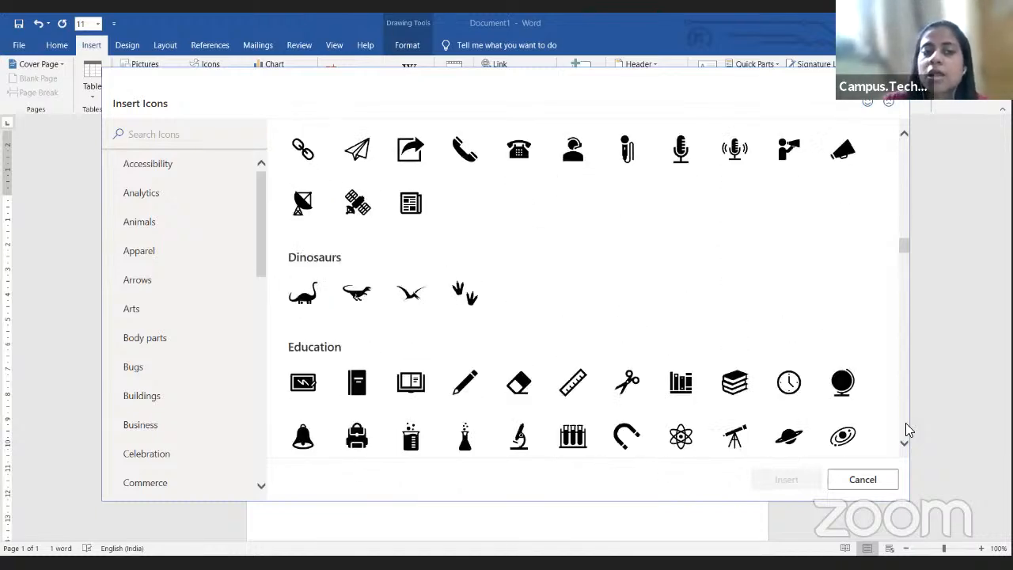
pyautogui.click(907, 430)
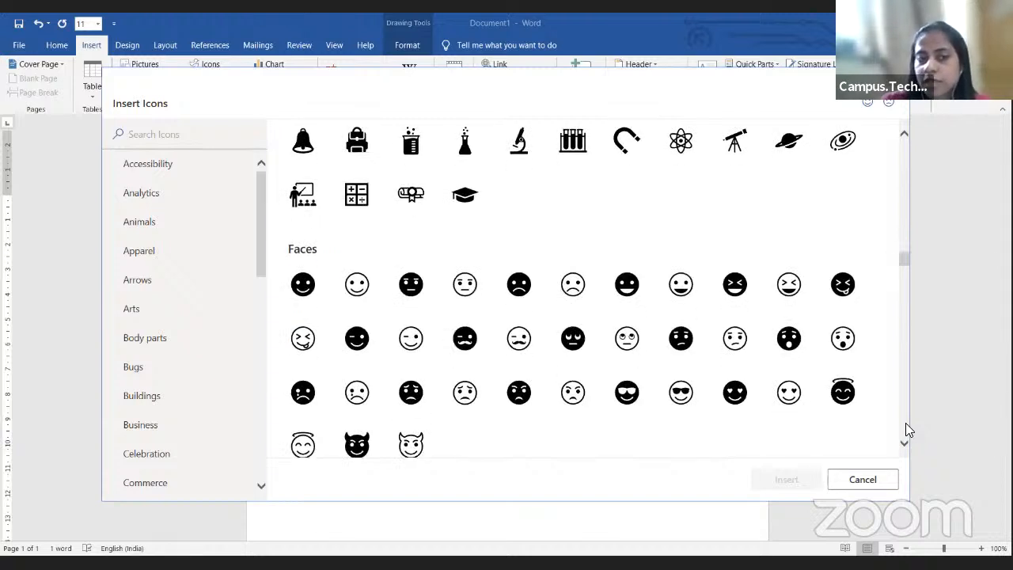
pyautogui.click(907, 429)
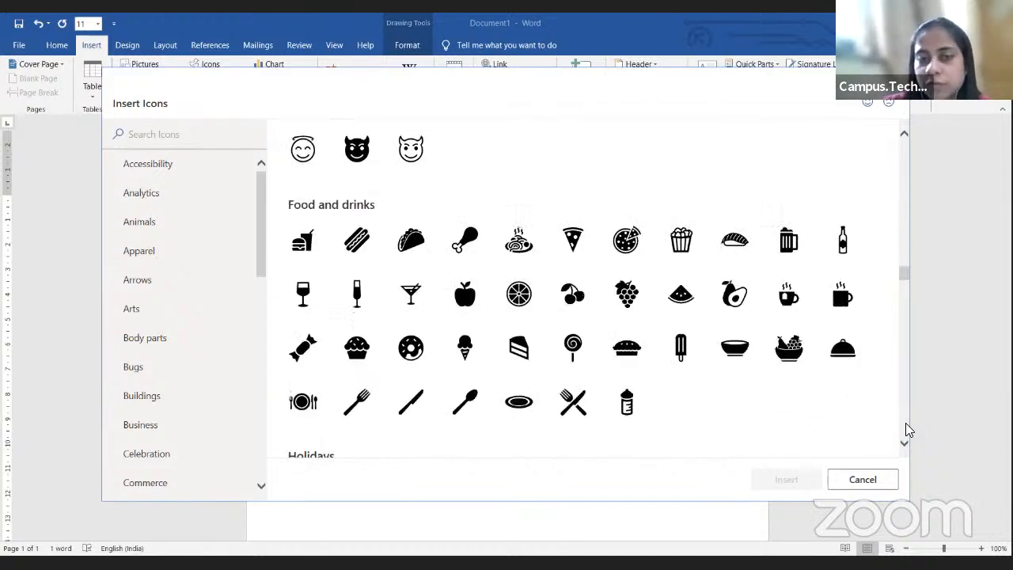
pyautogui.click(907, 430)
pyautogui.click(907, 429)
pyautogui.click(907, 429)
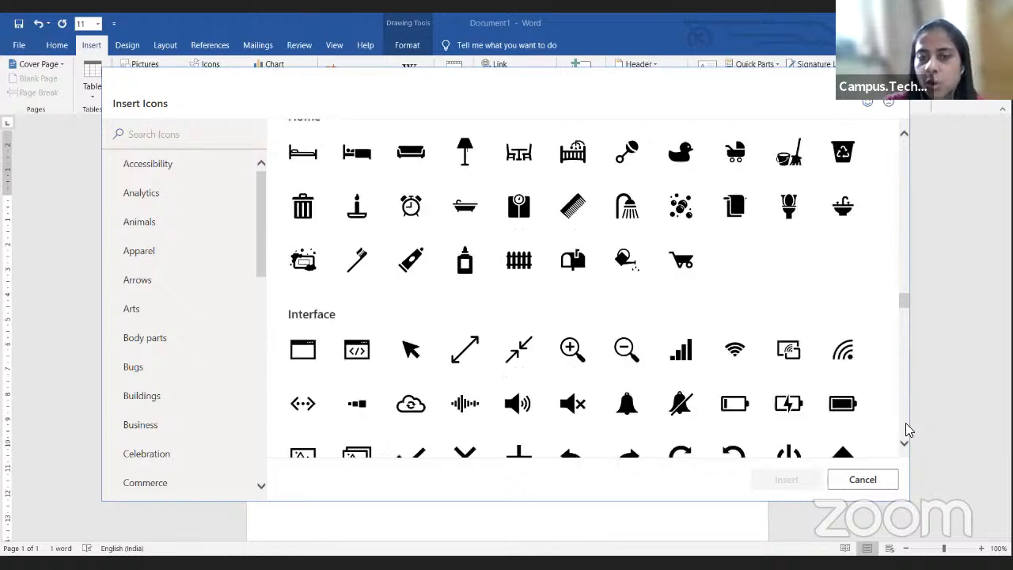
pyautogui.click(907, 430)
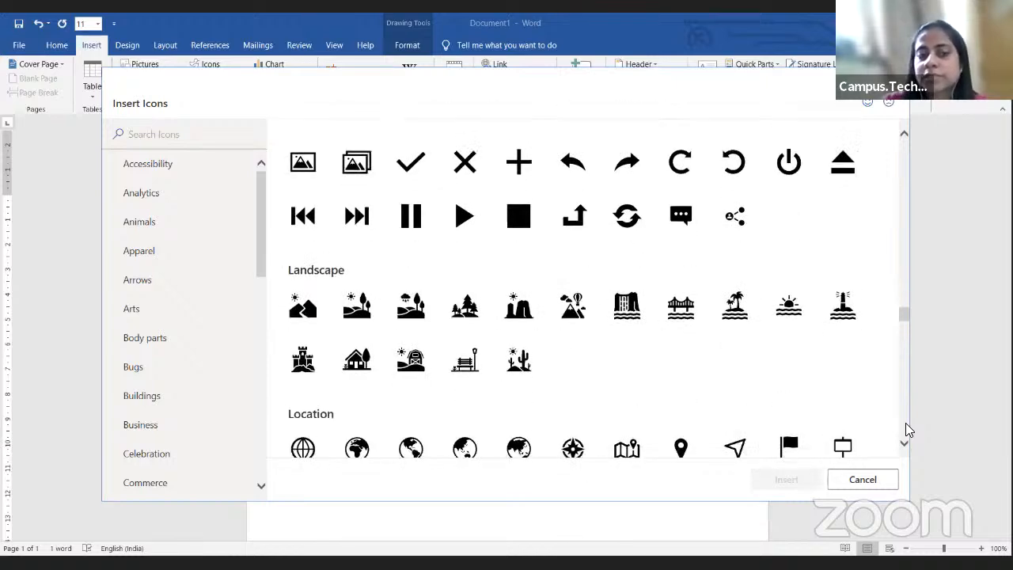
pyautogui.click(907, 430)
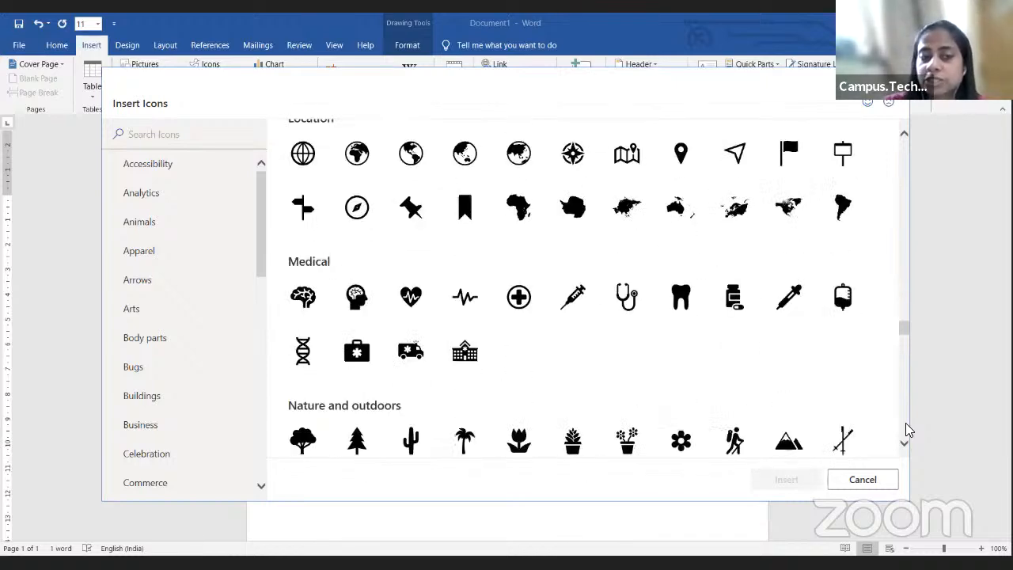
pyautogui.click(907, 430)
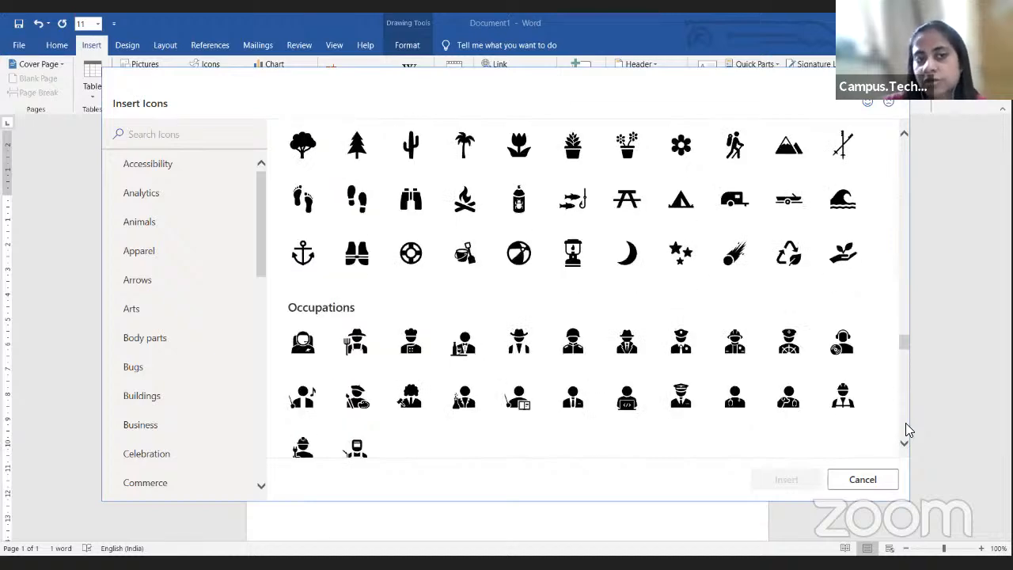
pyautogui.click(907, 429)
pyautogui.click(907, 430)
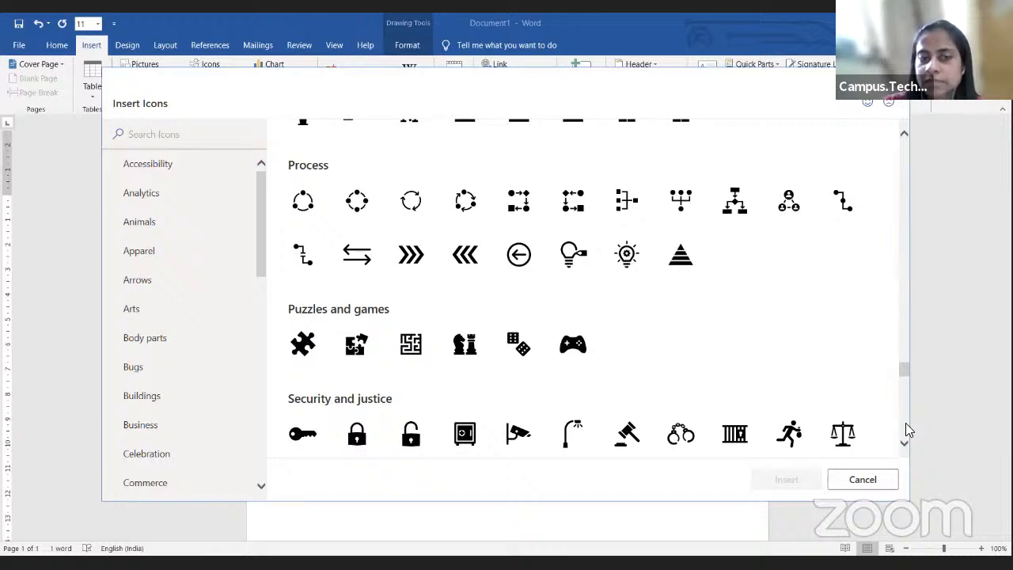
pyautogui.click(907, 430)
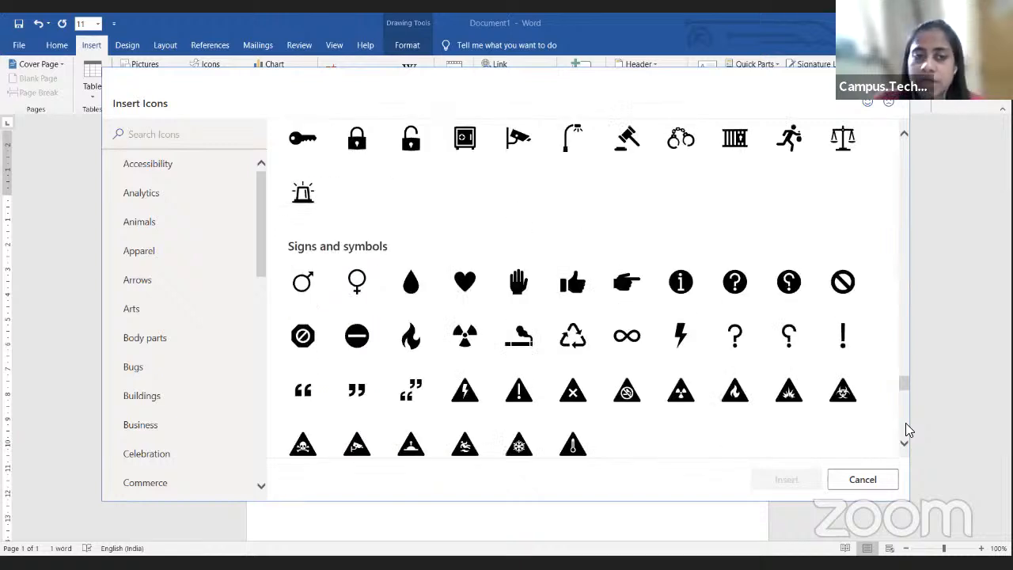
pyautogui.click(907, 430)
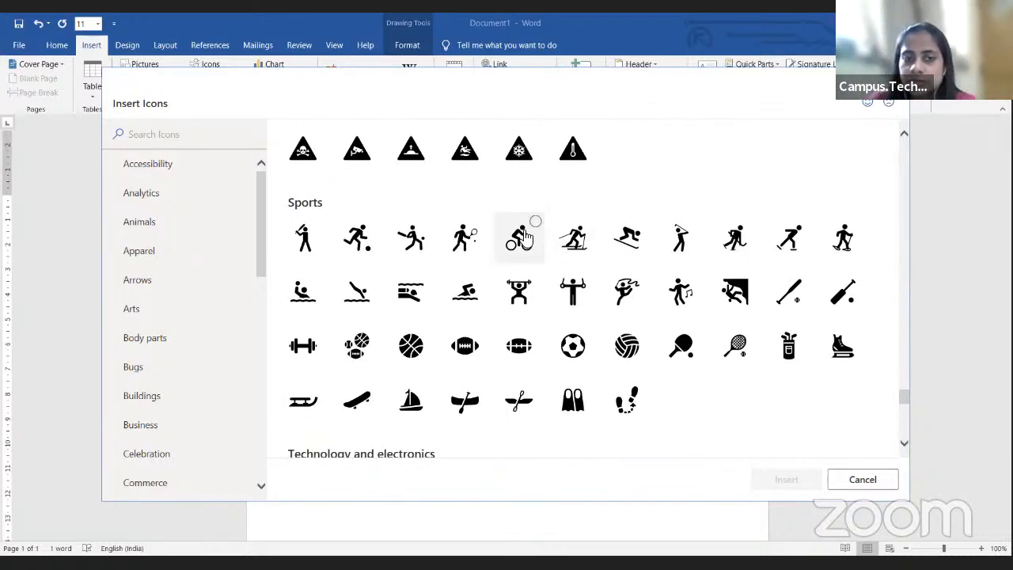
pyautogui.click(415, 242)
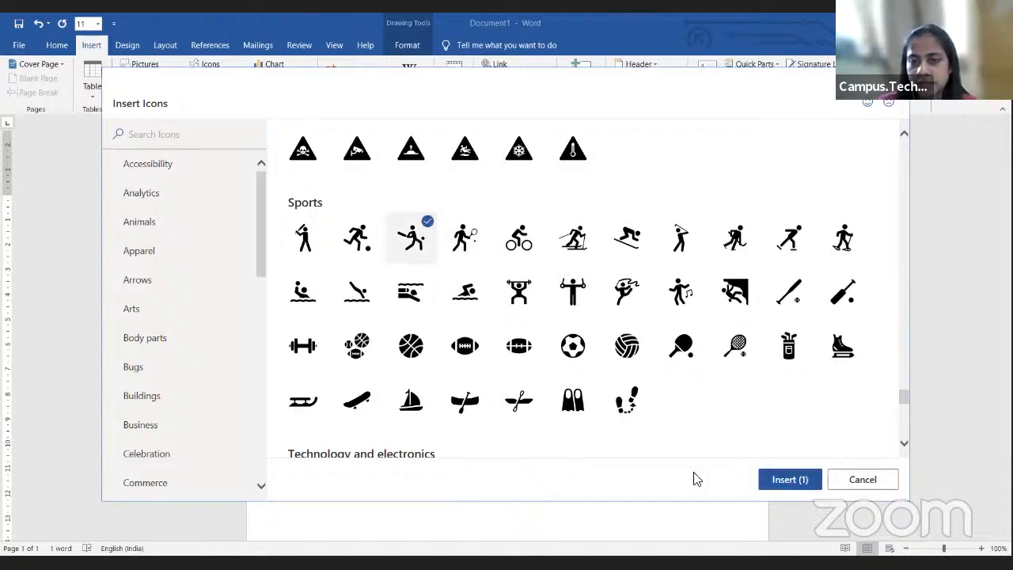
pyautogui.click(772, 481)
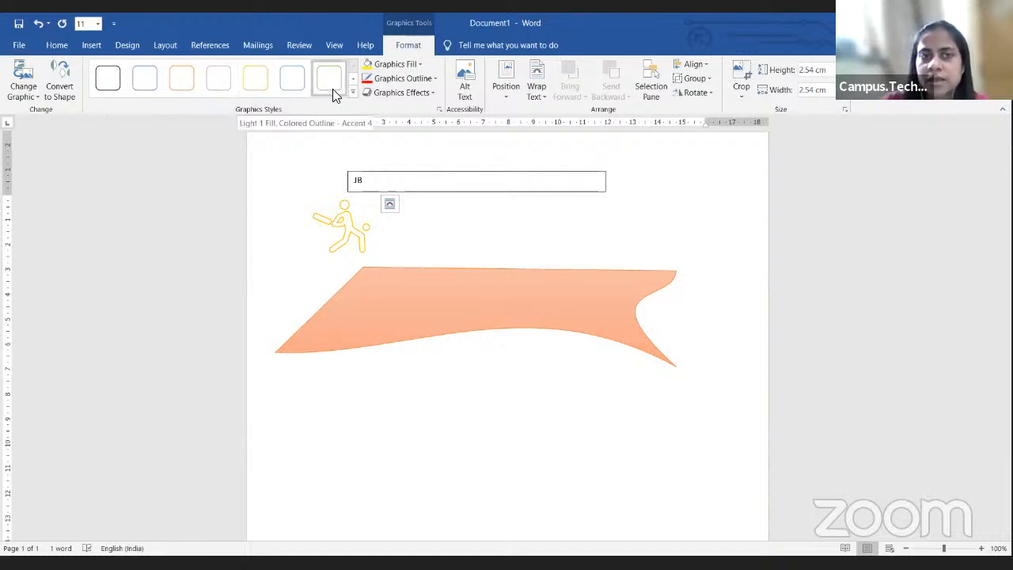
# Step: Try the orange outline preset on the batsman icon and replace it with the light blue outline preset
pyautogui.click(353, 93)
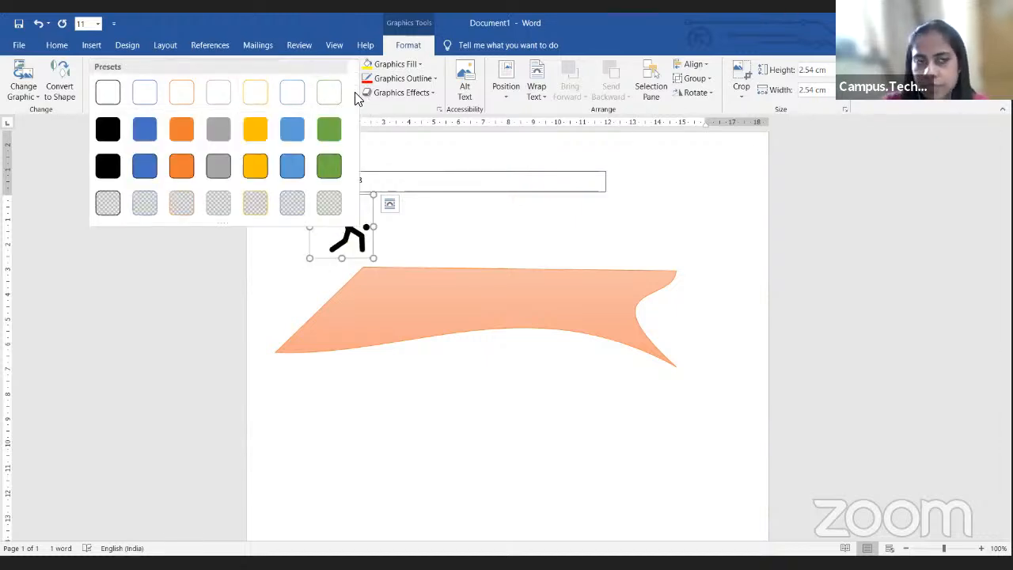
pyautogui.click(181, 92)
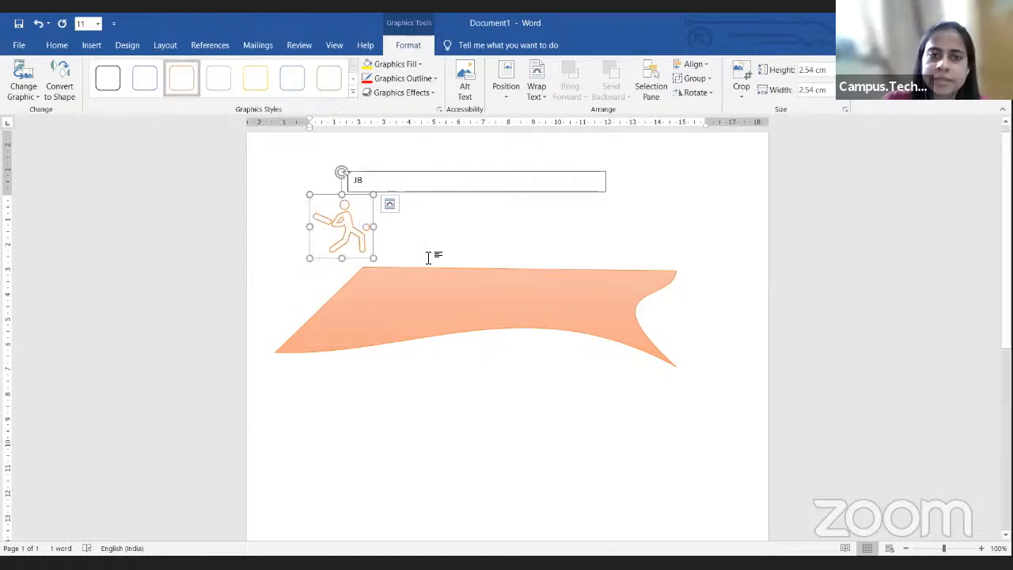
pyautogui.click(430, 258)
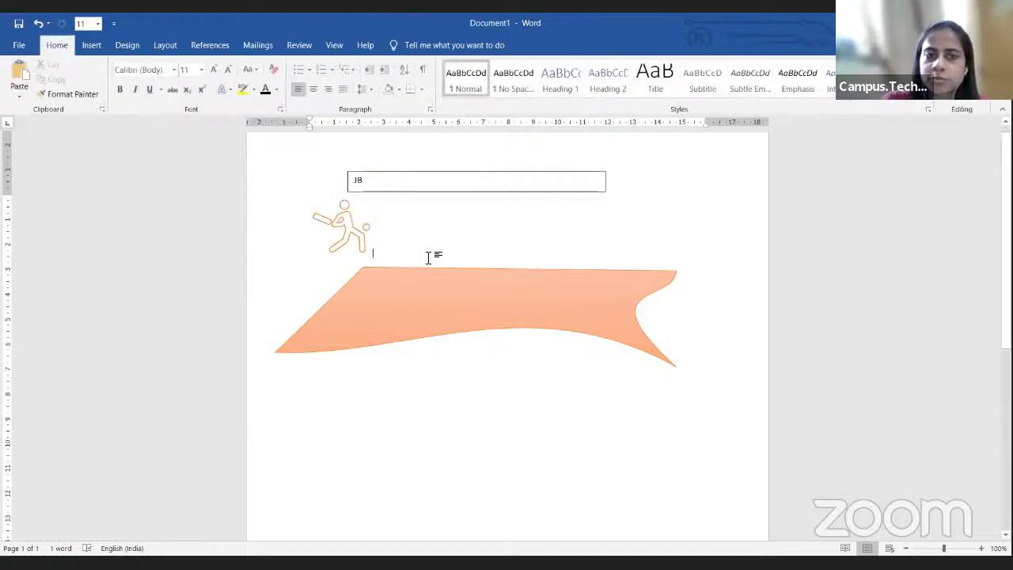
pyautogui.click(354, 230)
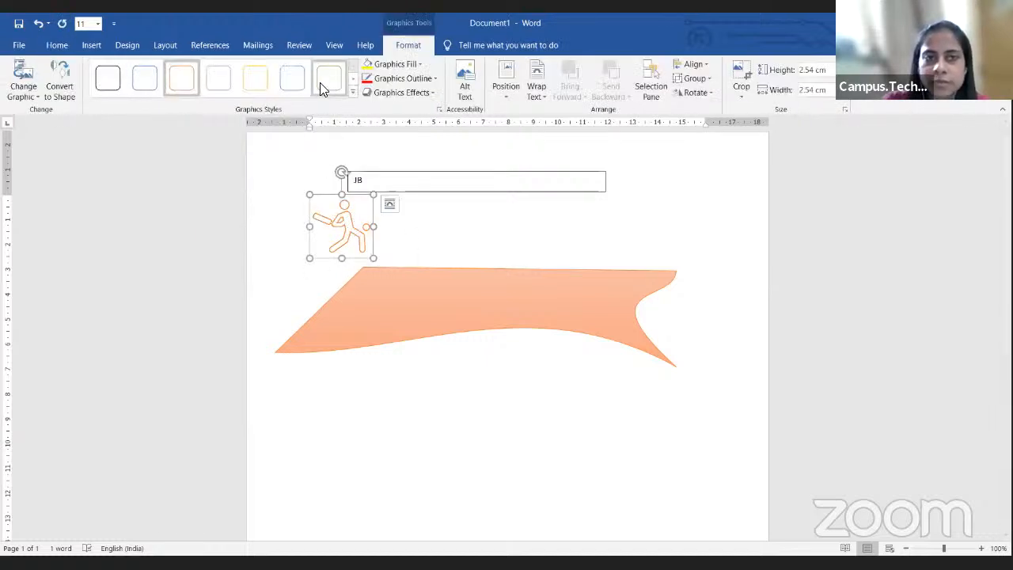
pyautogui.click(292, 80)
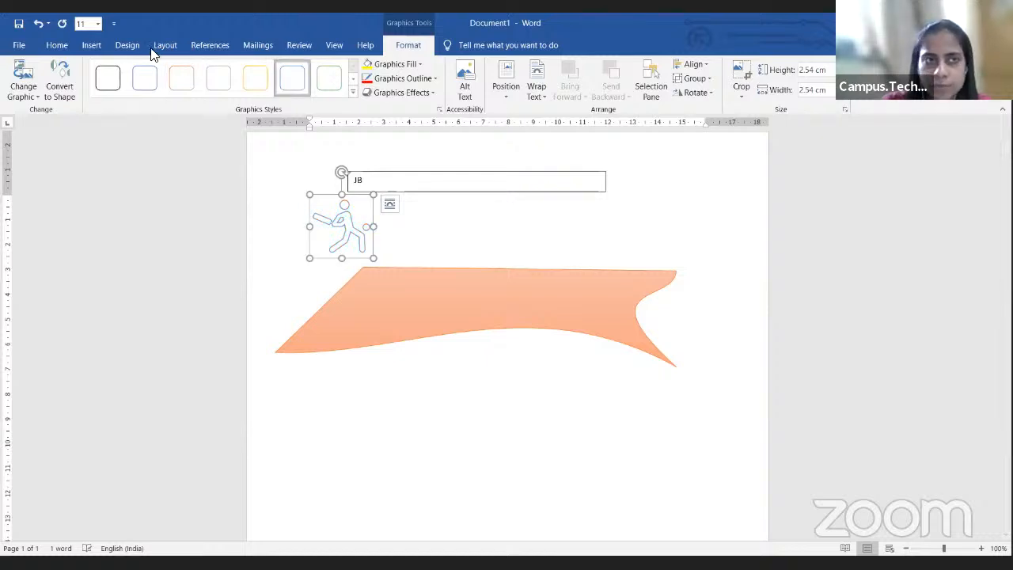
pyautogui.click(99, 49)
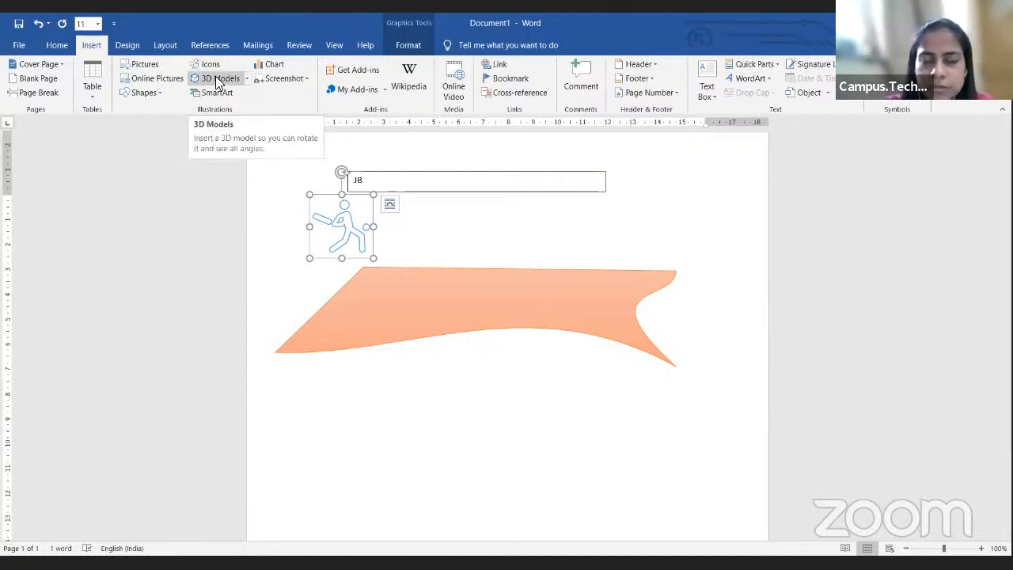
pyautogui.click(247, 76)
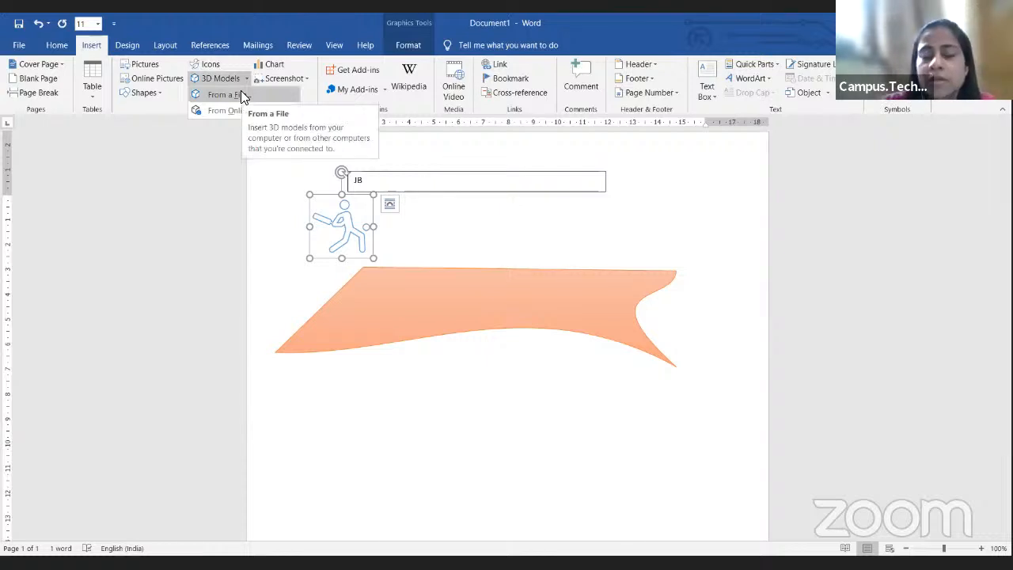
pyautogui.click(240, 94)
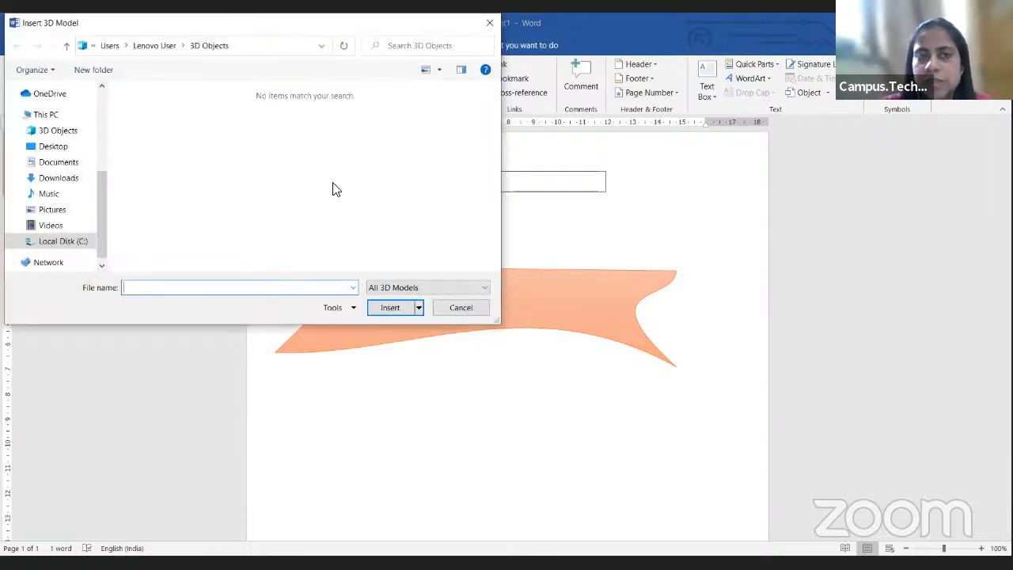
pyautogui.press('Escape')
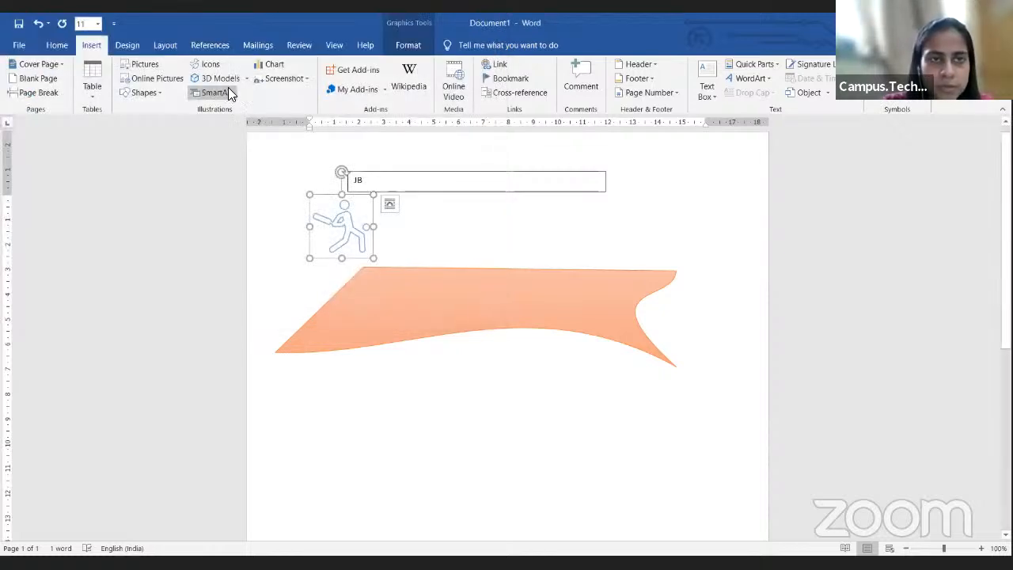
# Step: Insert the winking emoji with its tongue out from the Emoji category of the online 3D models
pyautogui.click(221, 79)
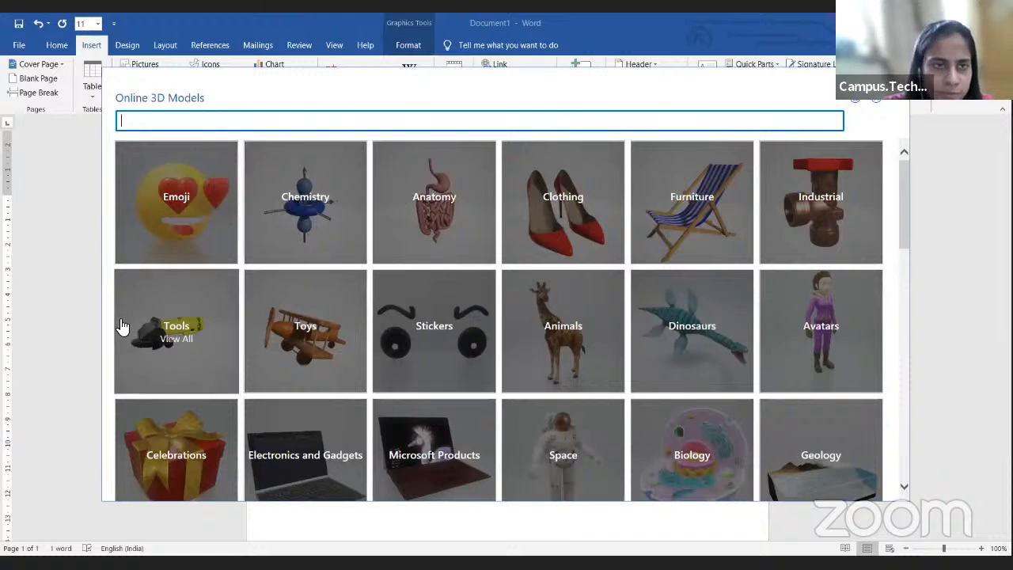
pyautogui.click(161, 252)
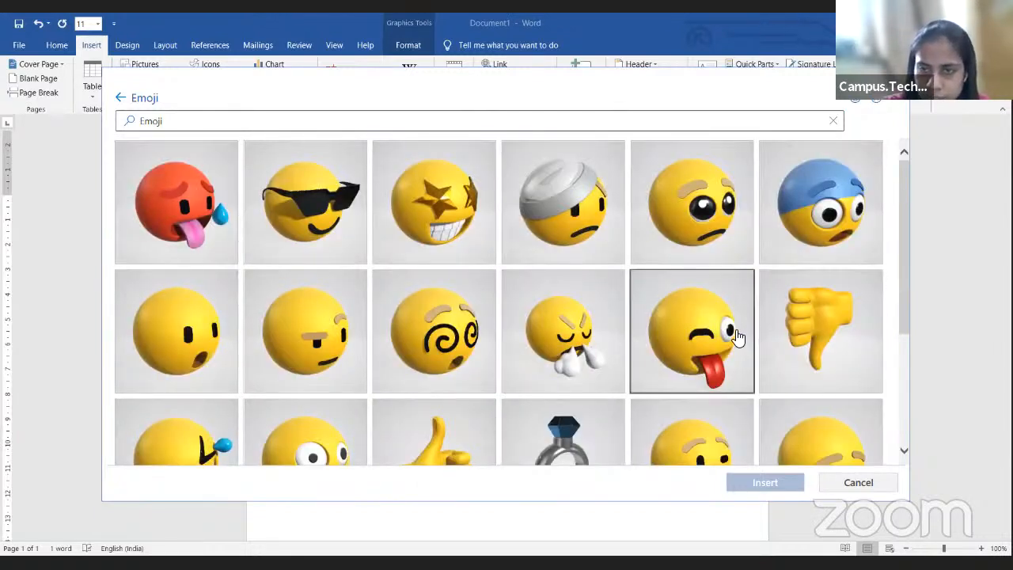
pyautogui.click(709, 340)
pyautogui.click(756, 484)
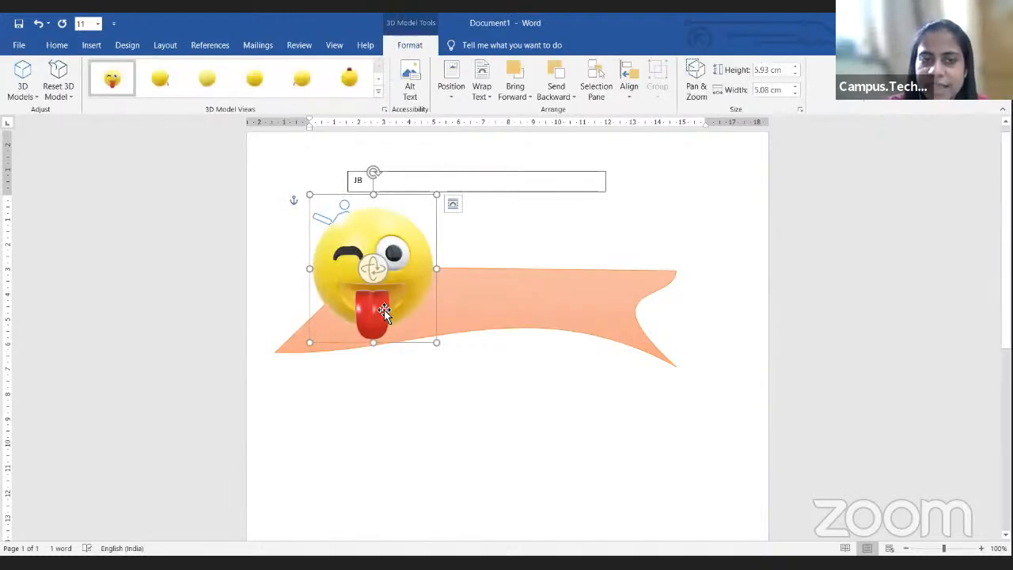
# Step: Move the emoji model below the left part of the orange shape and apply the front view with its face tilted upward
pyautogui.moveTo(384, 310); pyautogui.dragTo(498, 498)
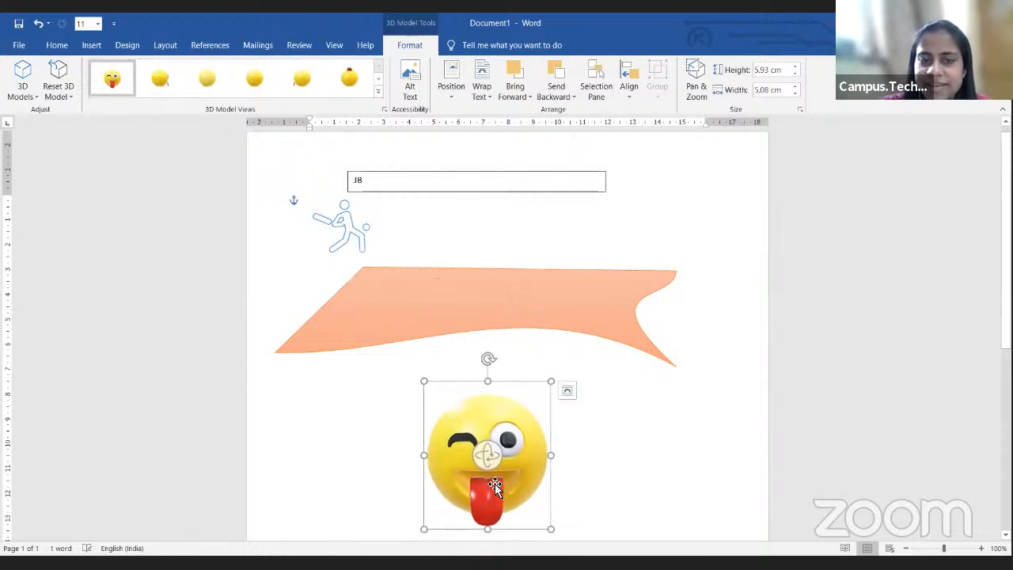
pyautogui.moveTo(494, 459); pyautogui.dragTo(394, 445)
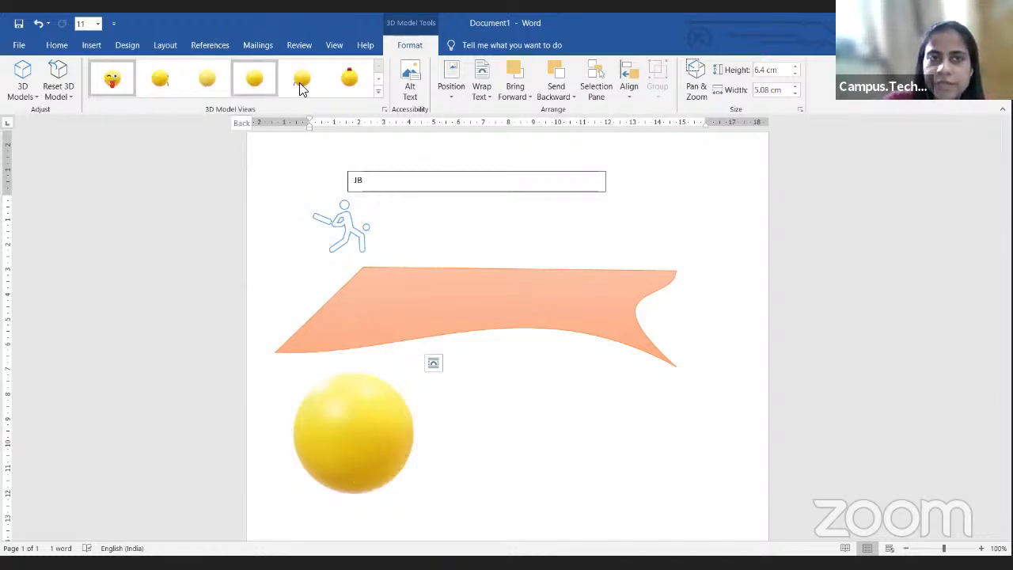
pyautogui.click(378, 93)
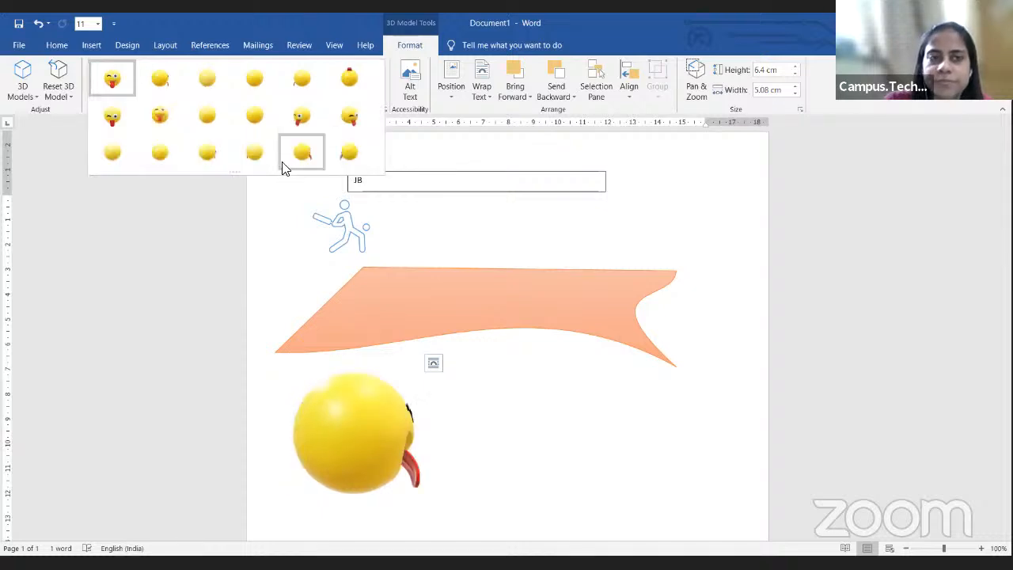
pyautogui.click(157, 117)
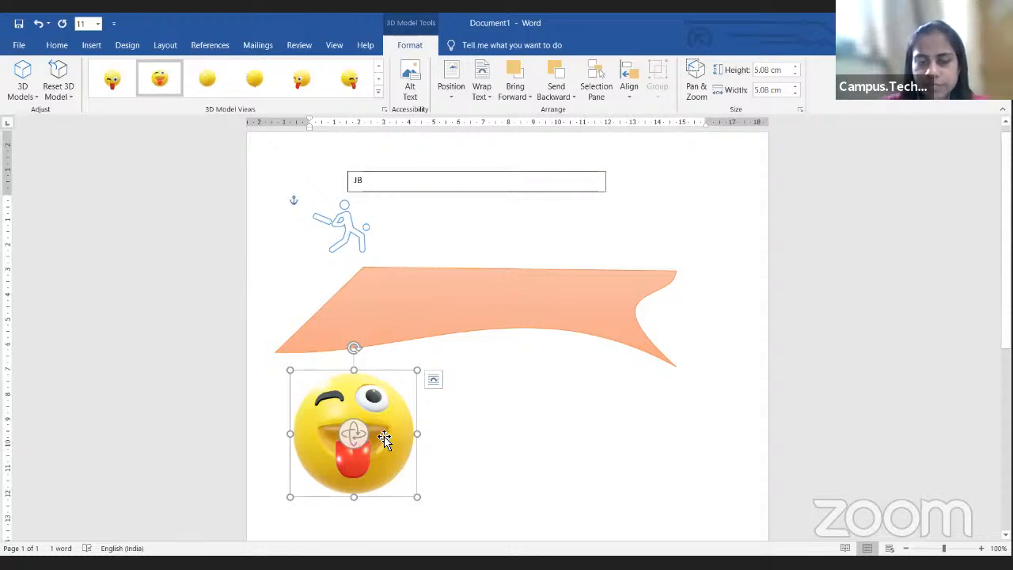
# Step: Delete everything on the page, including the text box, batsman icon, orange shape and emoji model
pyautogui.click(97, 49)
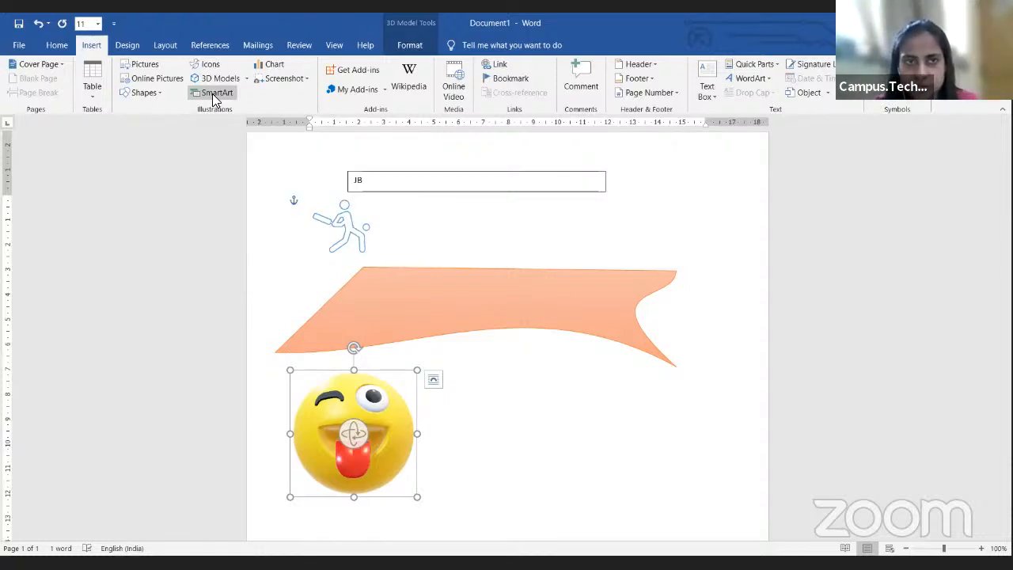
pyautogui.click(215, 96)
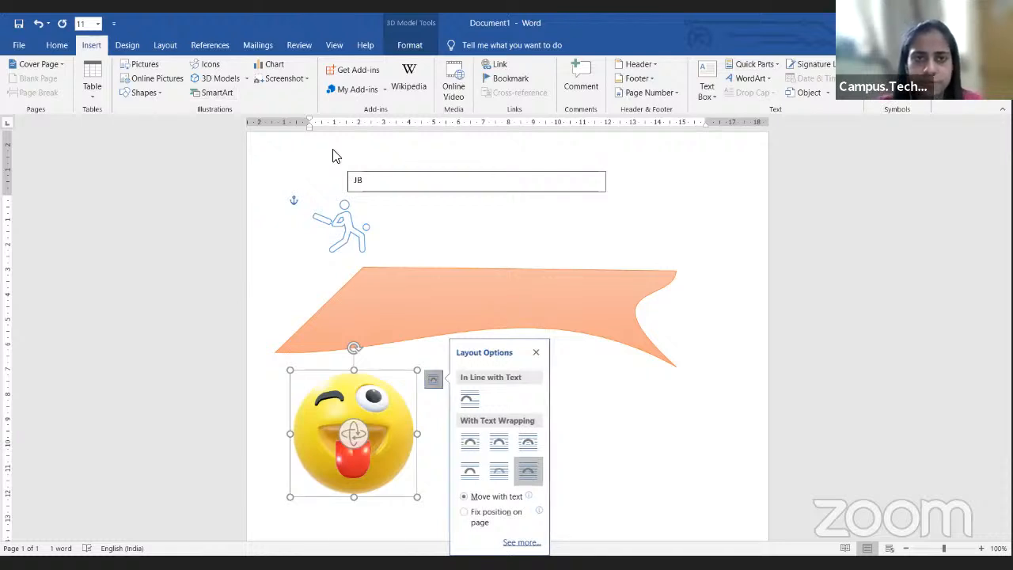
pyautogui.click(309, 159)
pyautogui.click(311, 163)
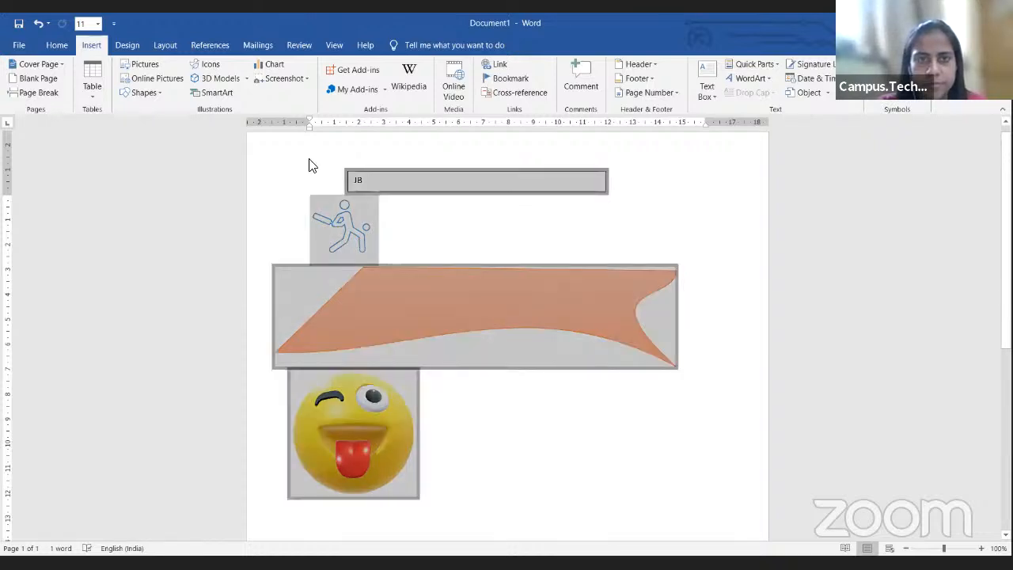
pyautogui.hotkey('ctrl', 'a')
pyautogui.press('Delete')
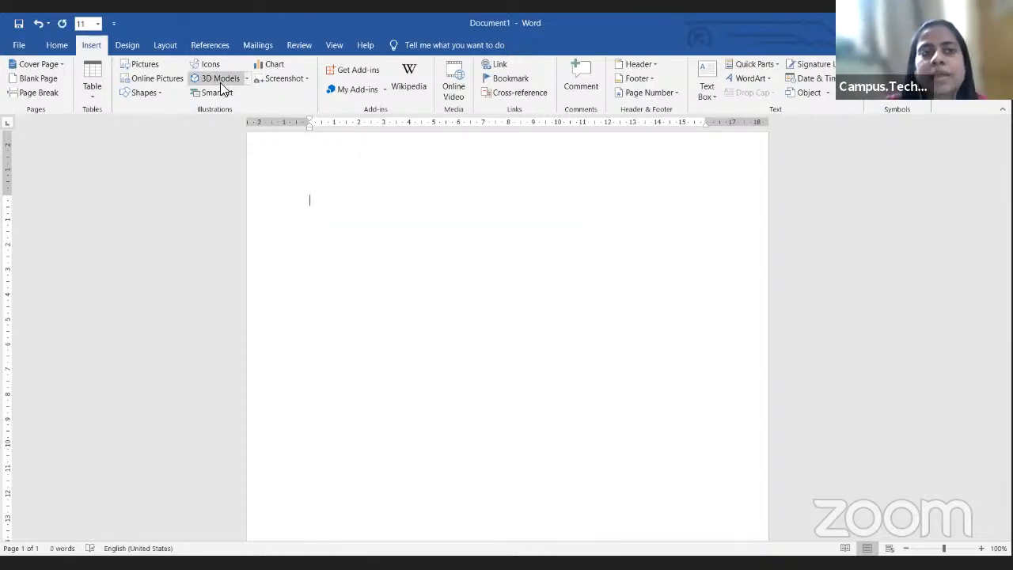
# Step: Examine the SmartArt layouts category by category, from List and Process through Cycle, Hierarchy, Relationship, Matrix and Pyramid to Picture
pyautogui.click(217, 92)
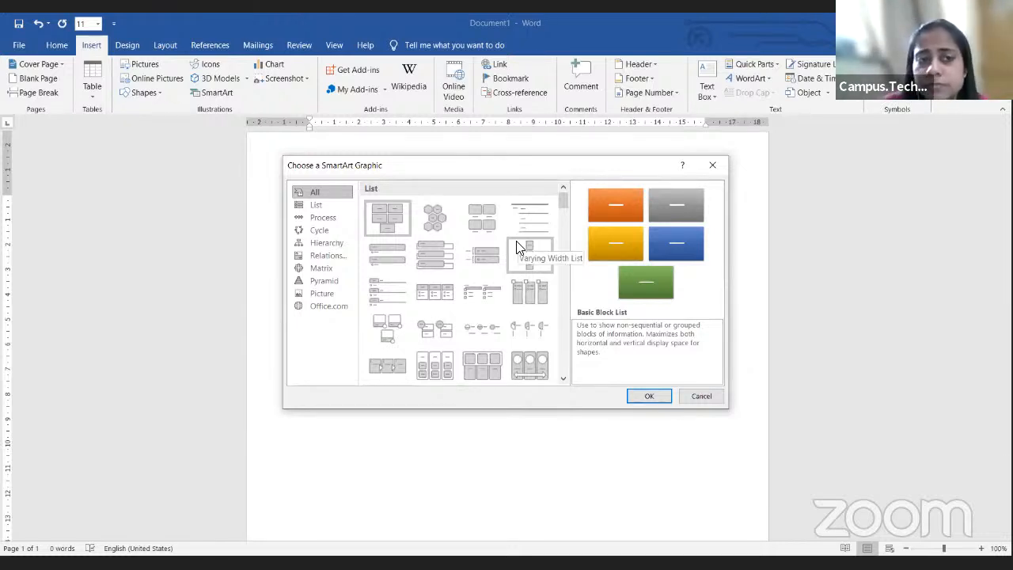
pyautogui.click(318, 206)
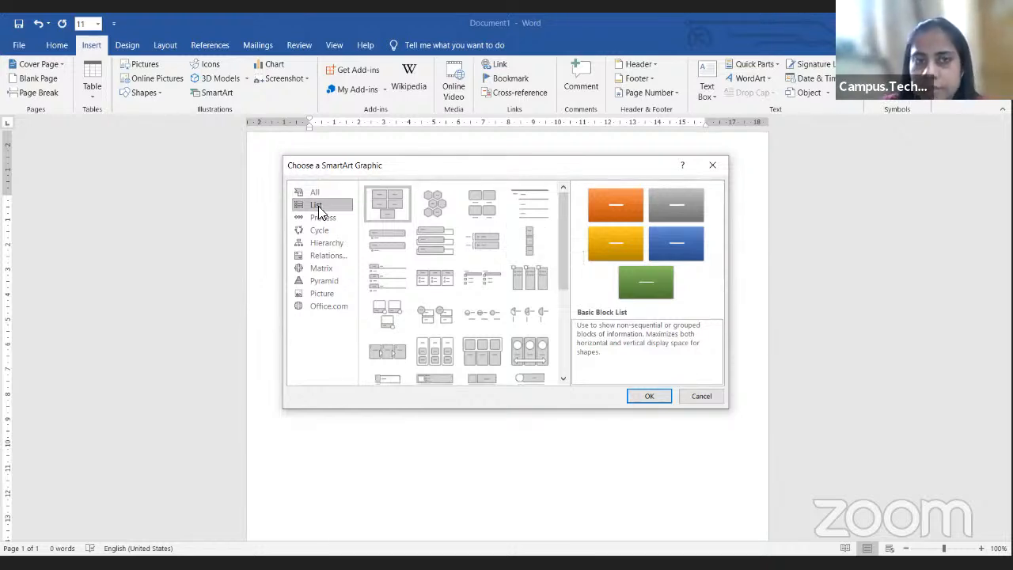
pyautogui.click(320, 219)
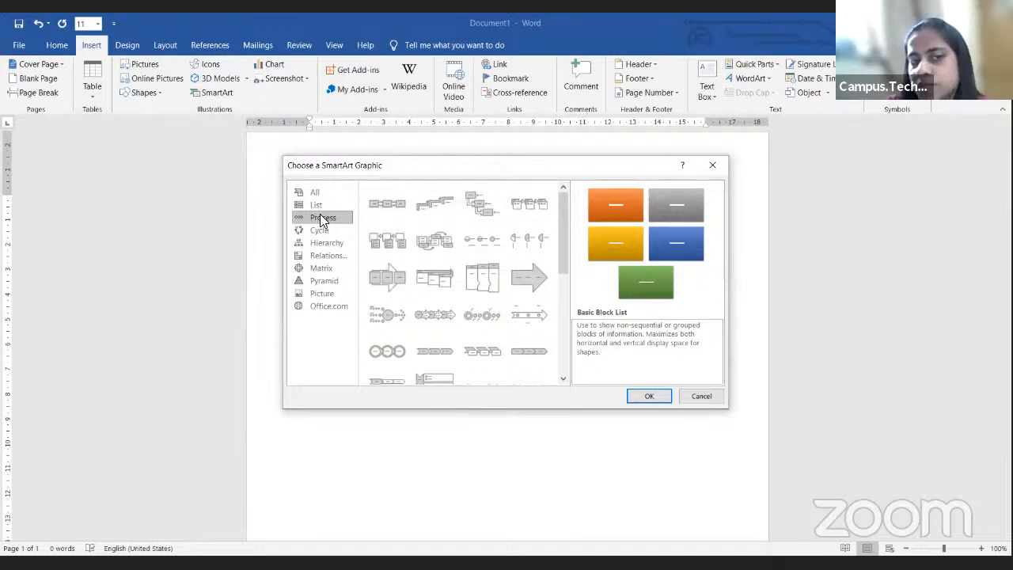
pyautogui.click(320, 230)
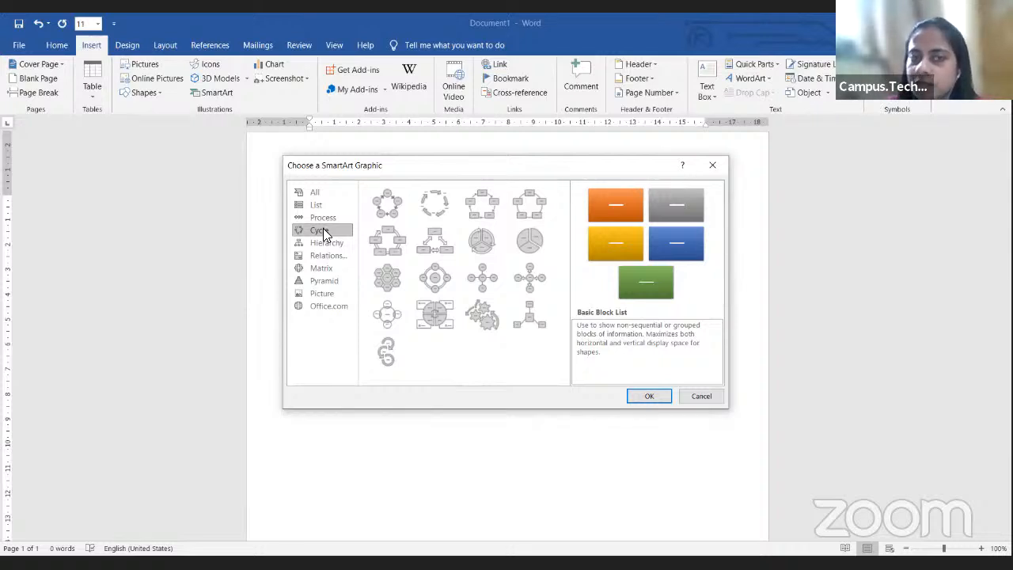
pyautogui.click(331, 243)
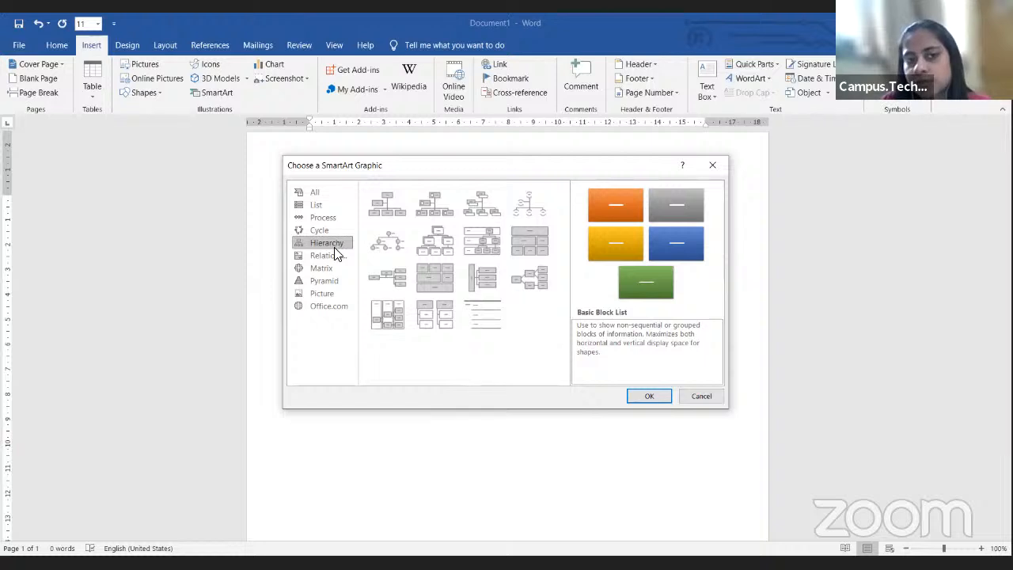
pyautogui.click(335, 255)
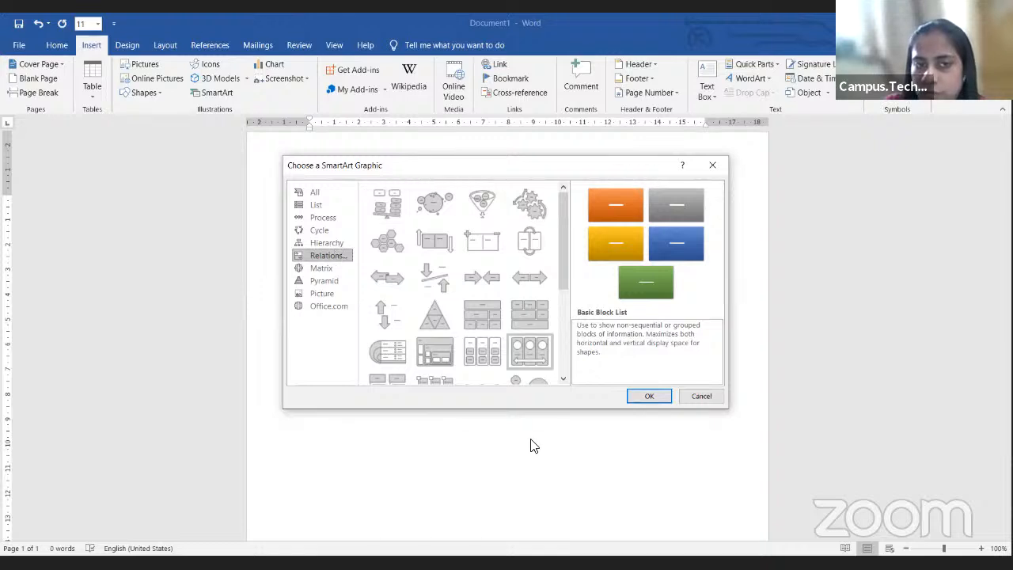
pyautogui.click(338, 274)
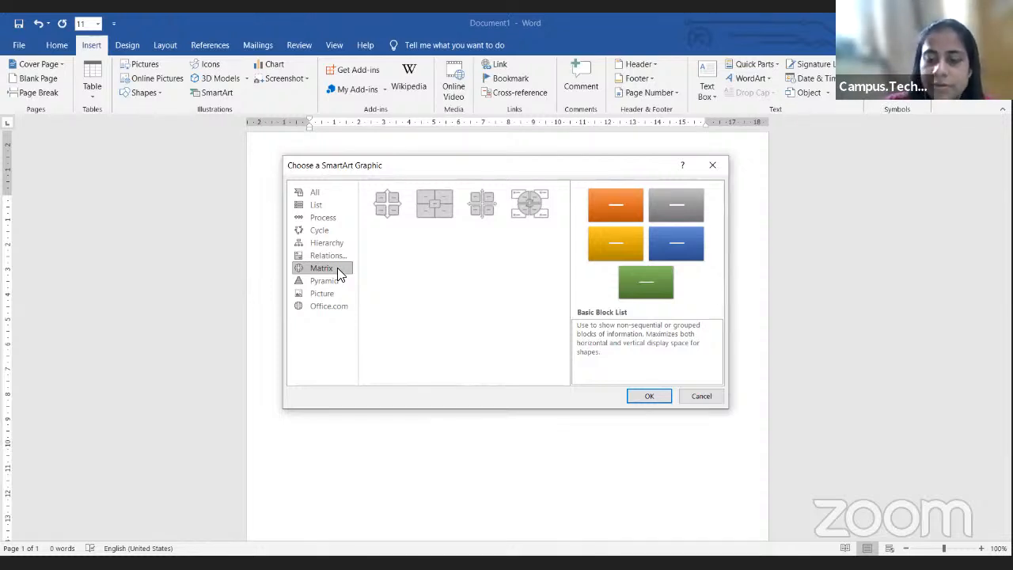
pyautogui.click(309, 282)
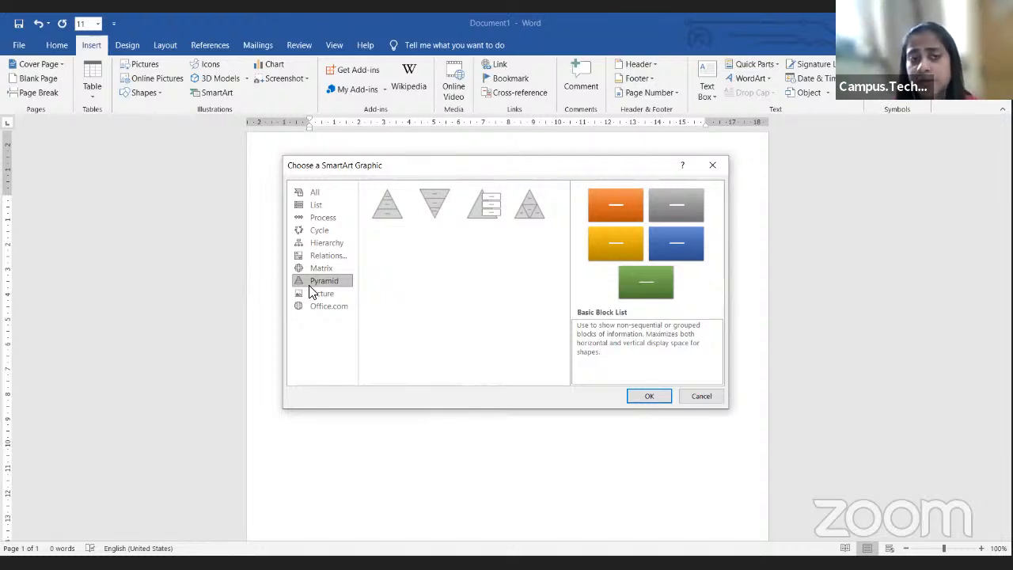
pyautogui.click(312, 294)
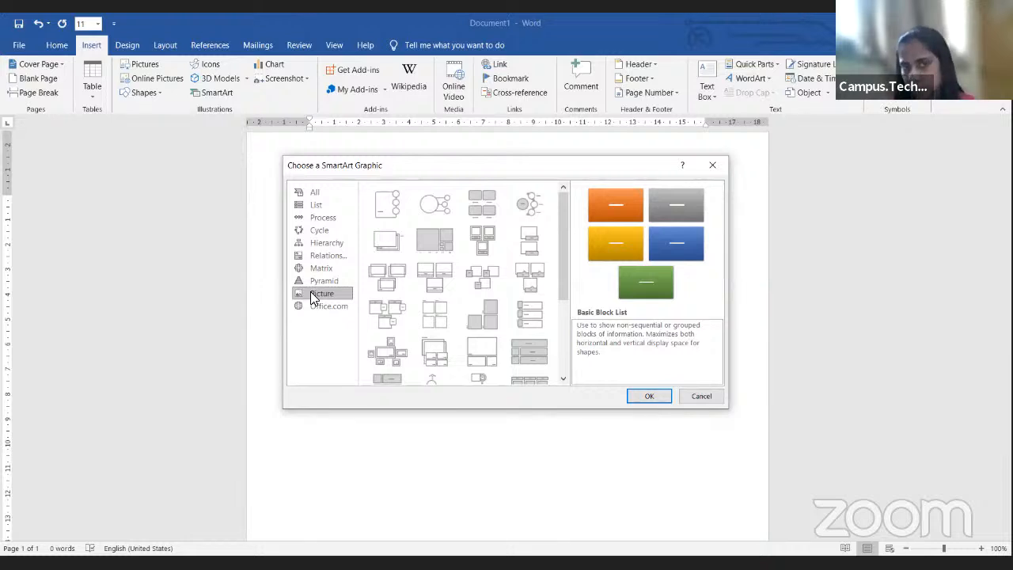
# Step: Insert the Tabbed Arc SmartArt graphic from the Office.com category
pyautogui.click(312, 304)
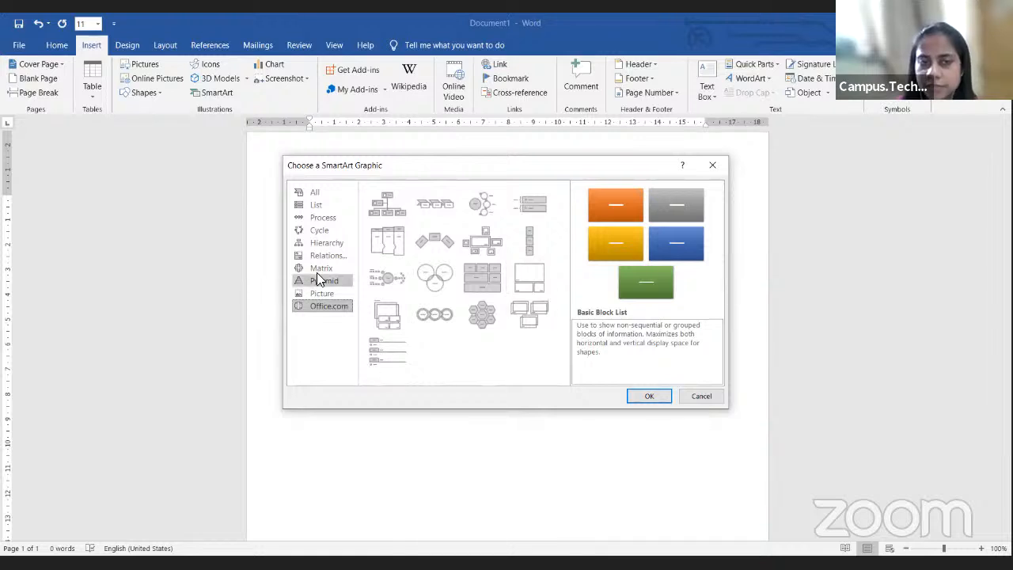
pyautogui.click(433, 250)
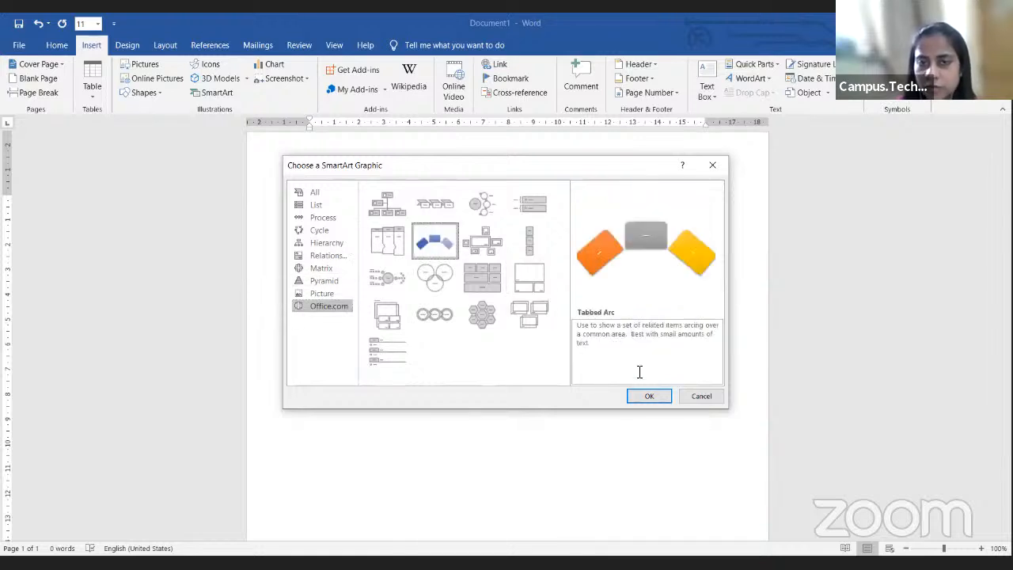
pyautogui.click(643, 395)
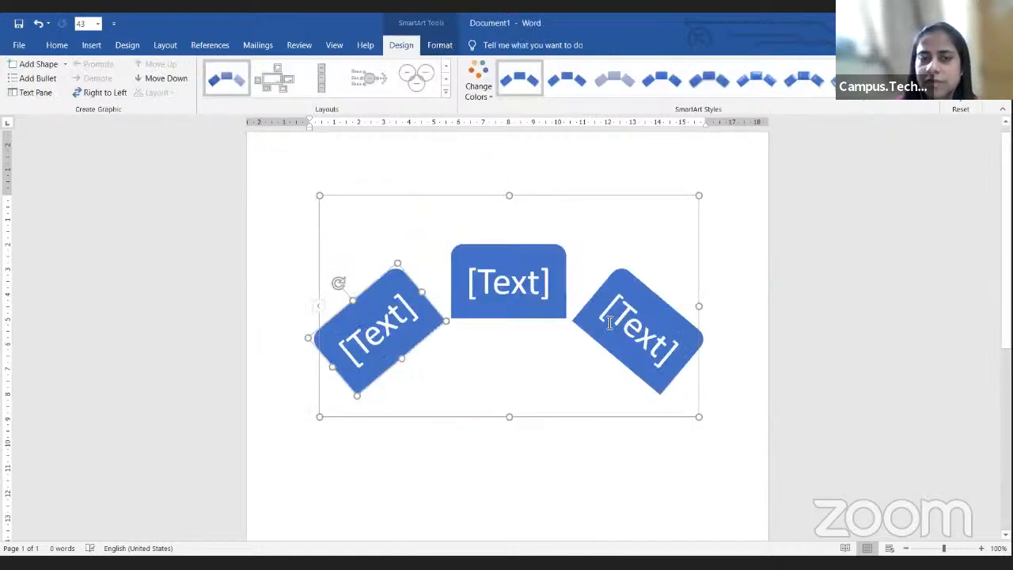
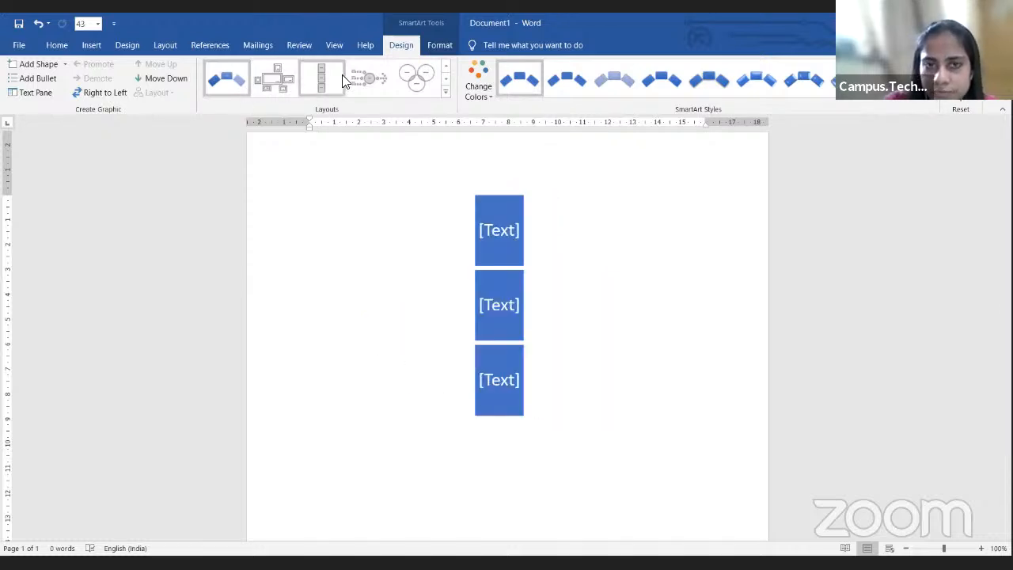
# Step: Change the SmartArt layout to three overlapping circles and apply a glossy 3-D style with dark outlines
pyautogui.click(402, 80)
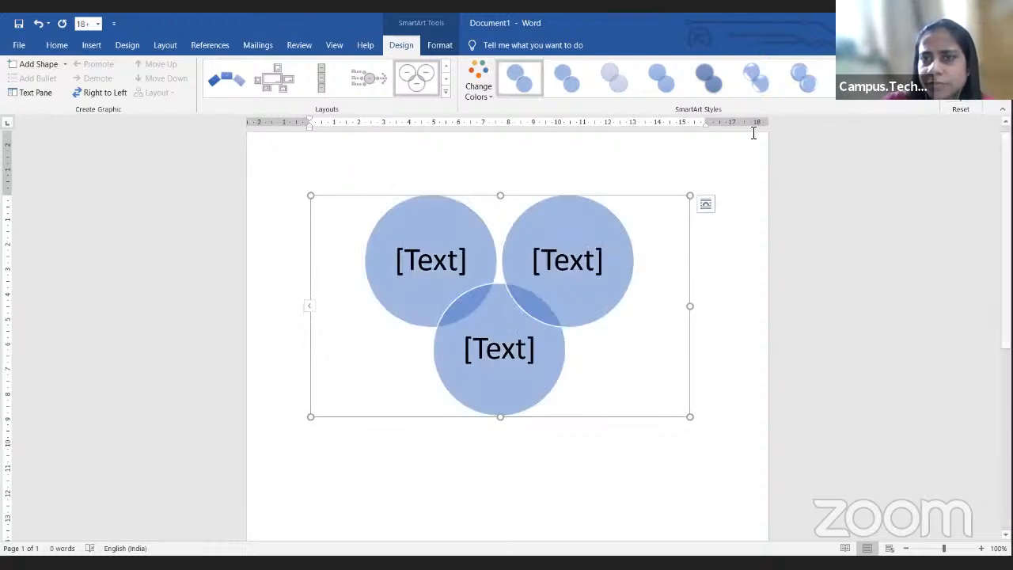
pyautogui.click(851, 78)
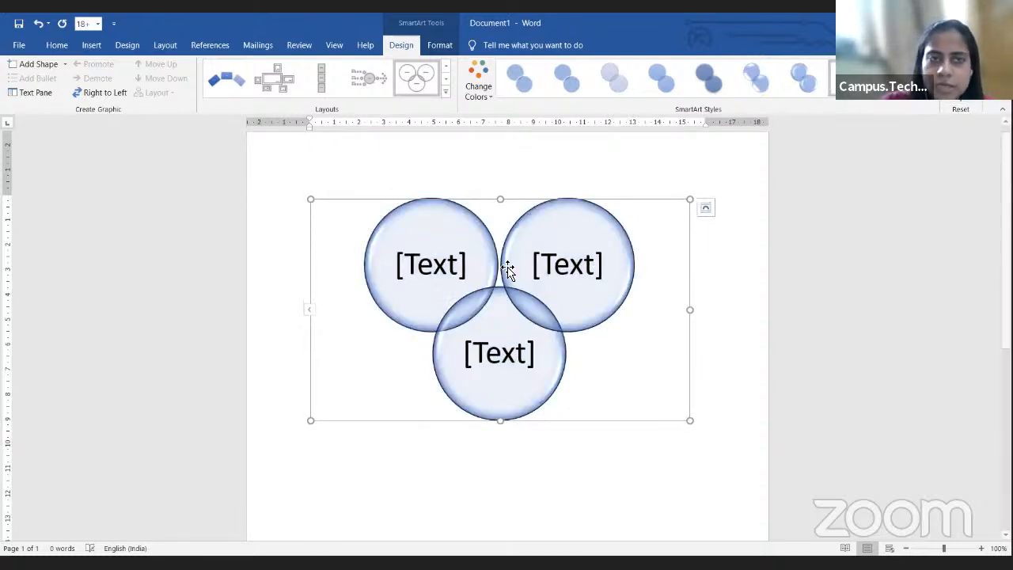
# Step: Set the text fill of the whole SmartArt graphic to standard yellow
pyautogui.click(436, 46)
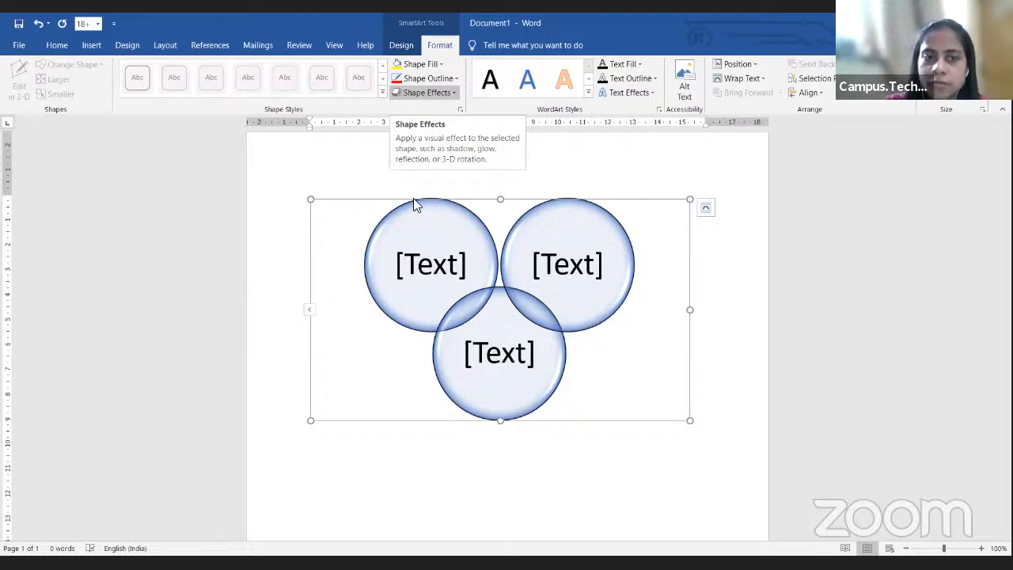
pyautogui.click(418, 267)
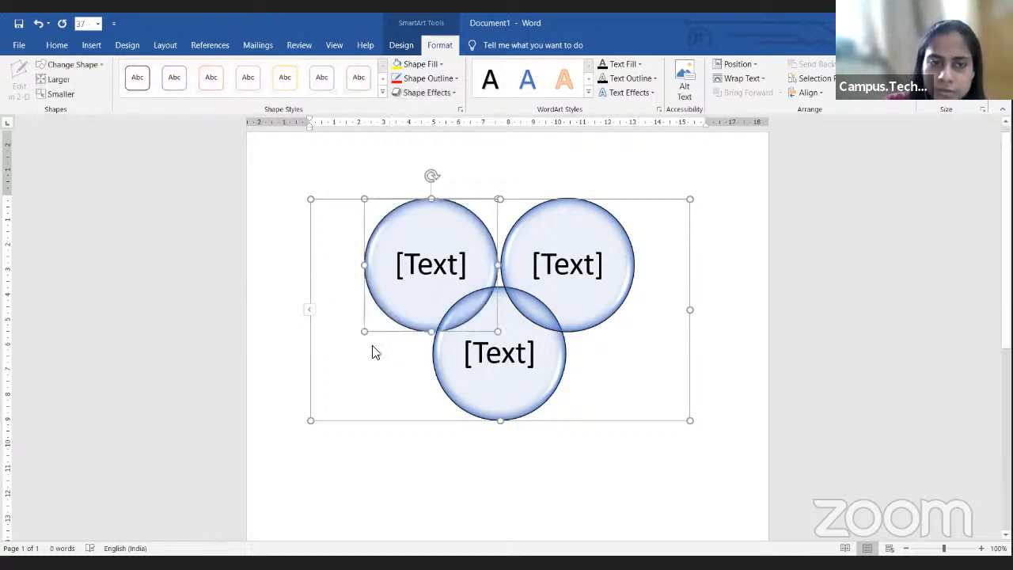
pyautogui.click(373, 405)
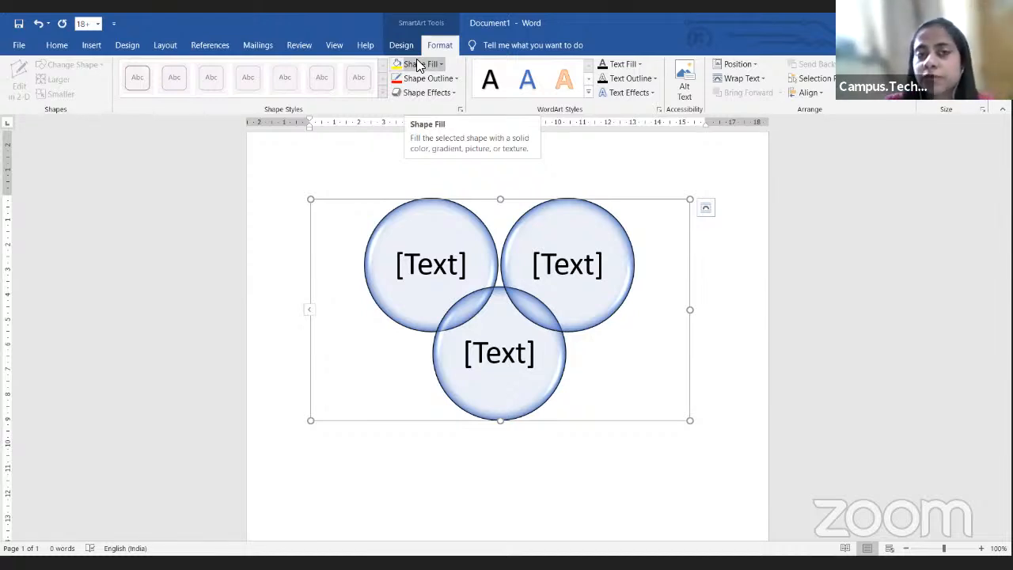
pyautogui.click(614, 68)
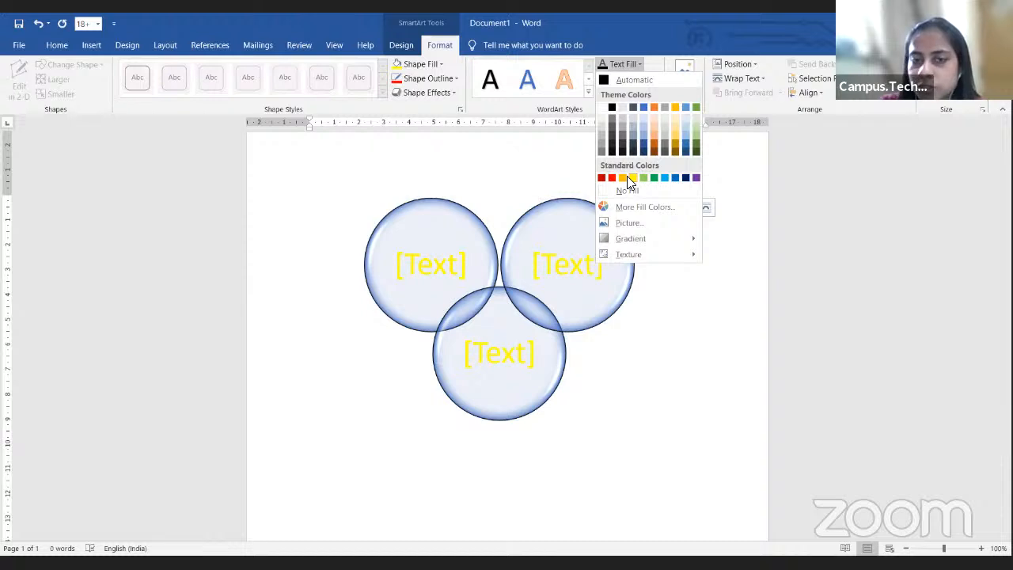
pyautogui.click(632, 176)
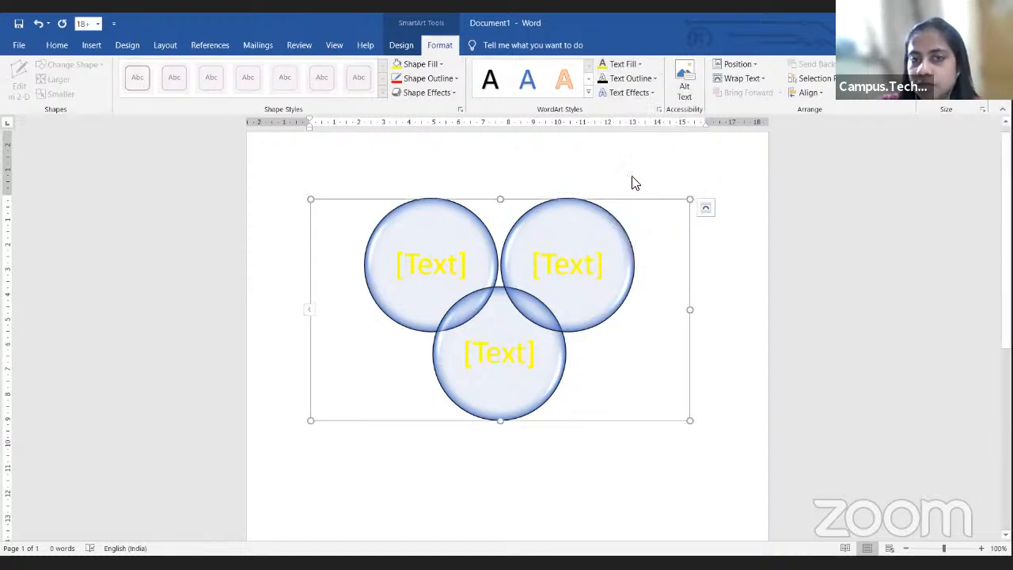
# Step: Try a black text outline on the SmartArt, preview 3-D rotation text effects, and undo the outline
pyautogui.click(623, 82)
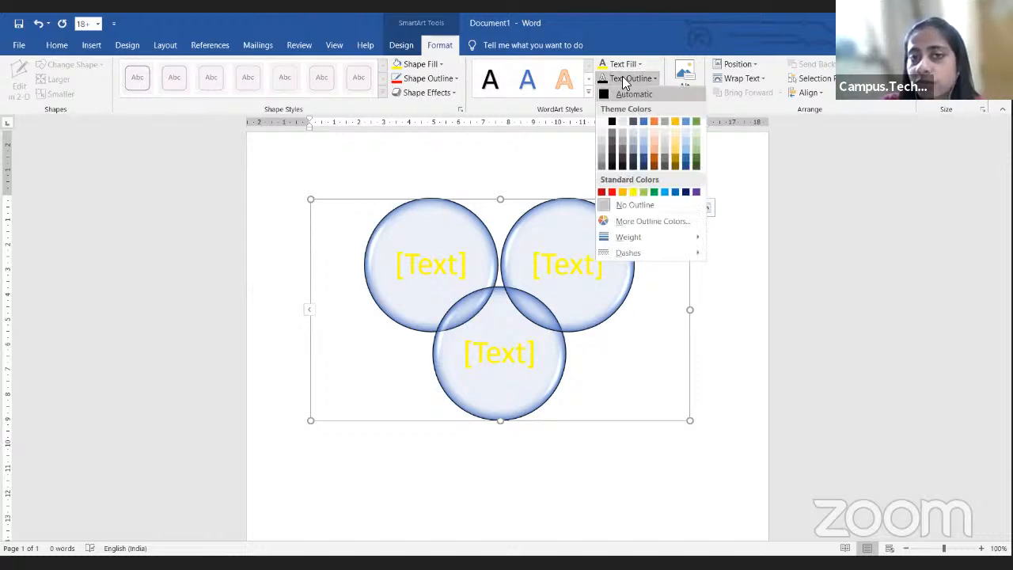
pyautogui.click(611, 124)
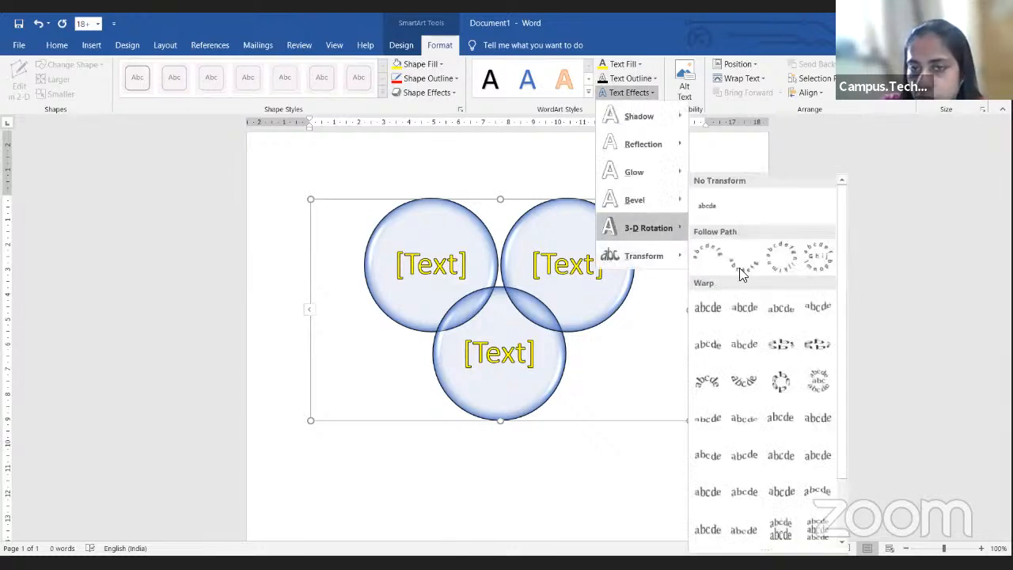
pyautogui.moveTo(676, 229)
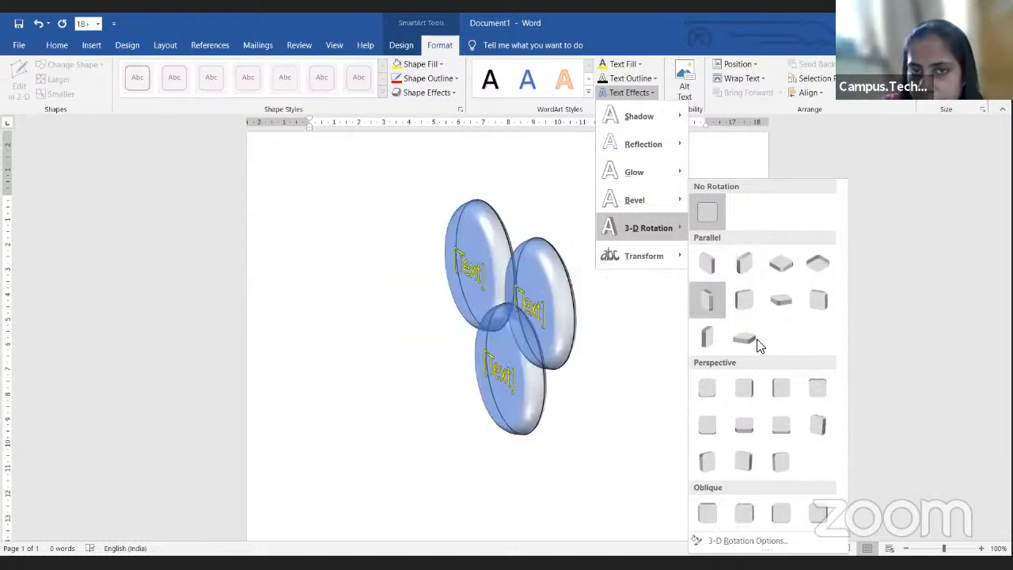
pyautogui.click(565, 265)
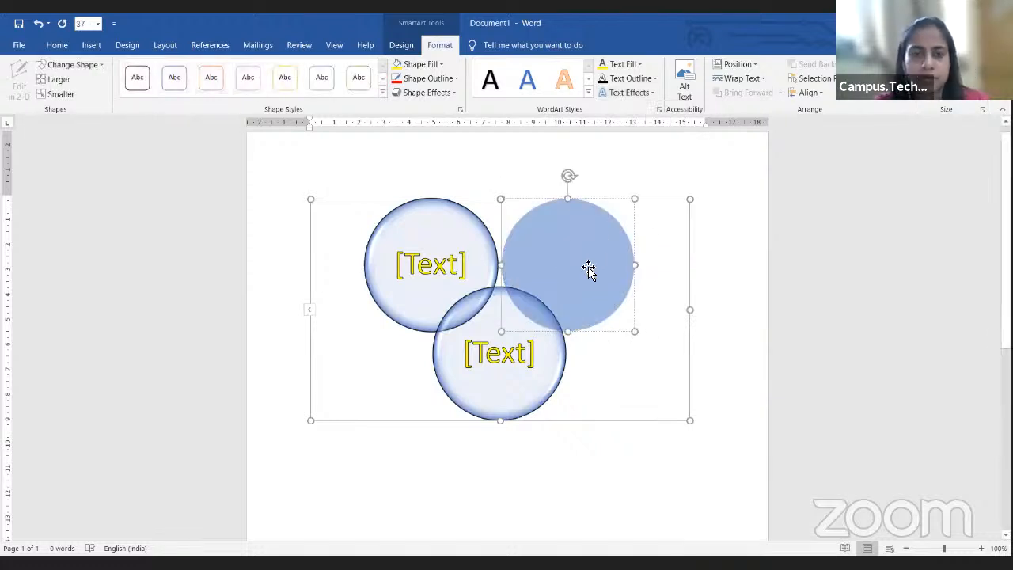
pyautogui.hotkey('ctrl', 'z')
# Step: Try a tilted parallel 3-D rotation text effect on the SmartArt graphic and undo it
pyautogui.click(658, 92)
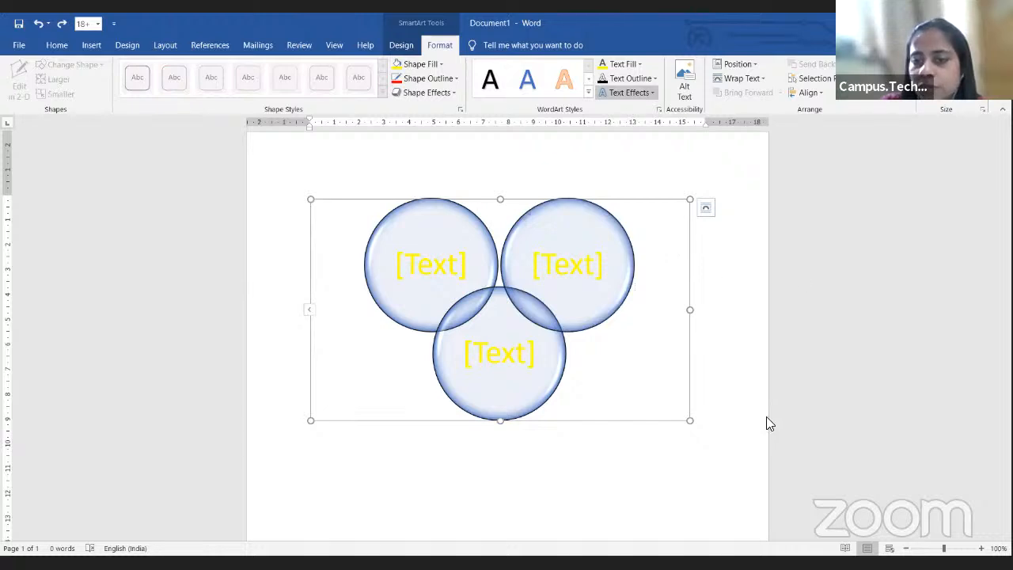
pyautogui.moveTo(672, 237)
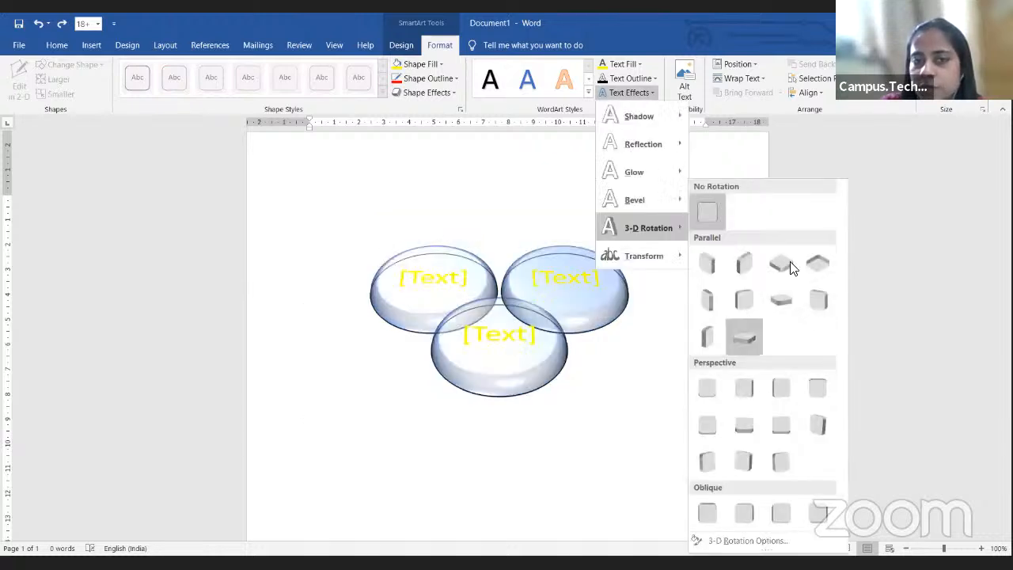
pyautogui.click(709, 348)
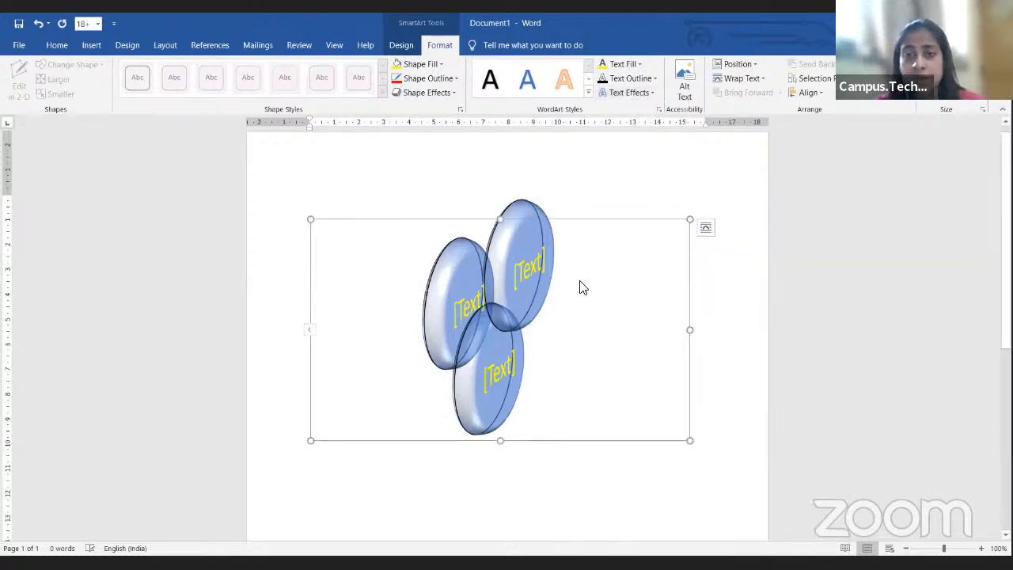
pyautogui.hotkey('ctrl', 'z')
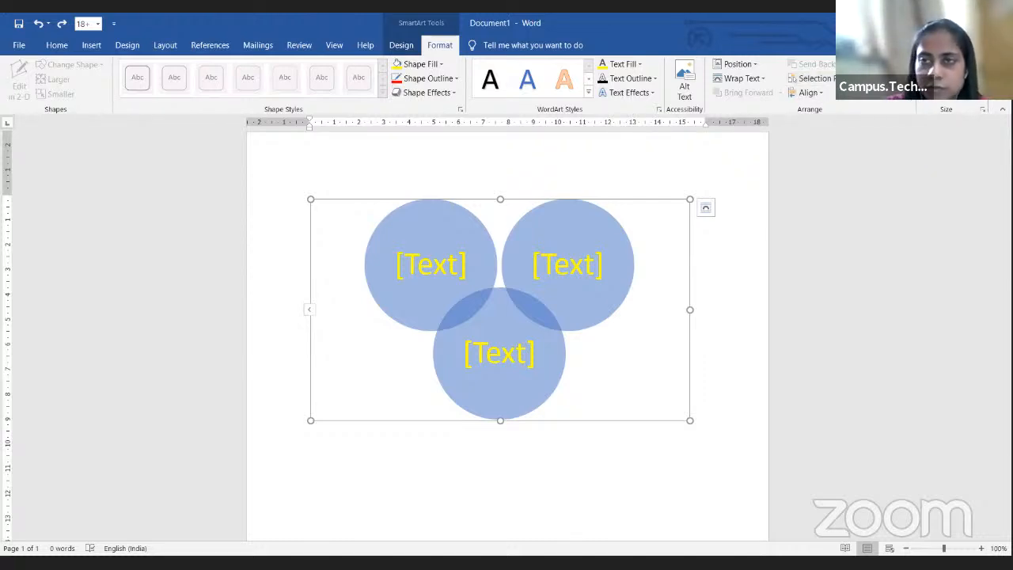
pyautogui.click(871, 92)
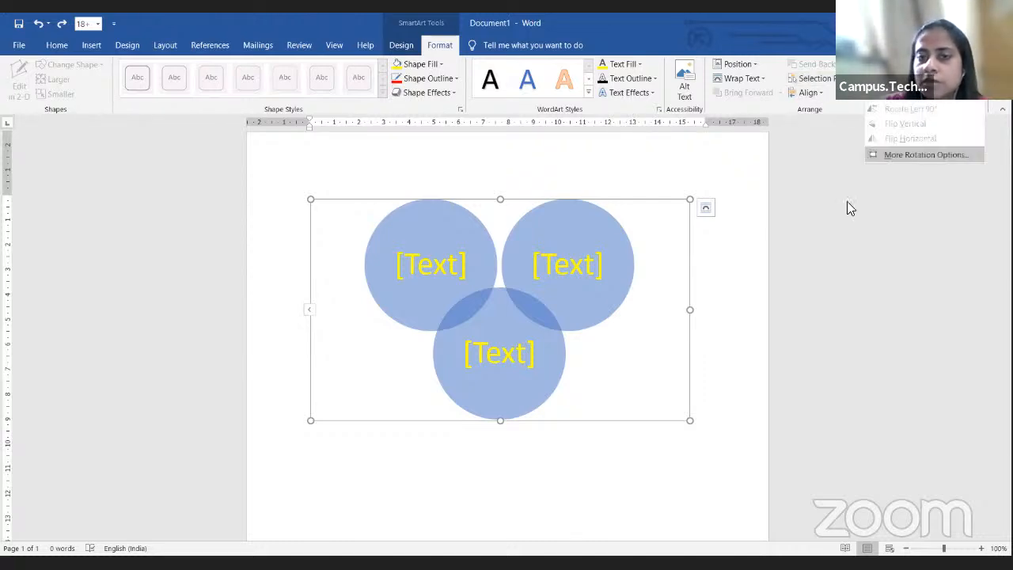
pyautogui.click(690, 279)
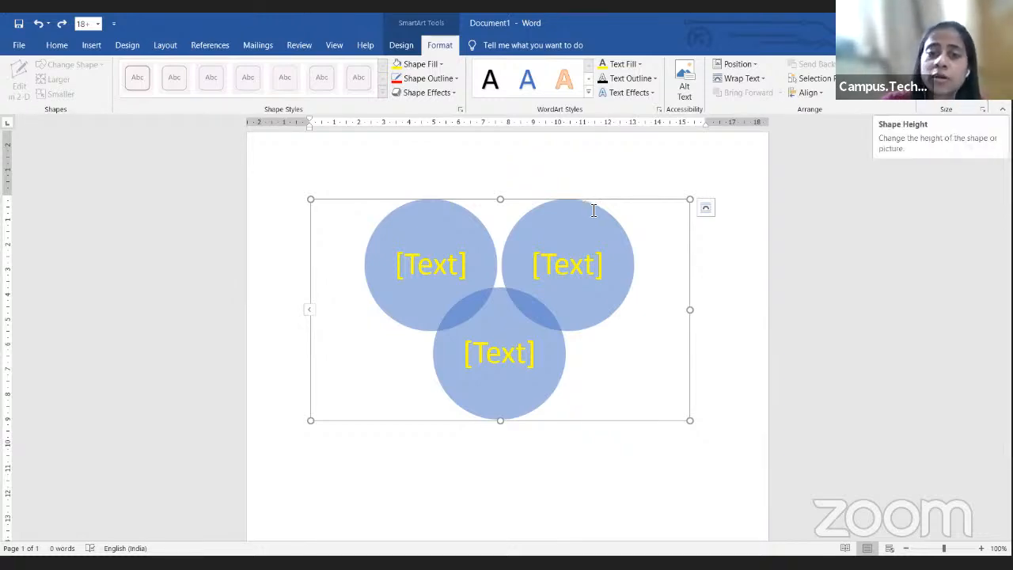
# Step: Browse the chart types available for insertion, previewing the categories from Column through Combo
pyautogui.click(92, 45)
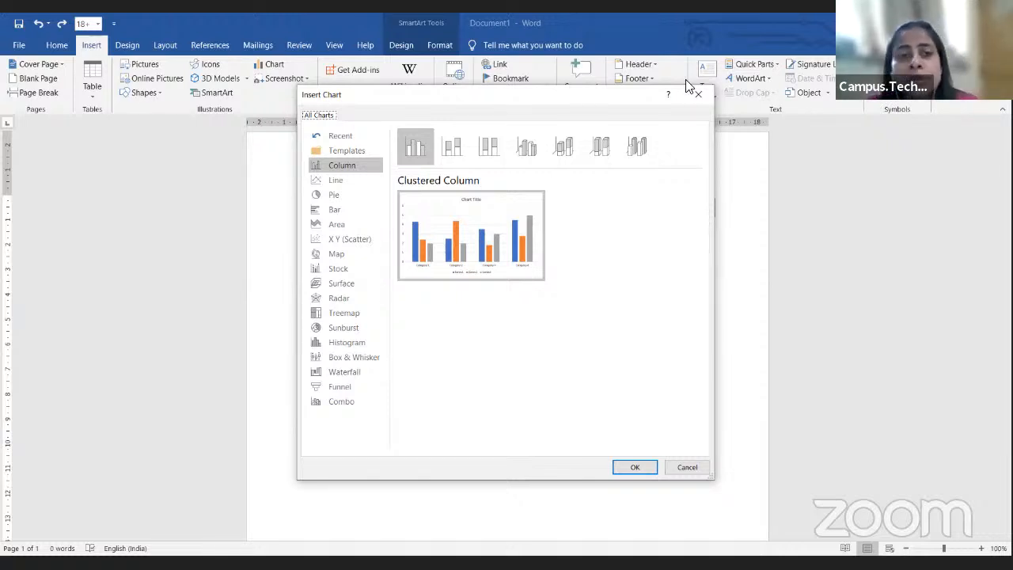
pyautogui.click(352, 171)
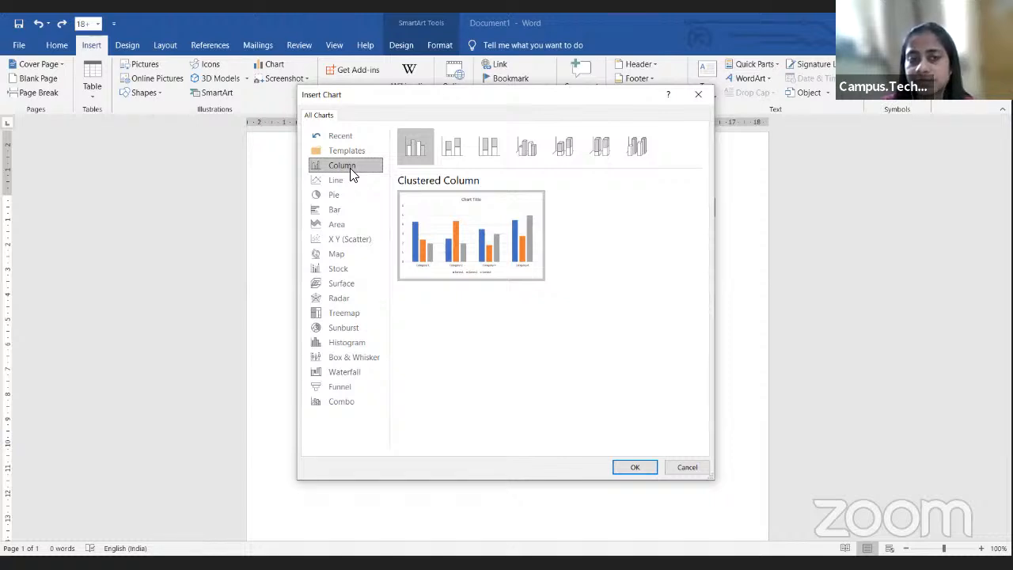
pyautogui.press('Down')
pyautogui.press('Down')
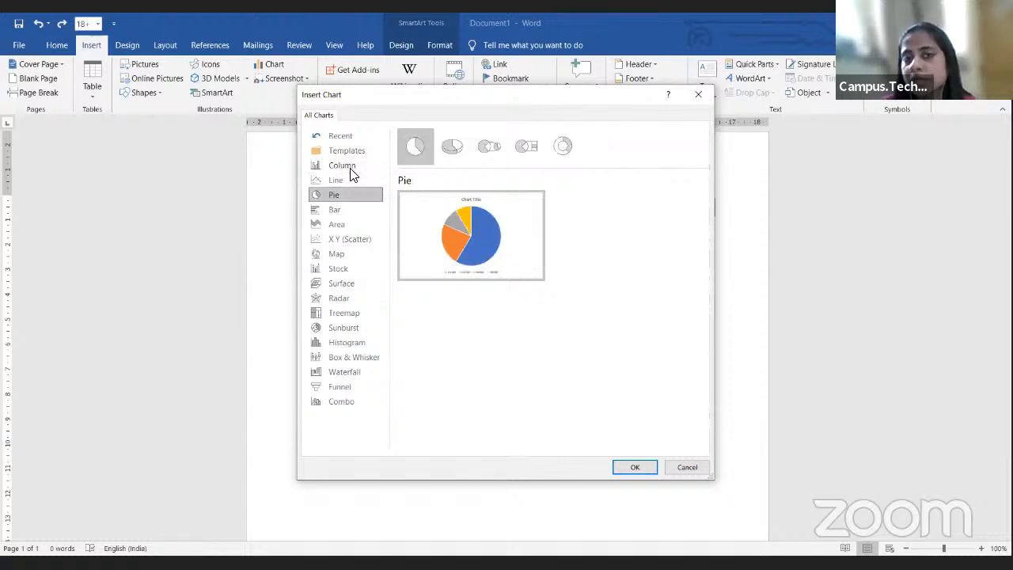
pyautogui.press('Down')
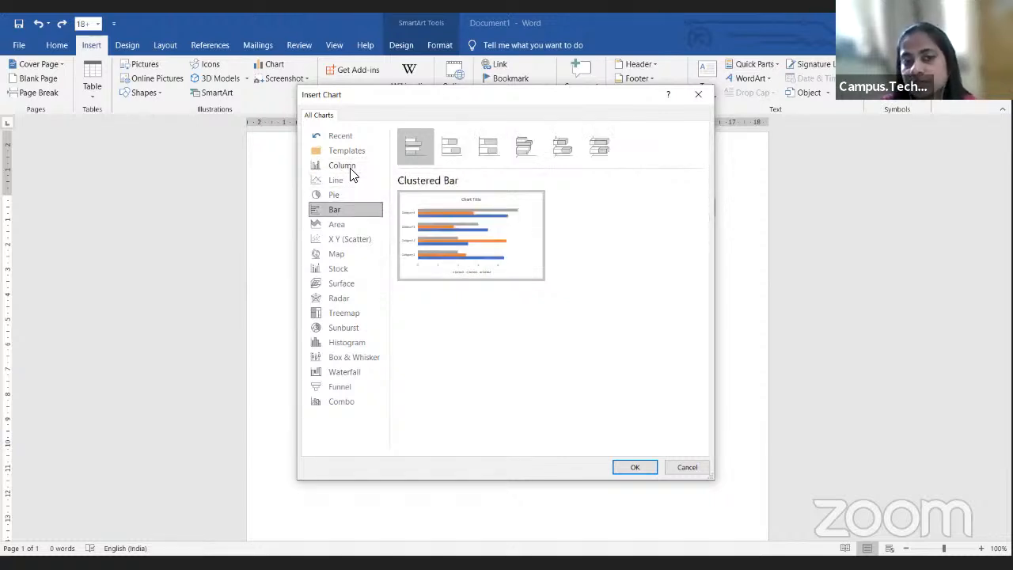
pyautogui.press('Down')
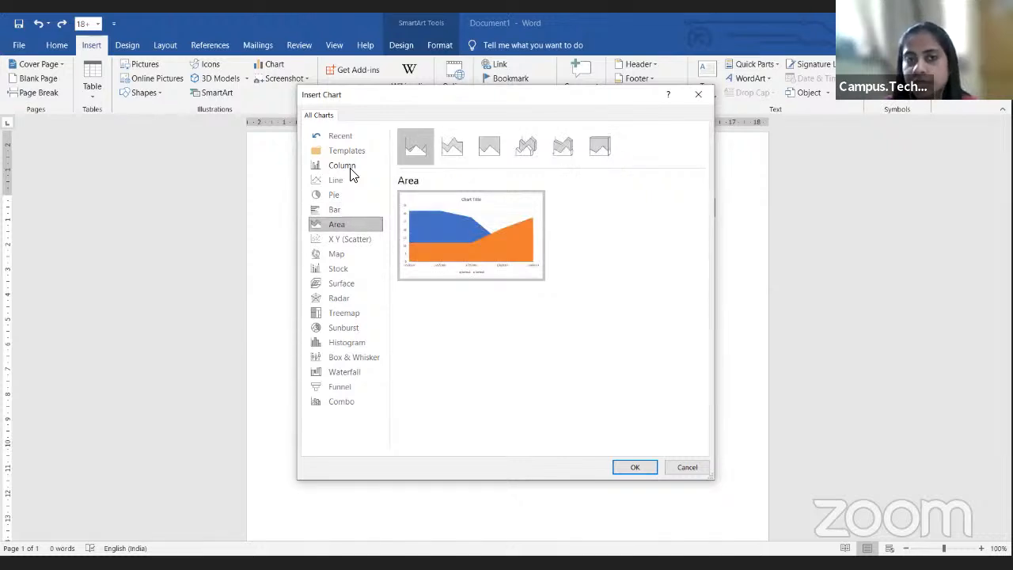
pyautogui.press('Down')
pyautogui.press('Down')
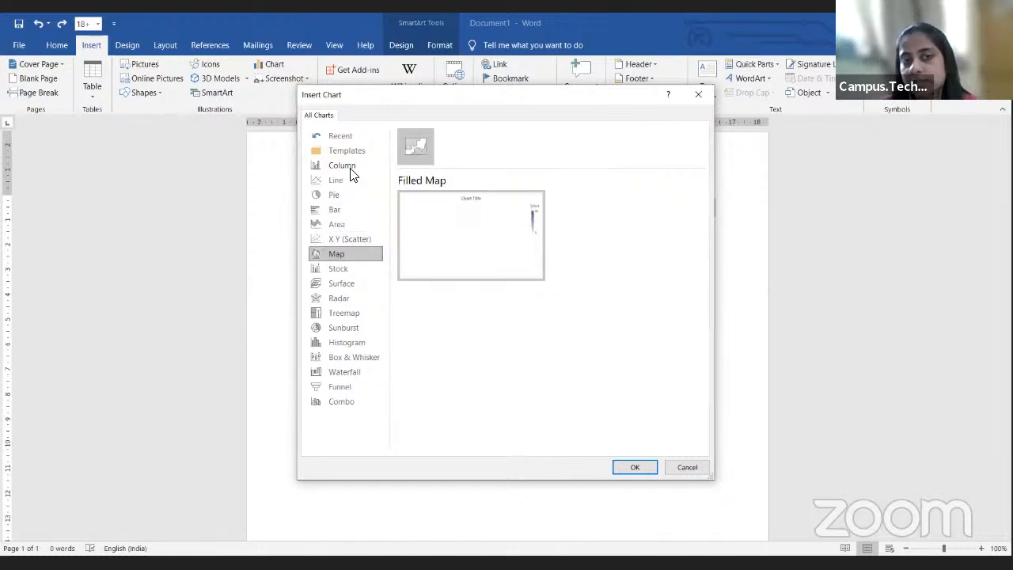
pyautogui.press('Down')
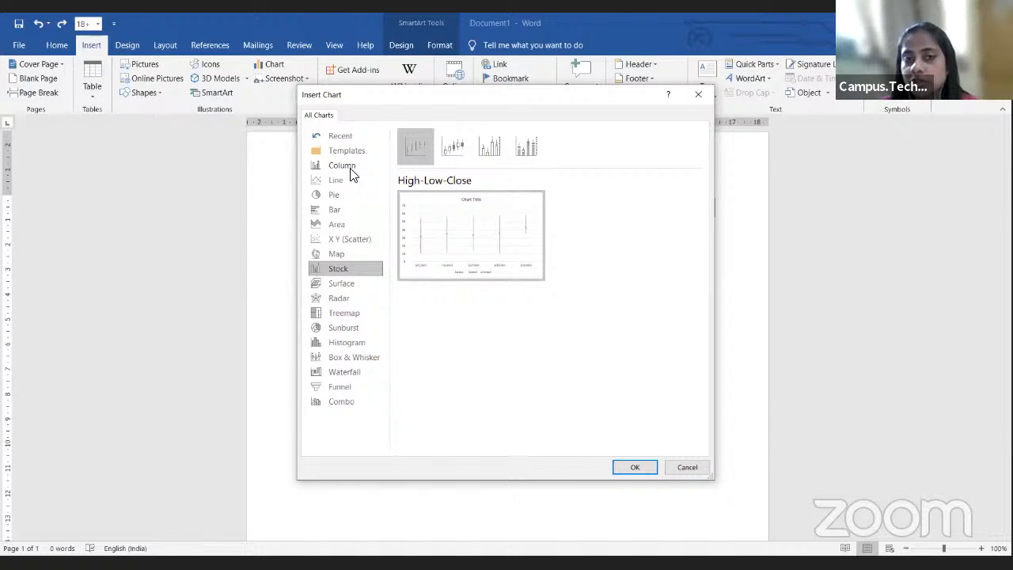
pyautogui.press('Down')
pyautogui.press('Down')
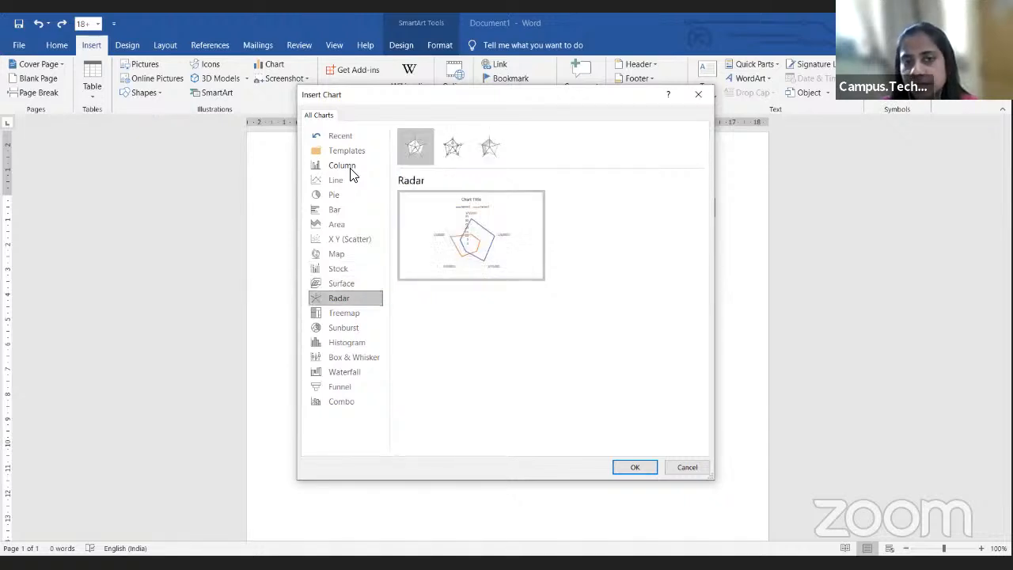
pyautogui.press('Down')
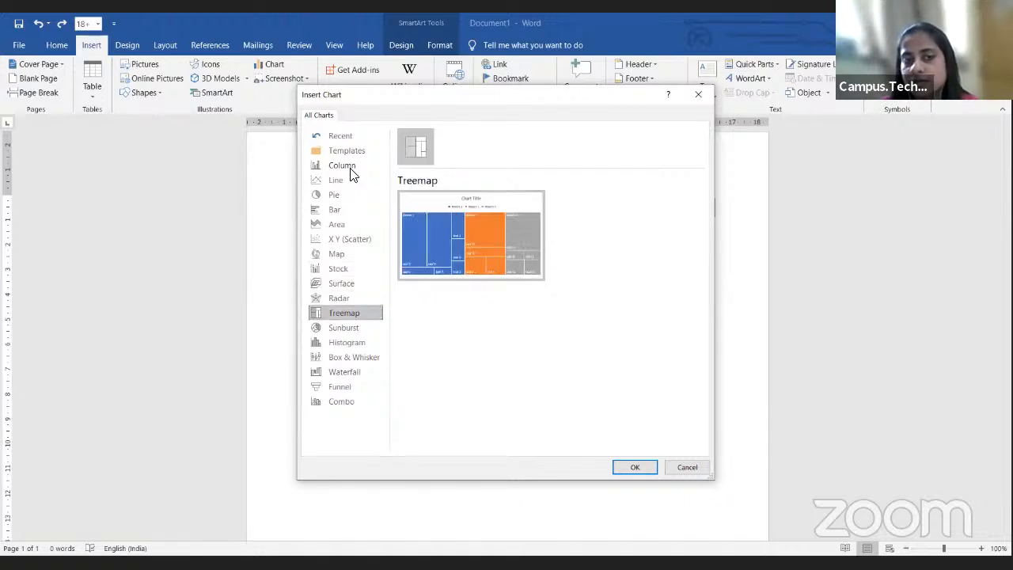
pyautogui.press('Down')
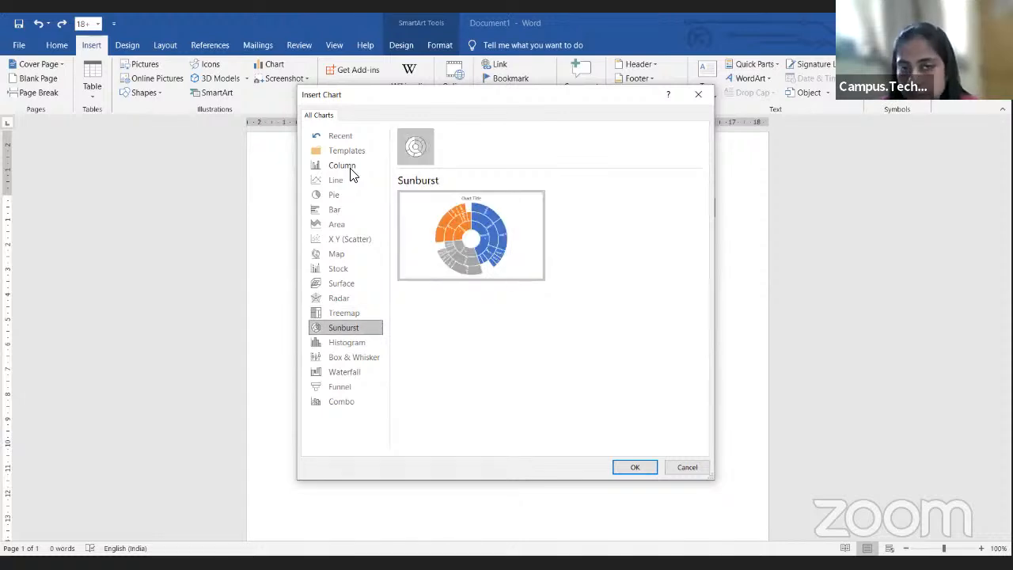
pyautogui.press('Down')
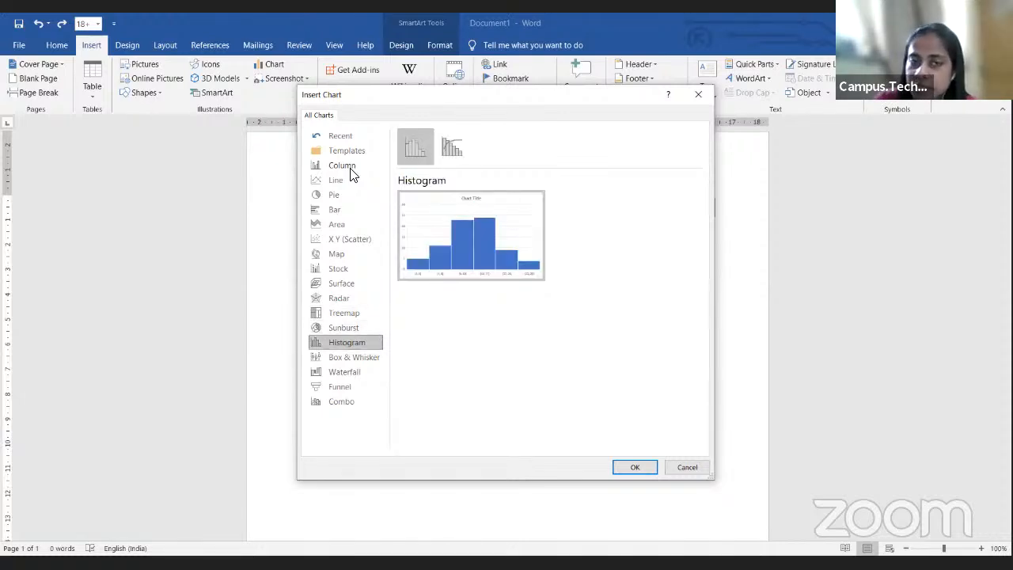
pyautogui.press('Down')
pyautogui.press('Down')
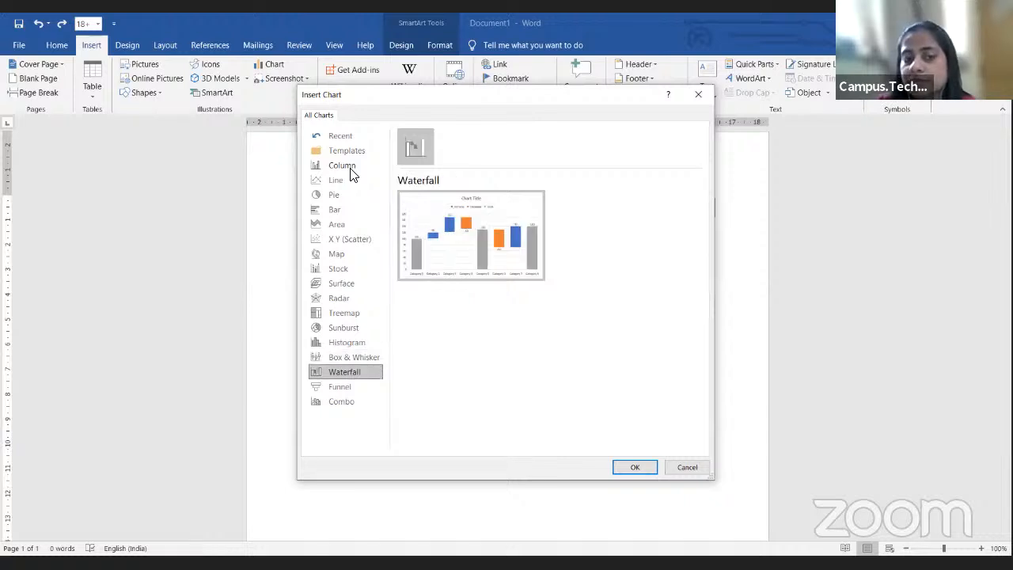
pyautogui.press('Down')
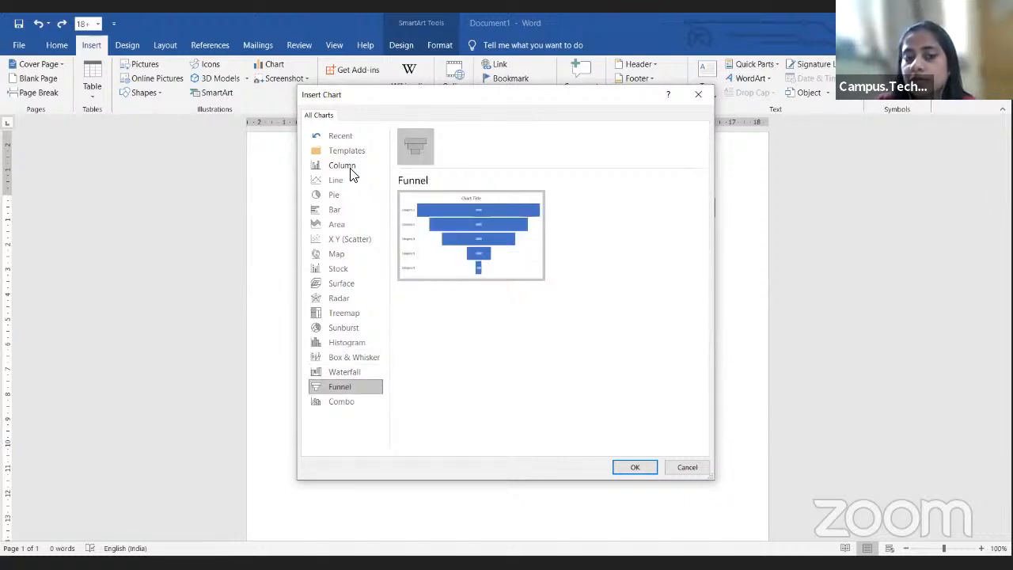
pyautogui.press('Down')
pyautogui.press('Up')
pyautogui.press('Up')
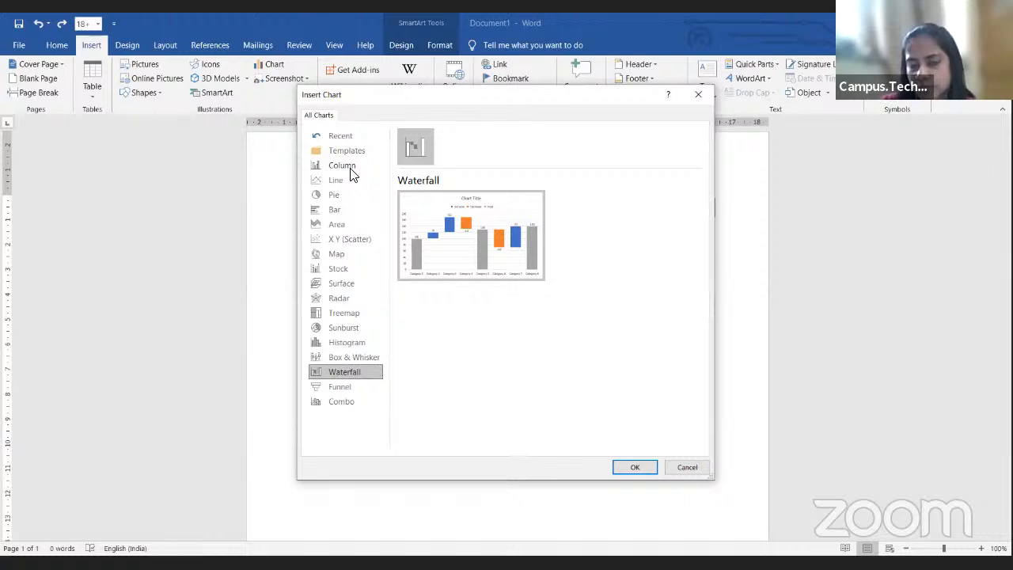
pyautogui.press('Down')
pyautogui.press('Down')
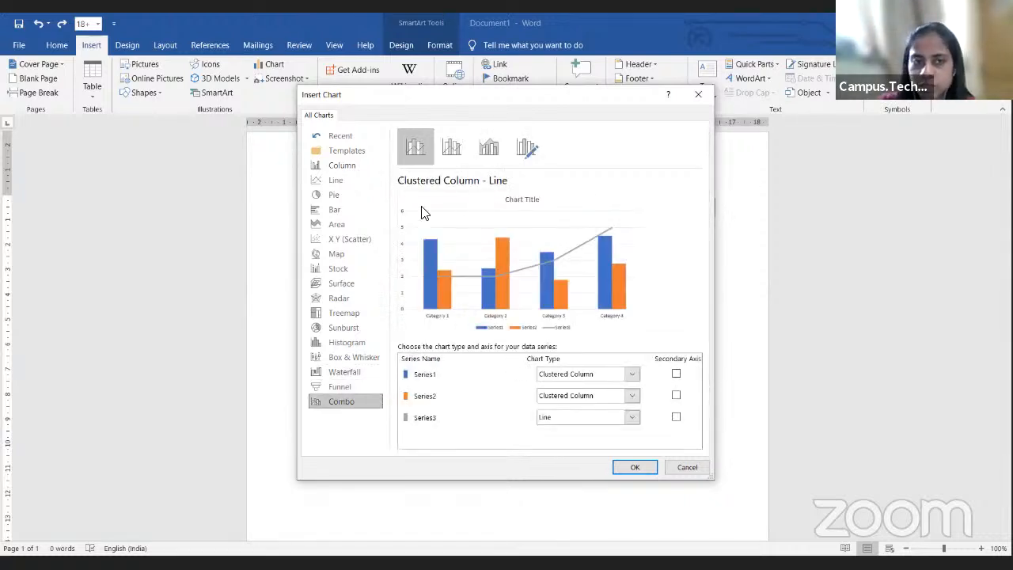
# Step: Insert a standard pie chart into the document
pyautogui.click(368, 214)
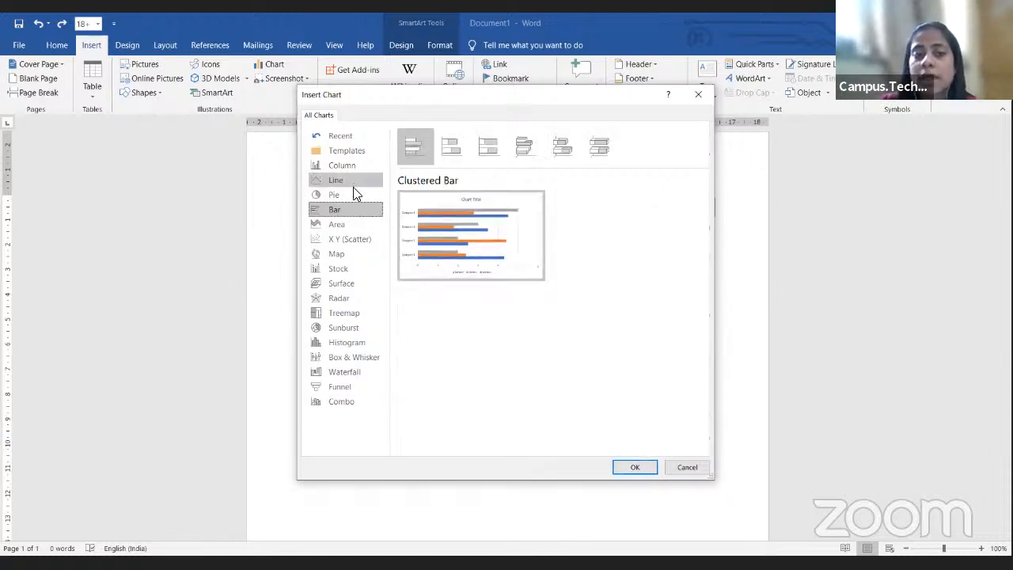
pyautogui.click(353, 195)
pyautogui.click(635, 469)
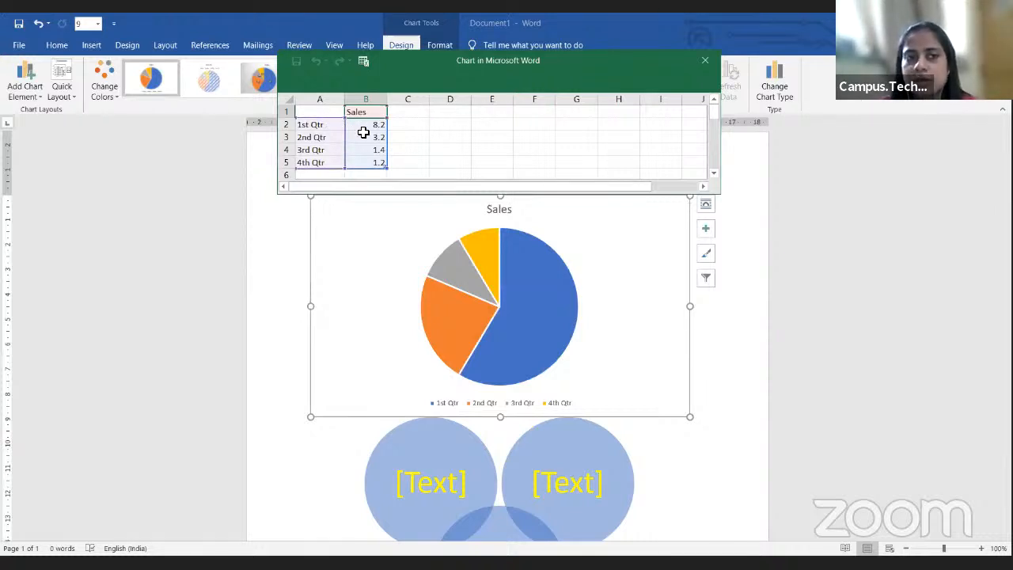
# Step: Rename the first category in the pie chart's data sheet to JAN TO APRIL
pyautogui.click(339, 128)
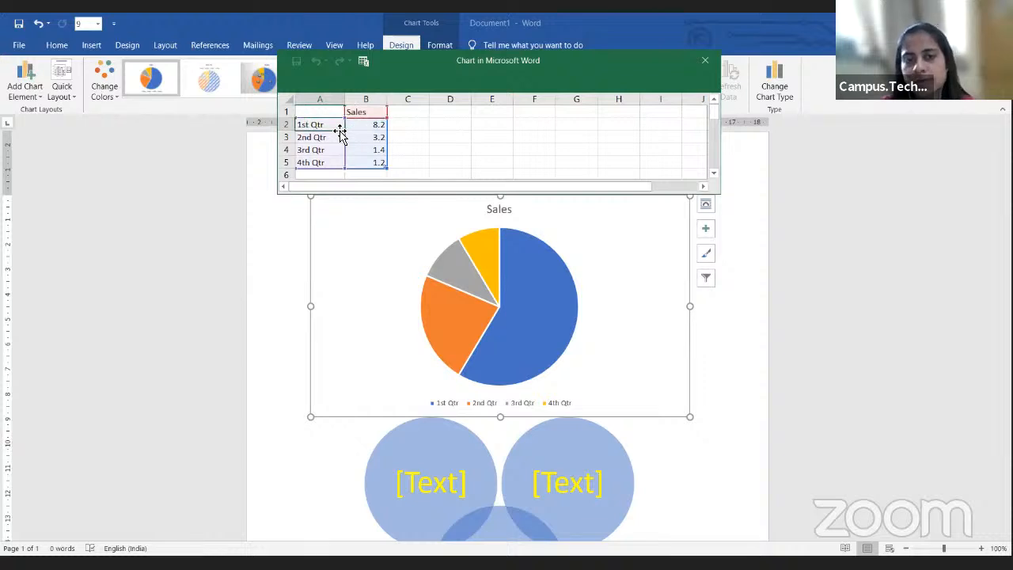
pyautogui.write('SALE')
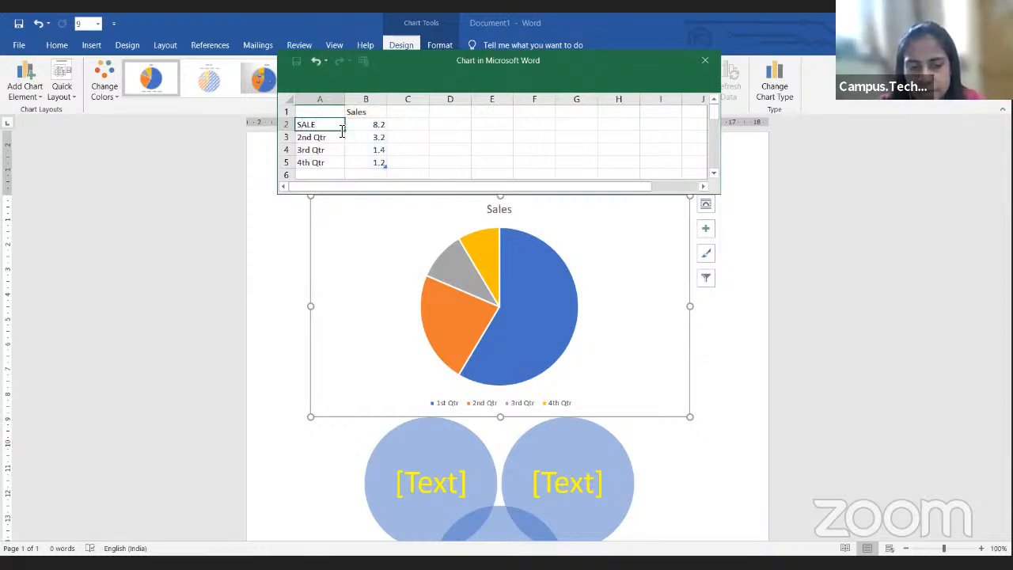
pyautogui.press('BackSpace')
pyautogui.press('BackSpace')
pyautogui.press('BackSpace')
pyautogui.press('BackSpace')
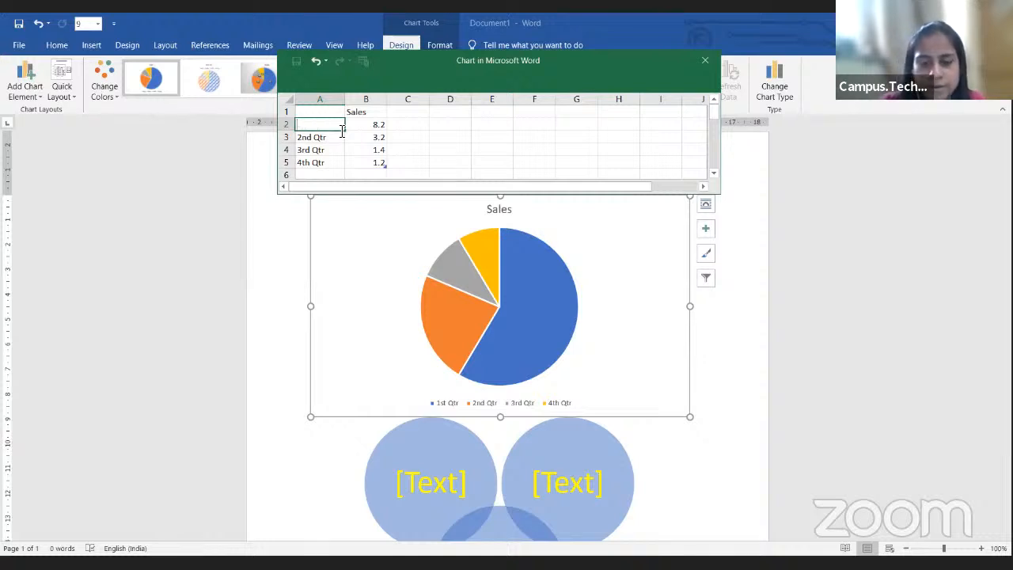
pyautogui.write('JAN TO')
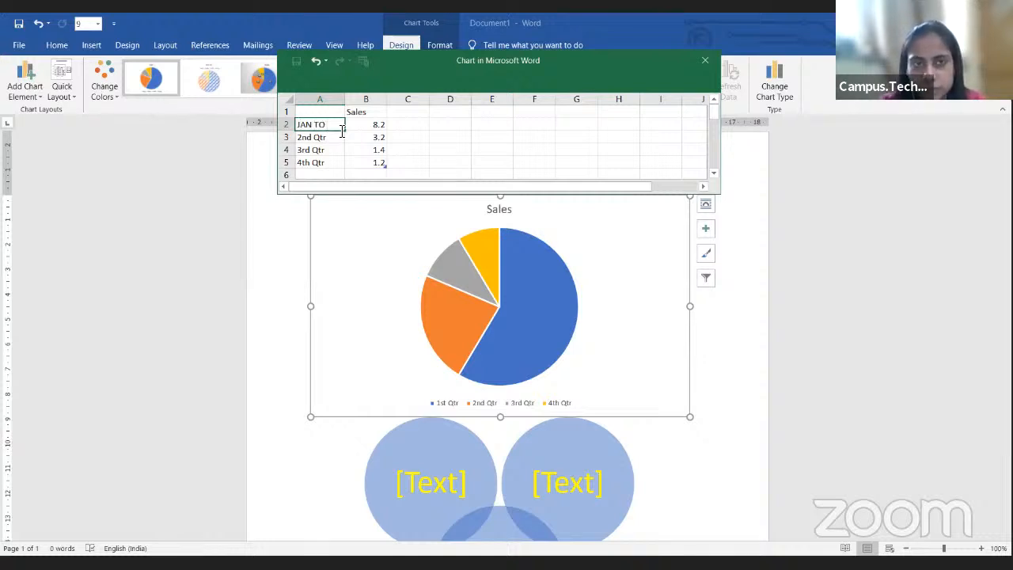
pyautogui.write(' APRIL')
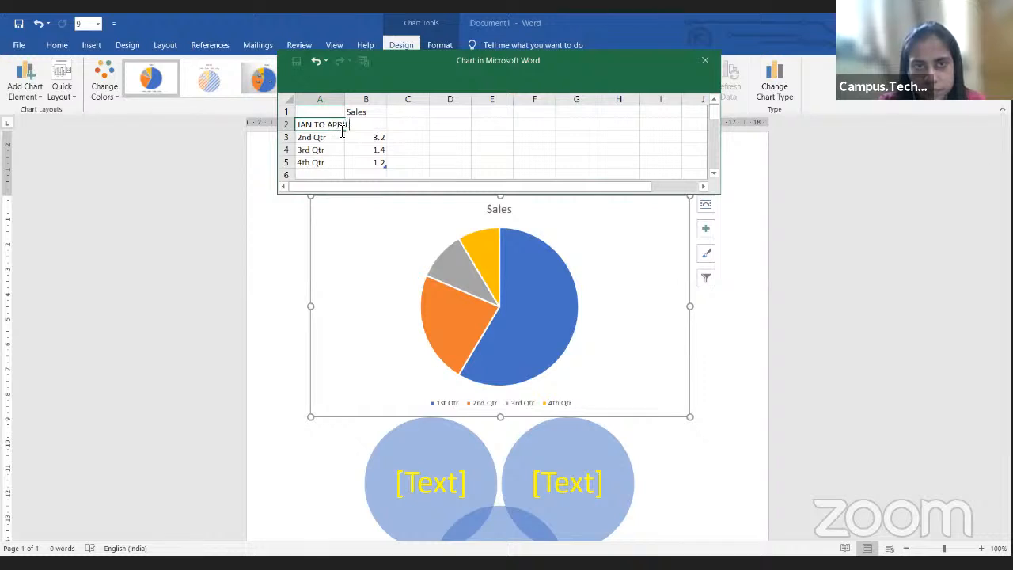
pyautogui.press('Return')
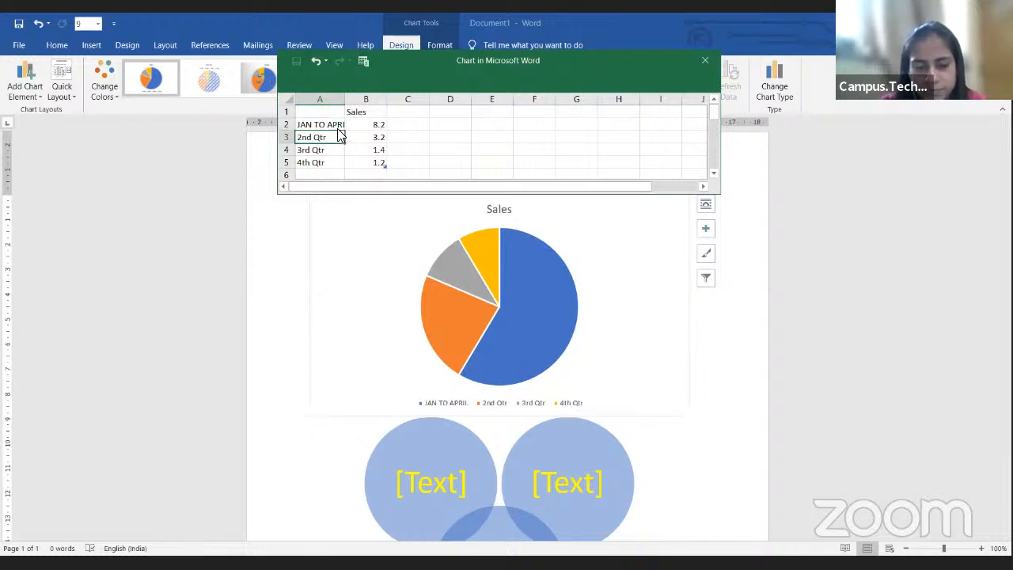
# Step: Rename the second category in the chart data to MAY -JULY and the third to AUG
pyautogui.write('MAY -')
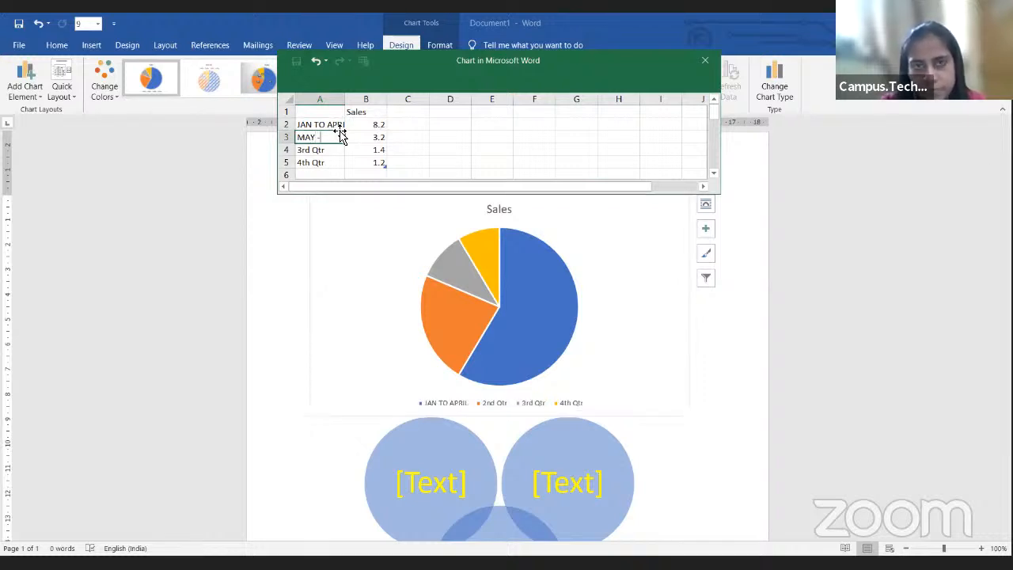
pyautogui.write('JULY')
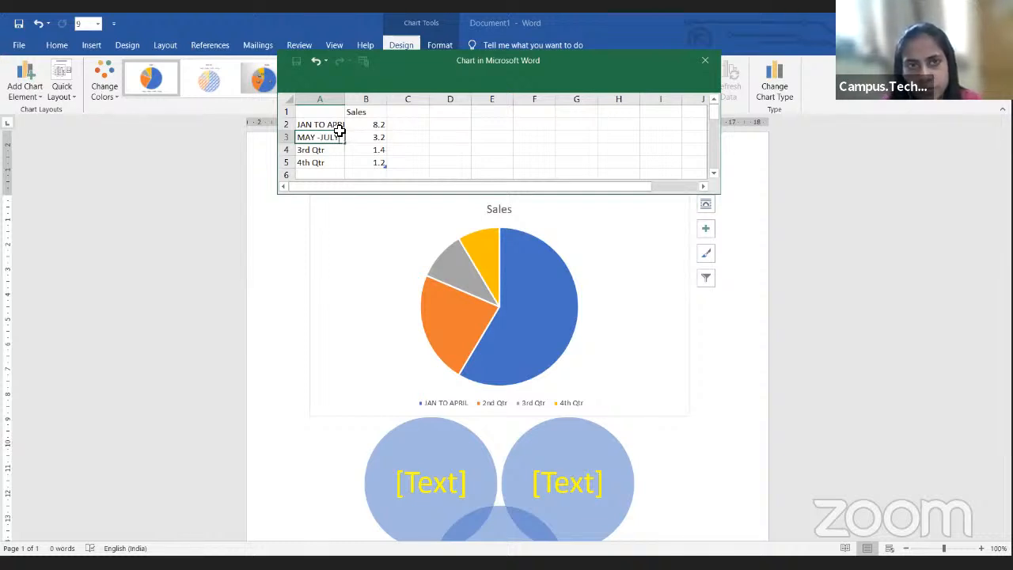
pyautogui.press('Return')
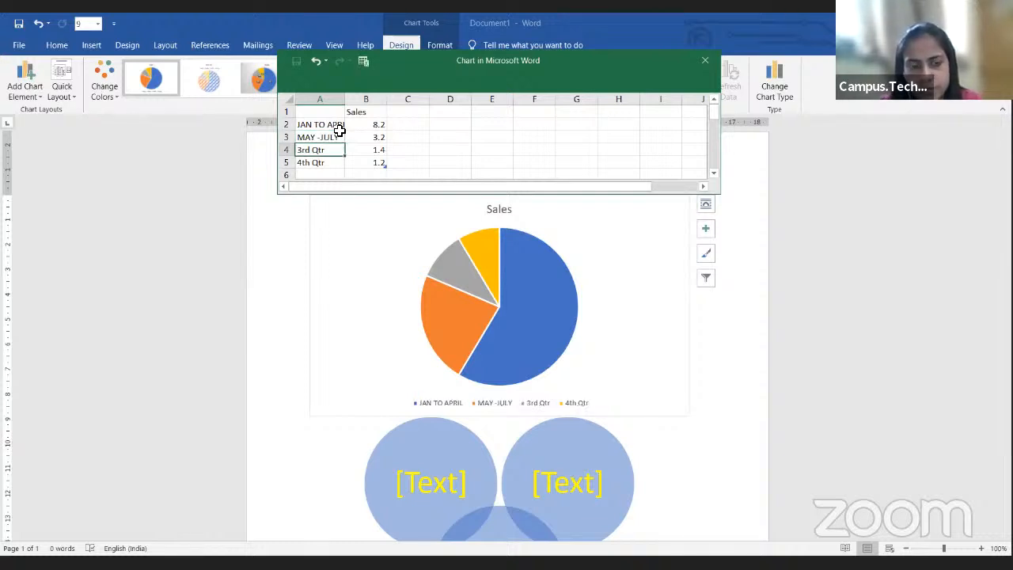
pyautogui.write('AUG')
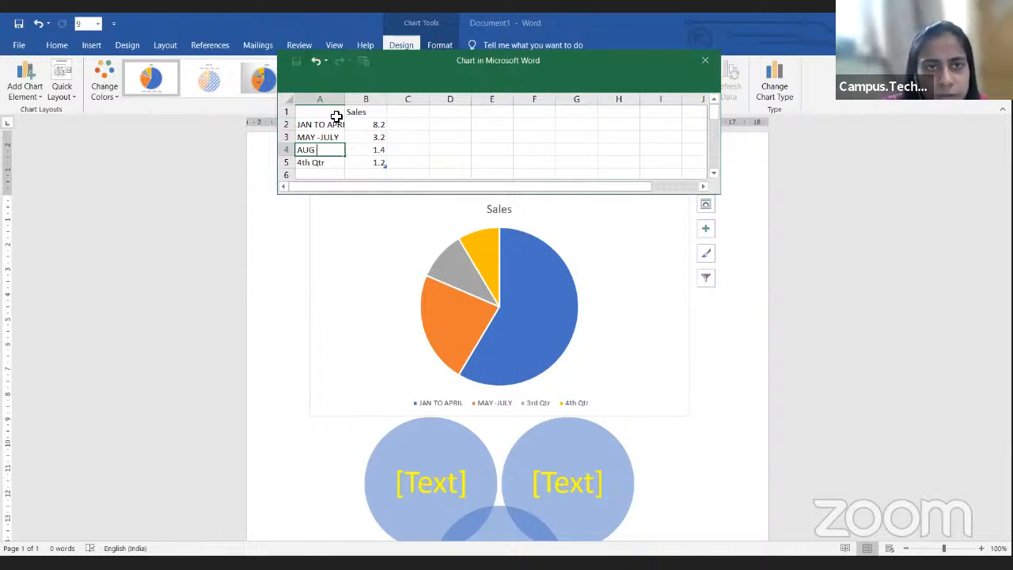
pyautogui.click(338, 134)
# Step: Rename the first two categories in the chart data to JAN - MARCH and APRIL - JUNE
pyautogui.click(340, 123)
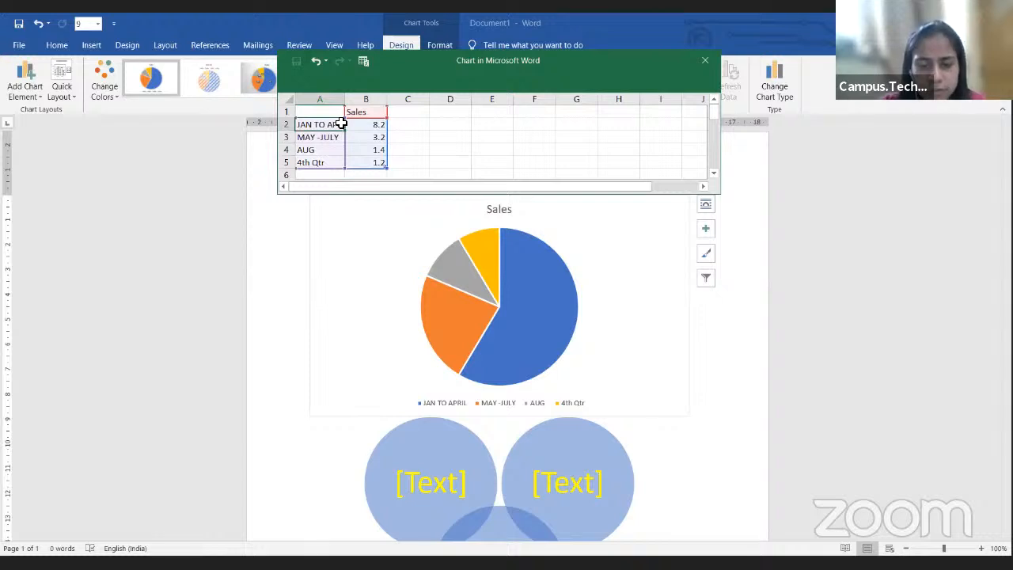
pyautogui.write('JAN')
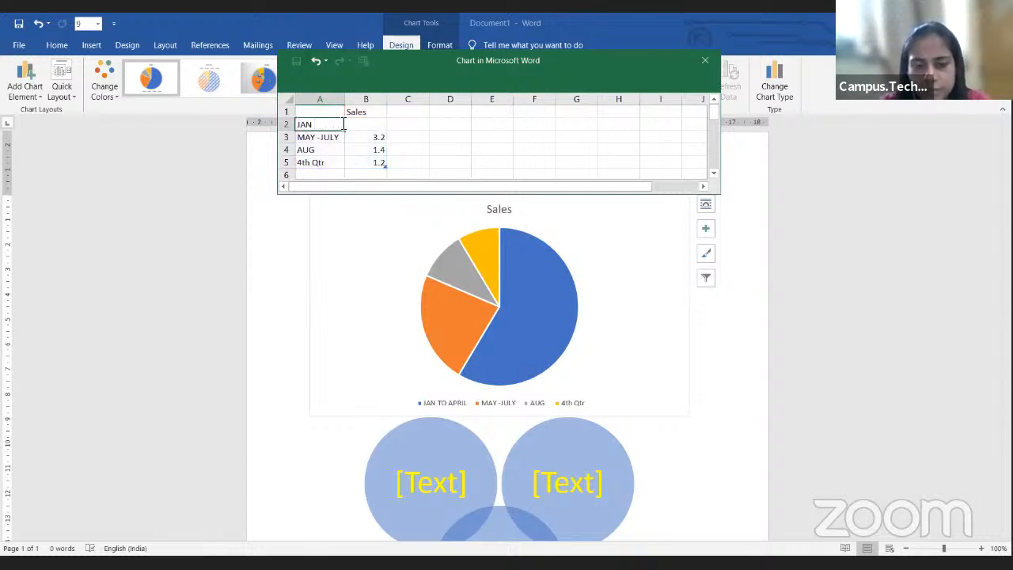
pyautogui.write(' - MARCH')
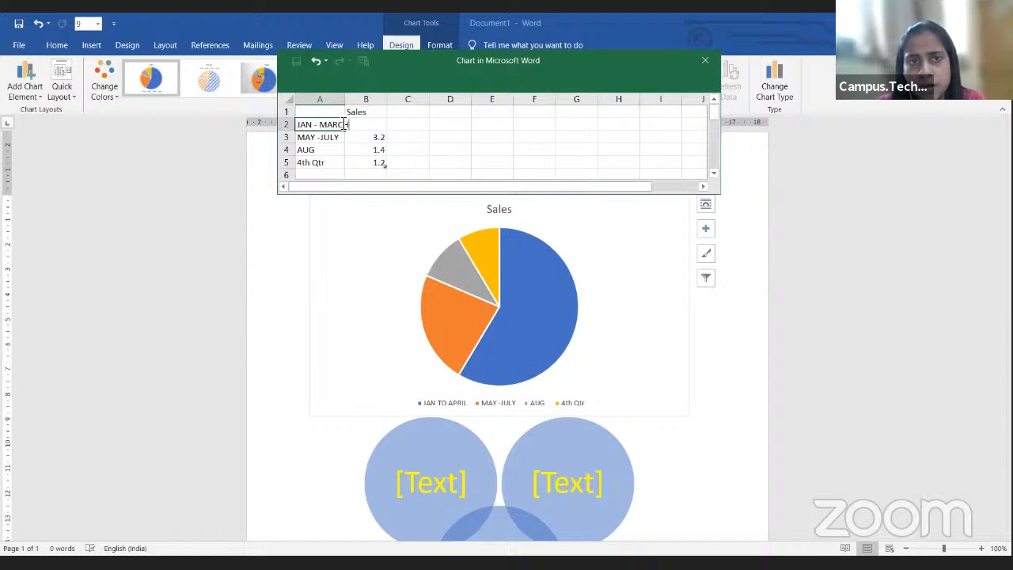
pyautogui.press('Return')
pyautogui.write('AP')
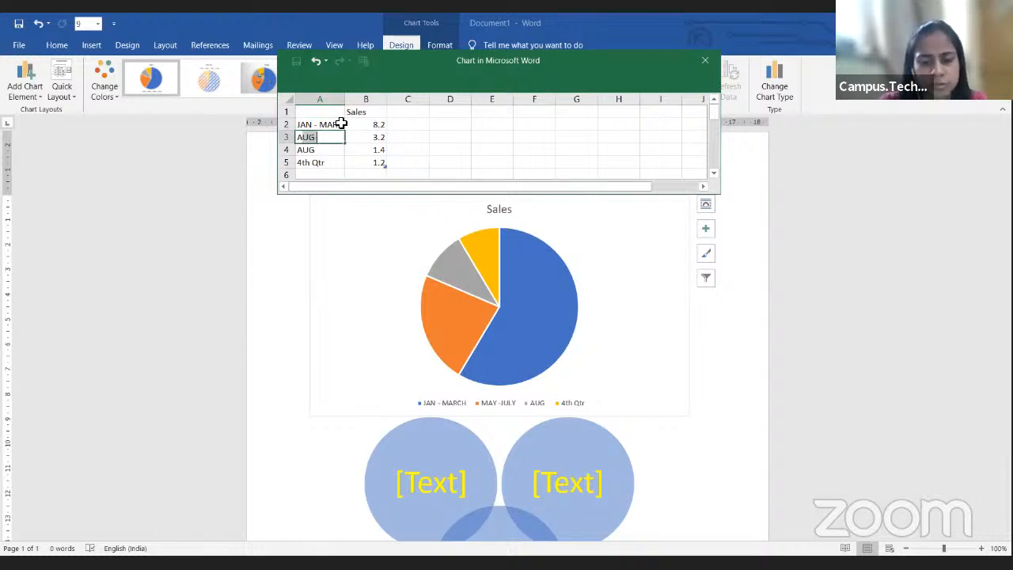
pyautogui.write('RIL -')
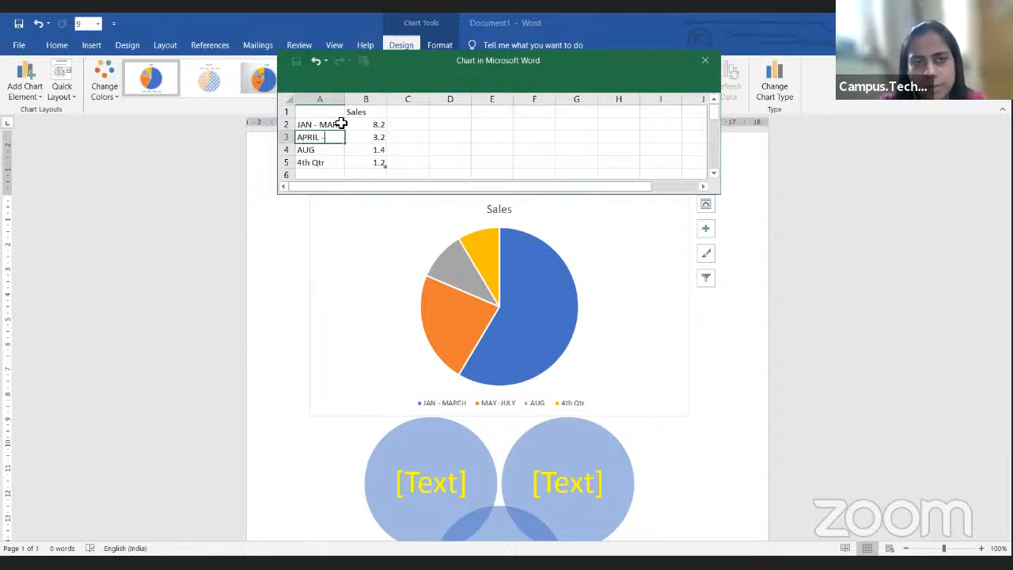
pyautogui.write(' JUNE')
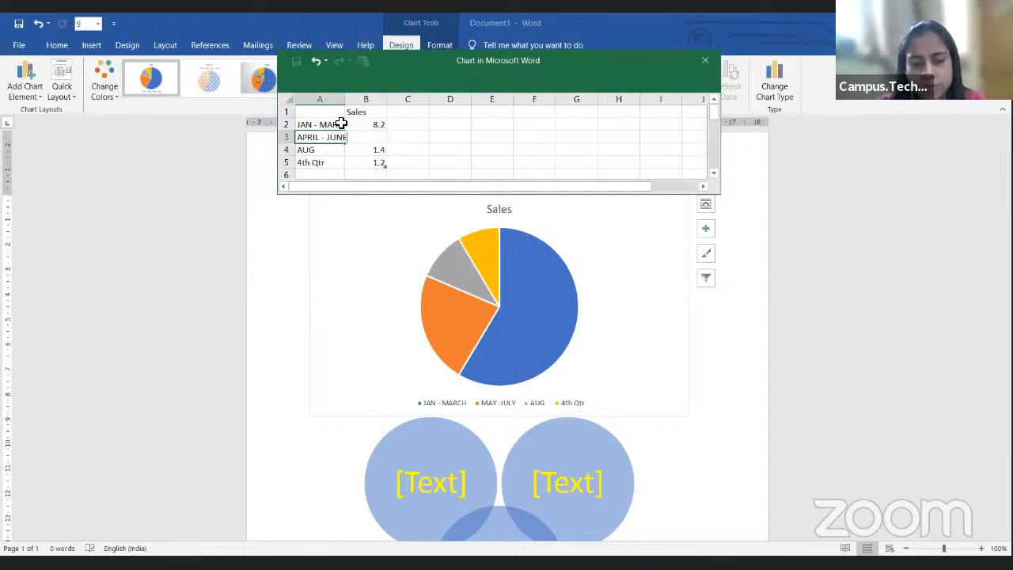
pyautogui.press('Return')
# Step: Rename the third category in the chart data to JULY -SEP and the fourth to OCT -DEC
pyautogui.write('K')
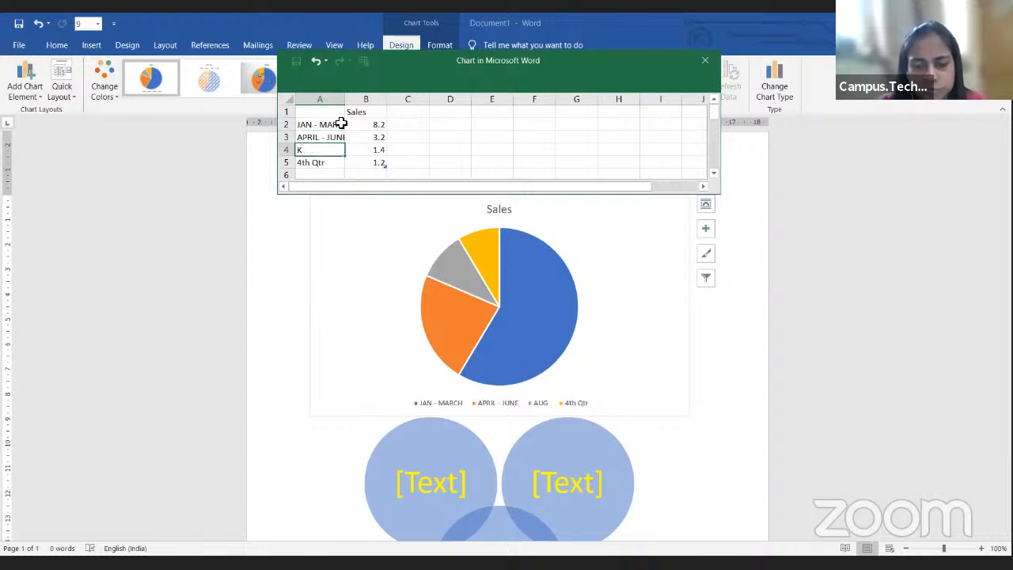
pyautogui.press('BackSpace')
pyautogui.write('JULY -')
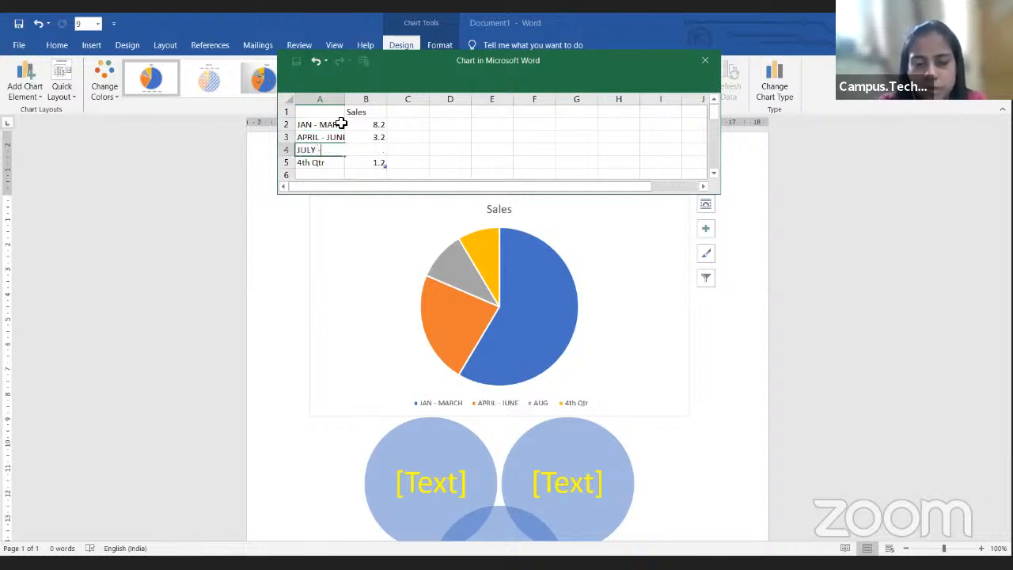
pyautogui.write('AUG')
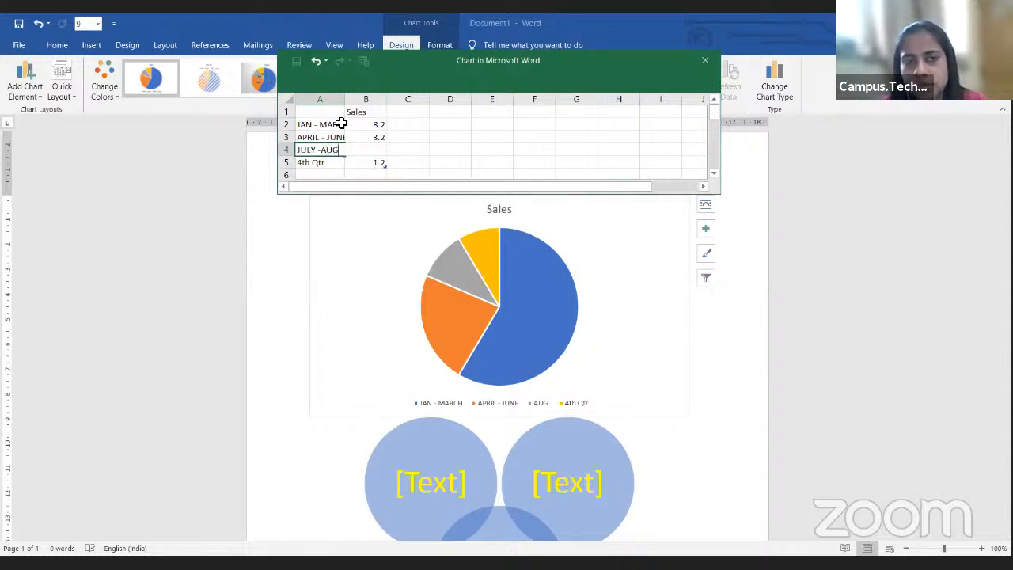
pyautogui.press('BackSpace')
pyautogui.press('BackSpace')
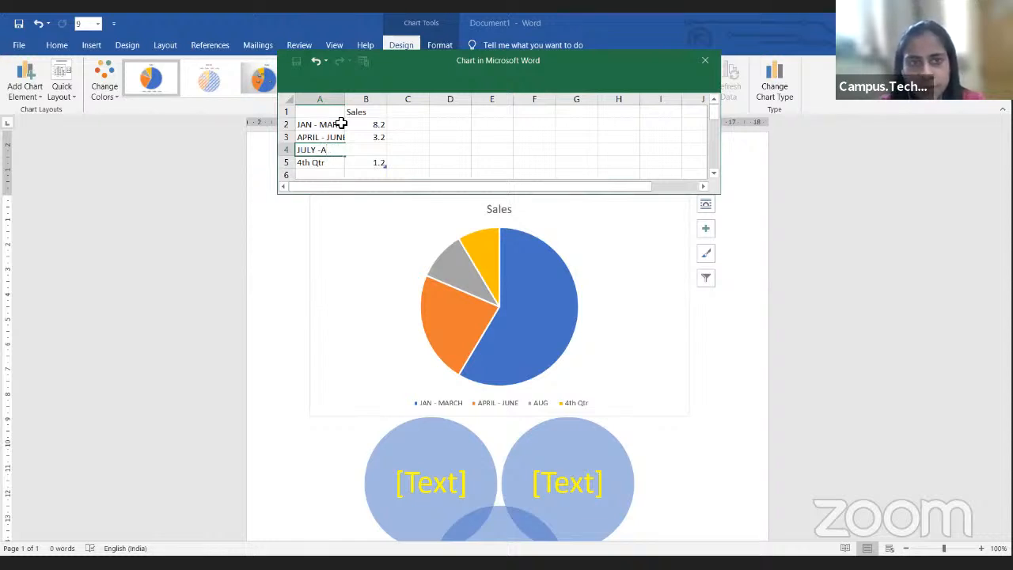
pyautogui.press('BackSpace')
pyautogui.write('SEP')
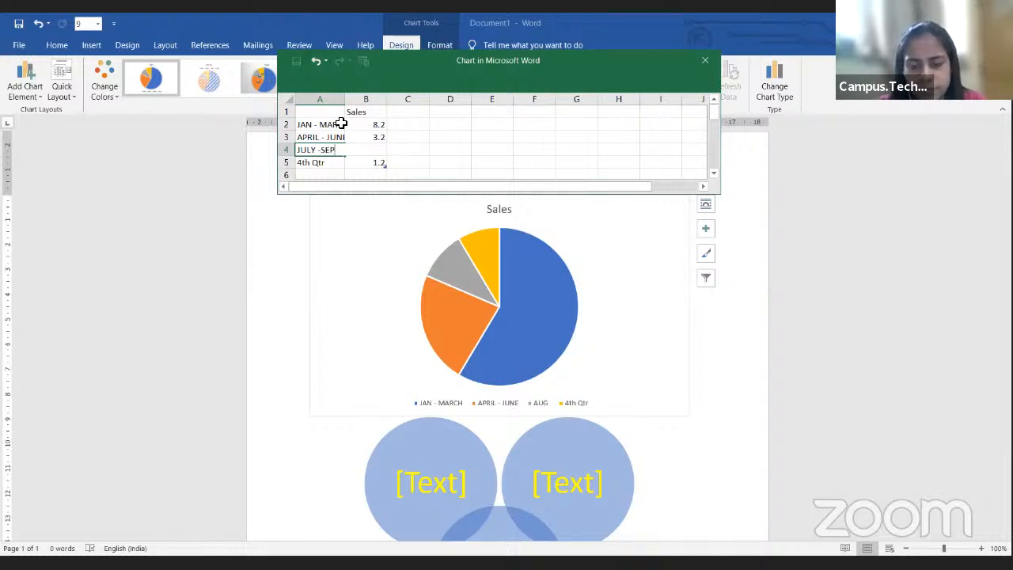
pyautogui.press('Return')
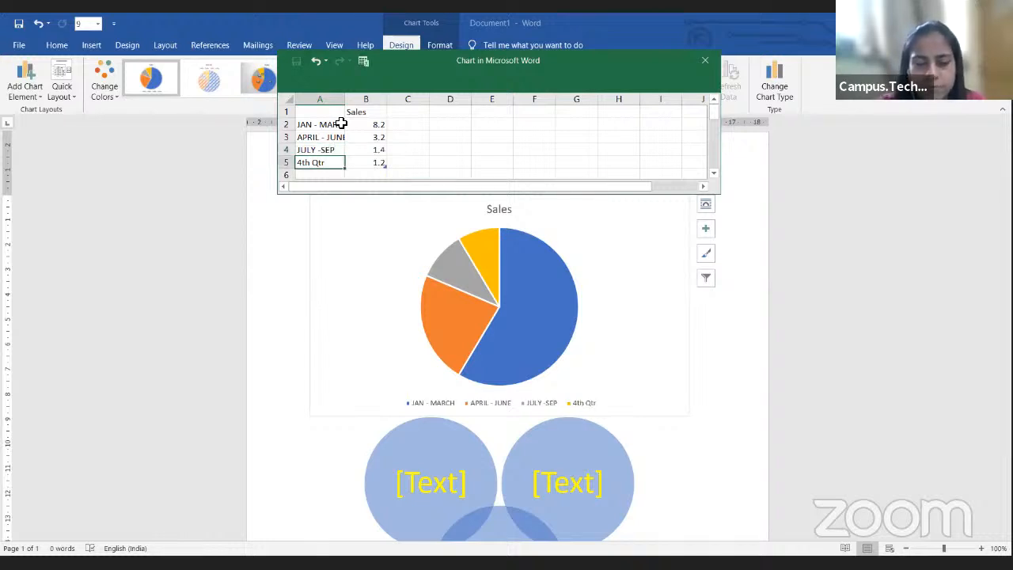
pyautogui.write('OCT')
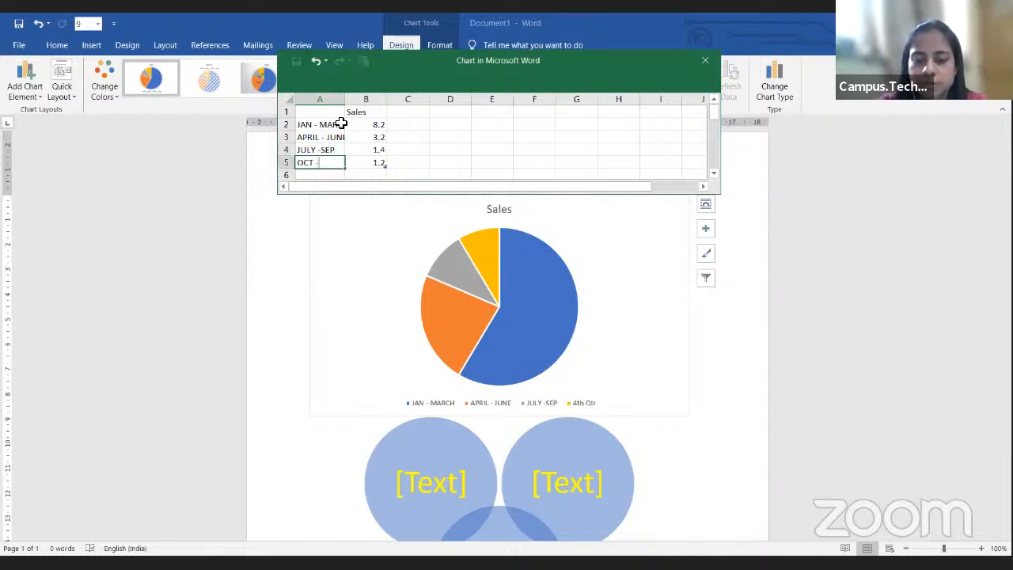
pyautogui.write(' -DEC')
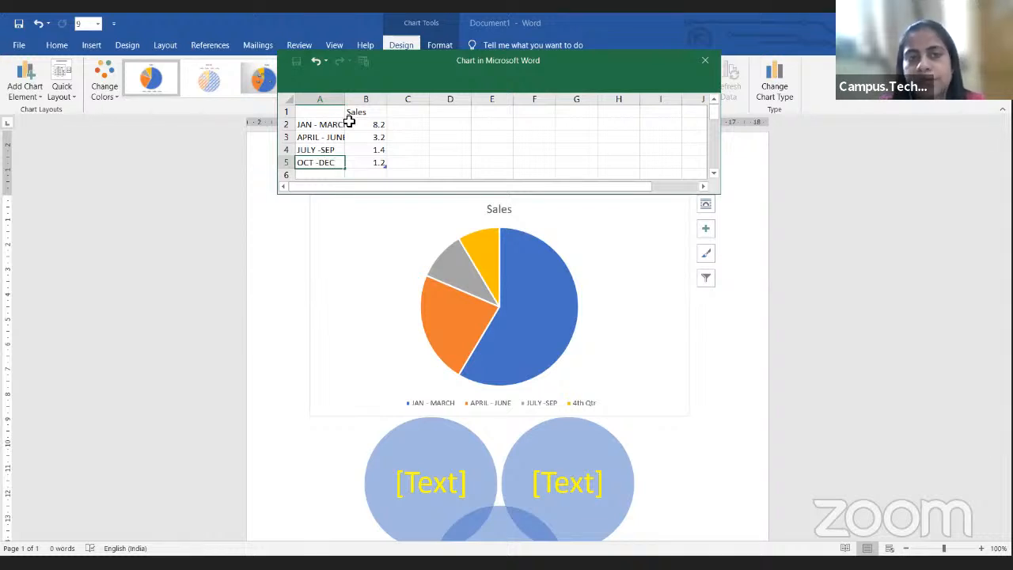
# Step: Set the Sales values of the four quarters to 10, 7, 15 and 20 in order, and close the chart data sheet
pyautogui.click(360, 127)
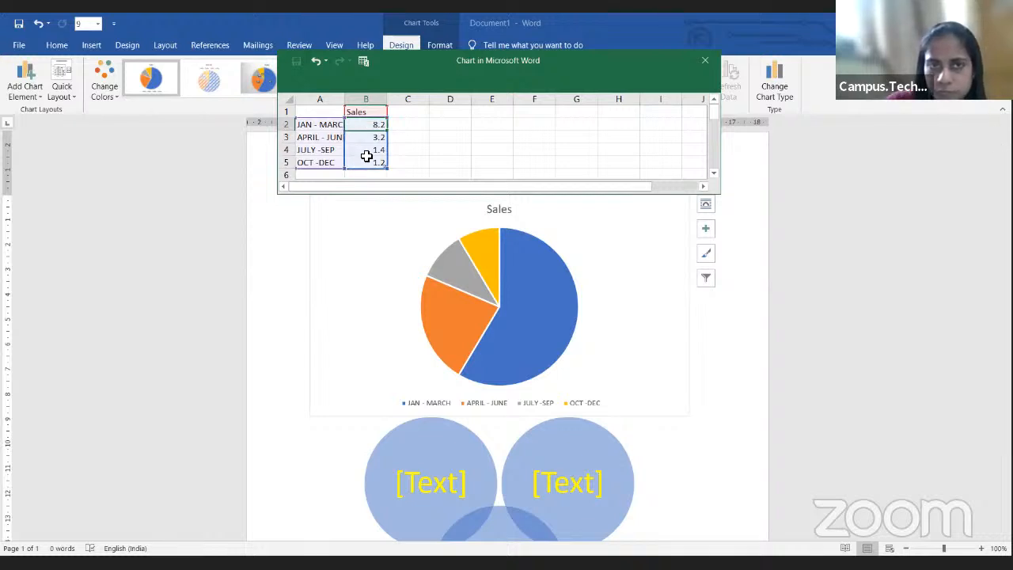
pyautogui.click(392, 151)
pyautogui.click(373, 113)
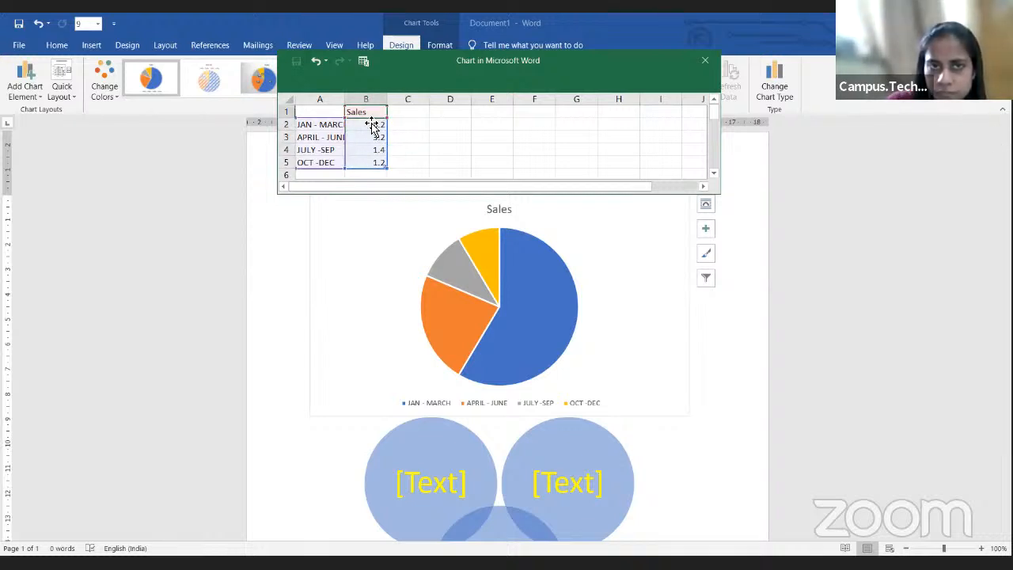
pyautogui.click(372, 125)
pyautogui.press('Left')
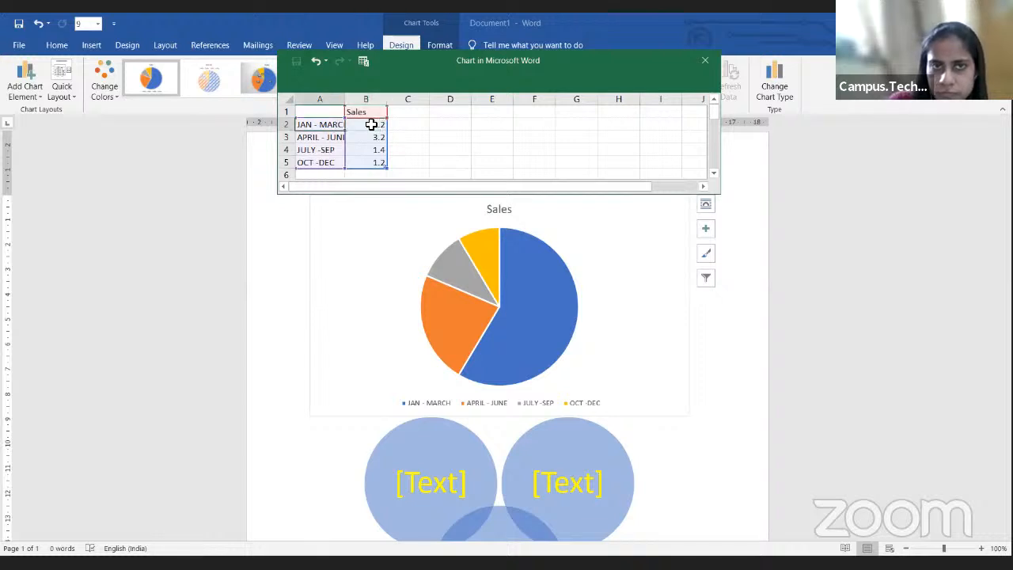
pyautogui.click(371, 125)
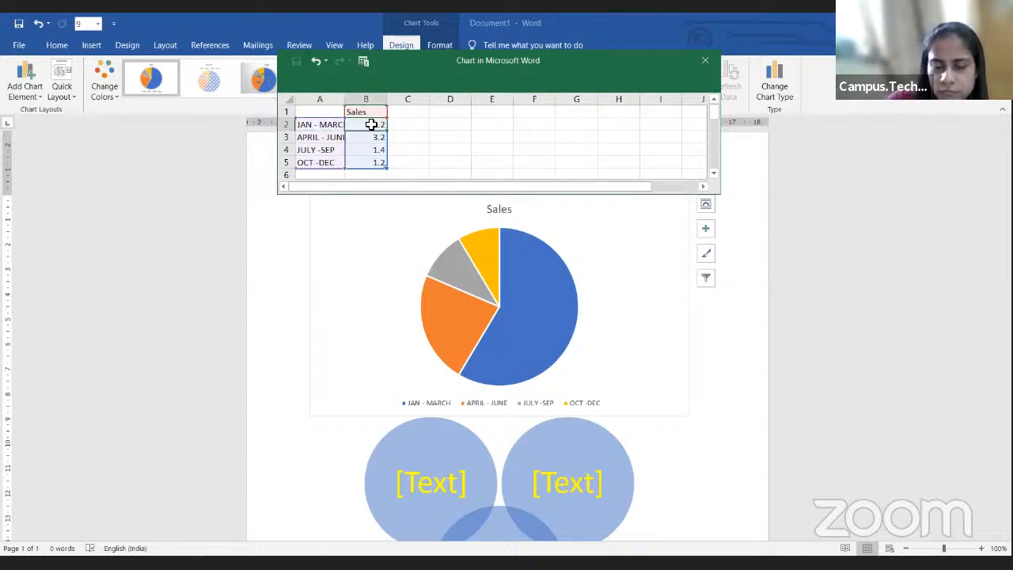
pyautogui.write('10')
pyautogui.press('Return')
pyautogui.write('7')
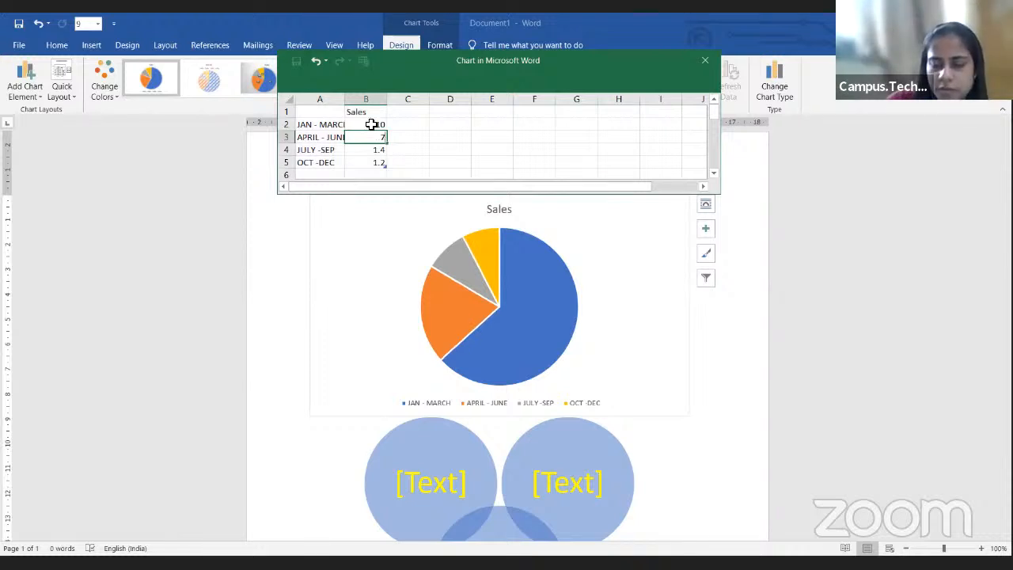
pyautogui.press('Return')
pyautogui.write('15')
pyautogui.press('Return')
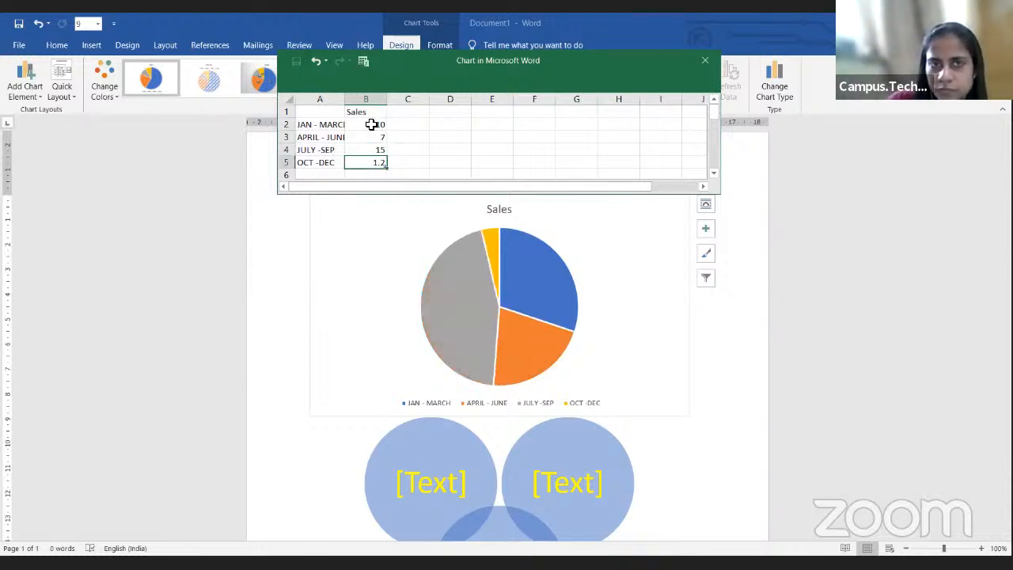
pyautogui.write('20')
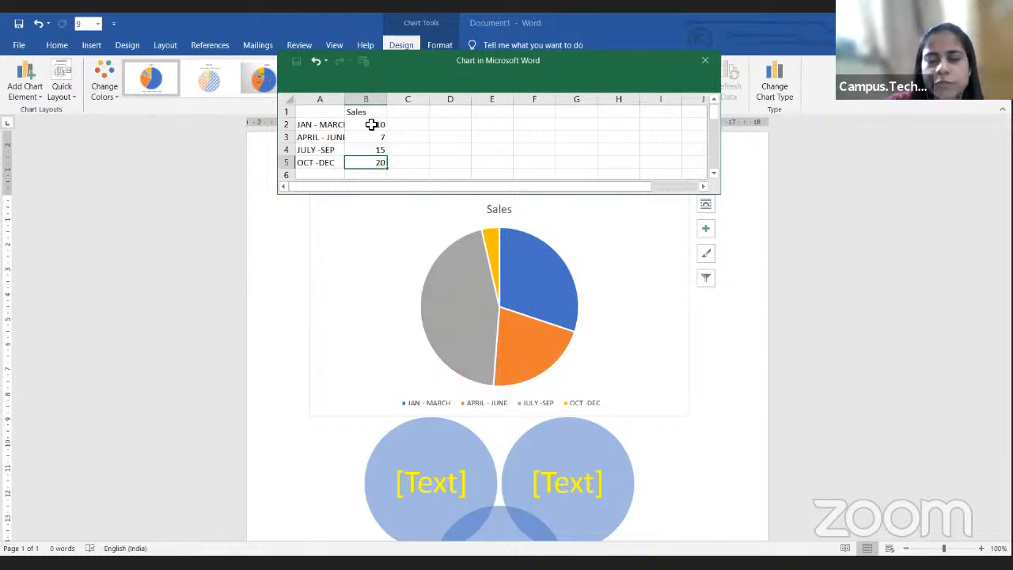
pyautogui.click(410, 147)
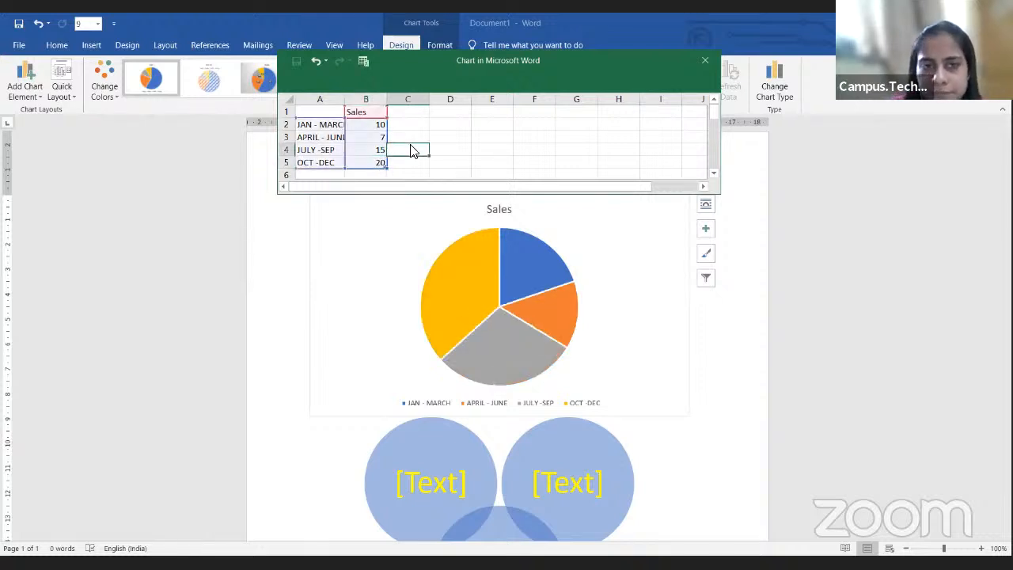
pyautogui.click(705, 62)
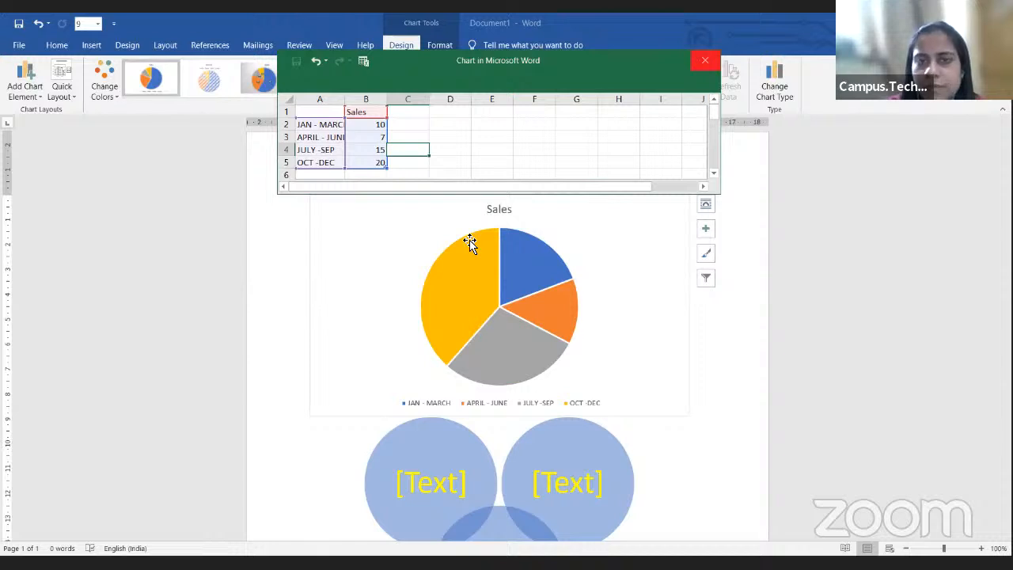
# Step: Open the formatting options for a pie slice and switch them to the whole chart area
pyautogui.click(447, 327)
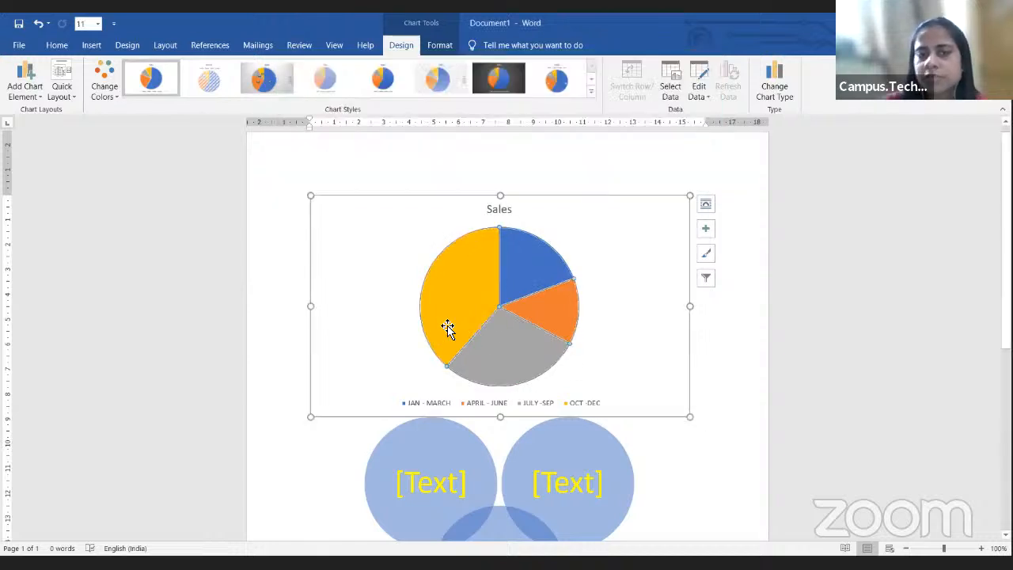
pyautogui.doubleClick(447, 327)
pyautogui.click(445, 327)
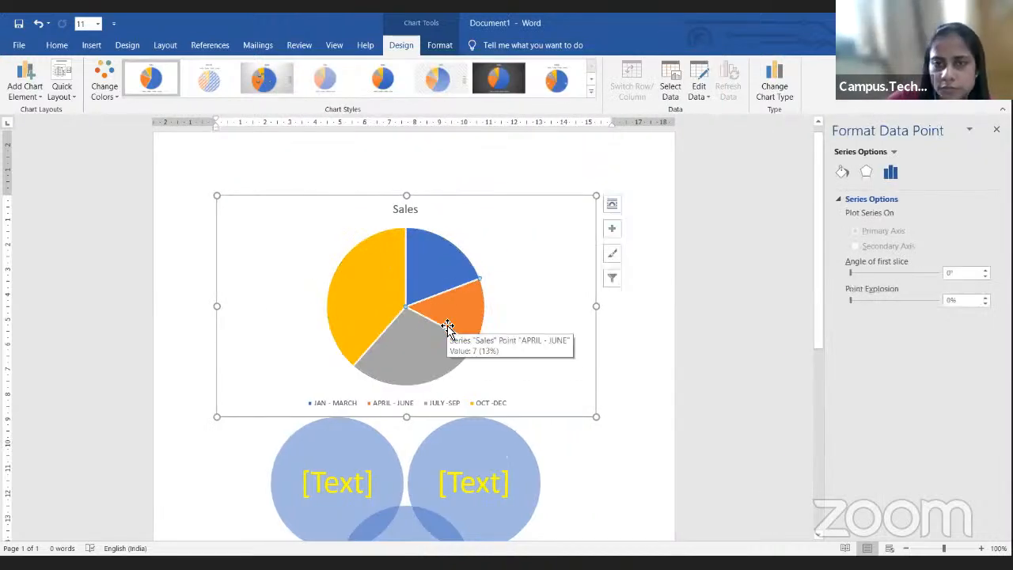
pyautogui.click(546, 257)
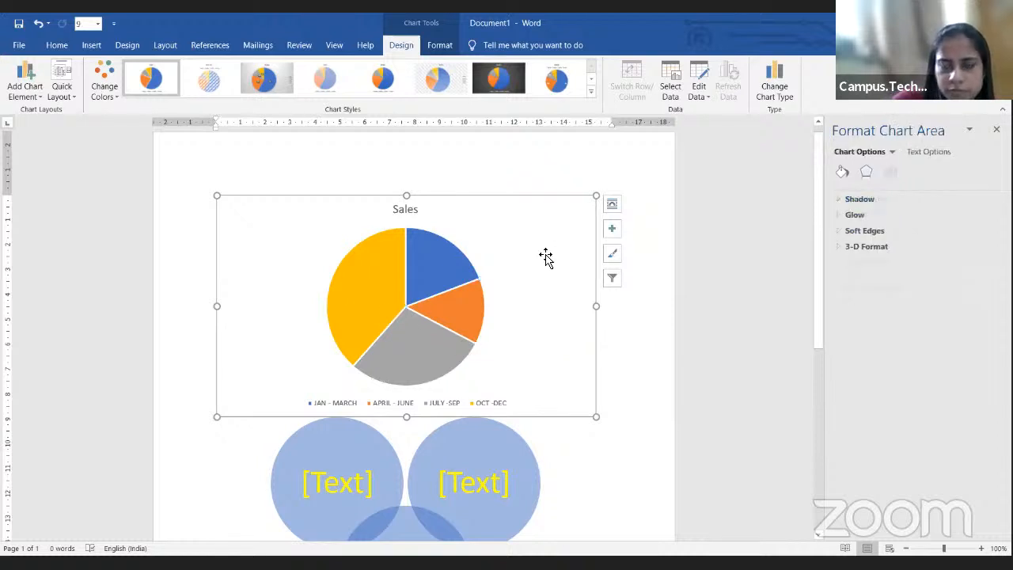
pyautogui.rightClick(543, 254)
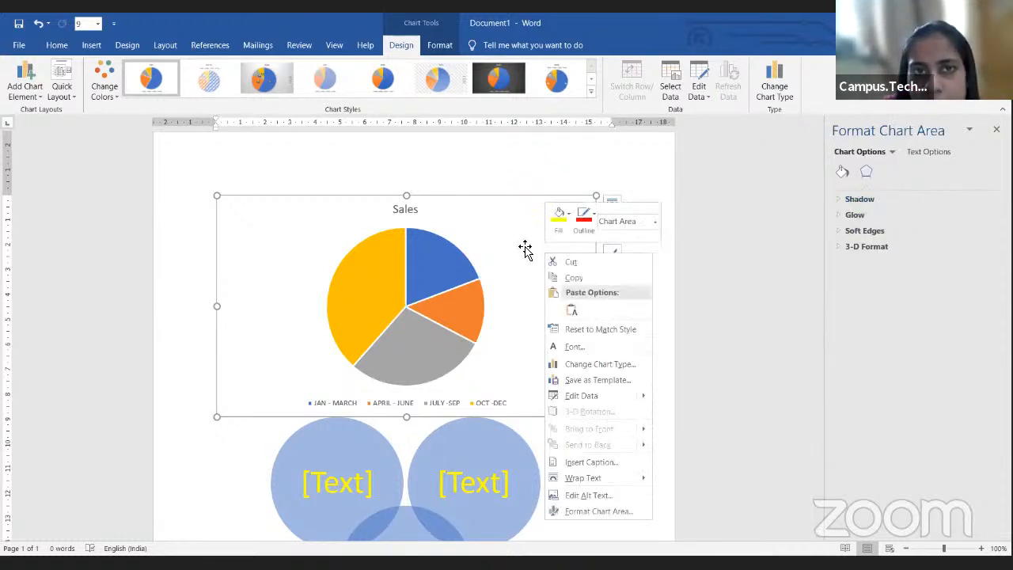
pyautogui.click(522, 252)
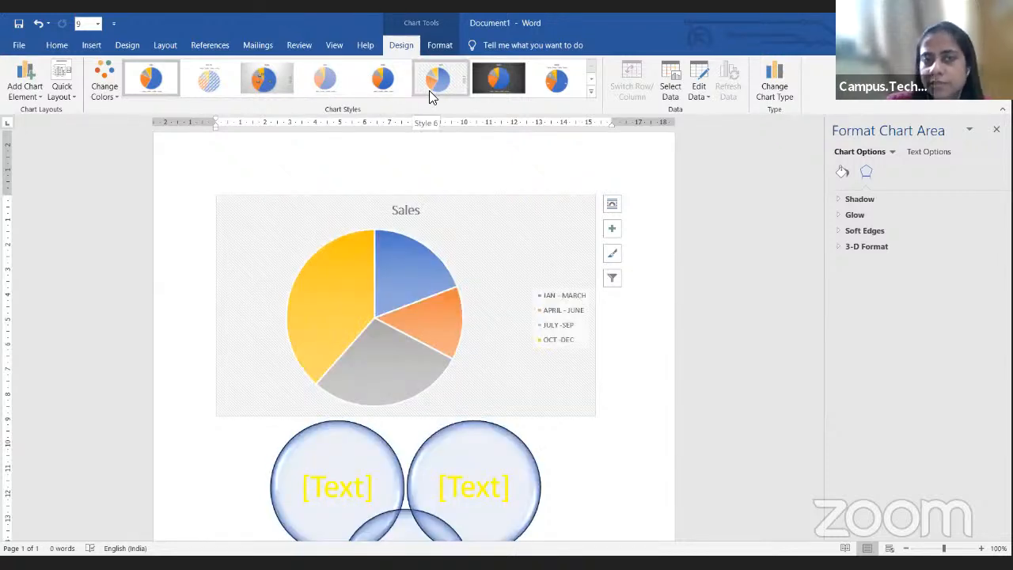
# Step: Apply the last style of the chart style gallery to the pie chart, with dark percentage labels and the legend below
pyautogui.click(590, 91)
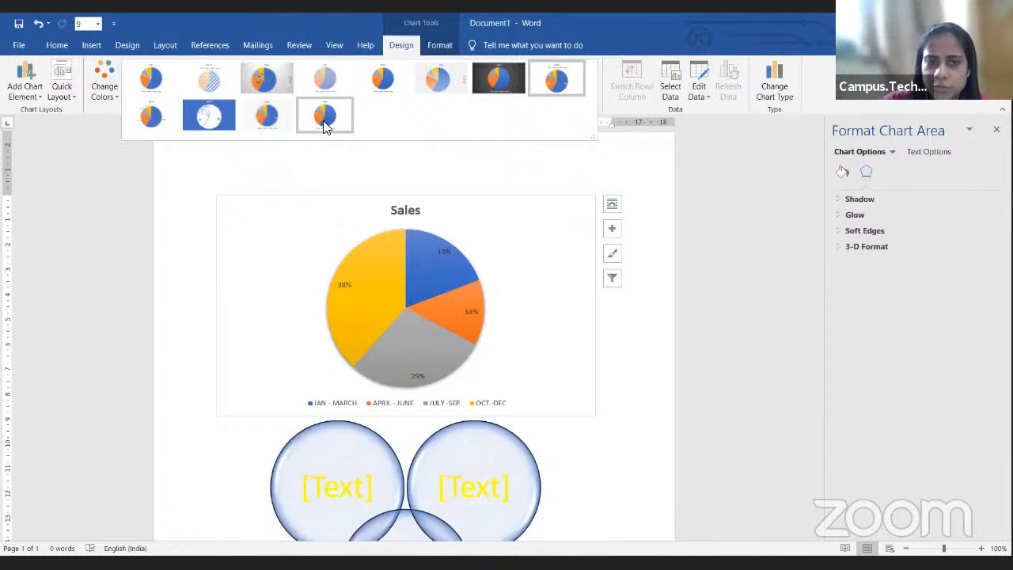
pyautogui.click(635, 474)
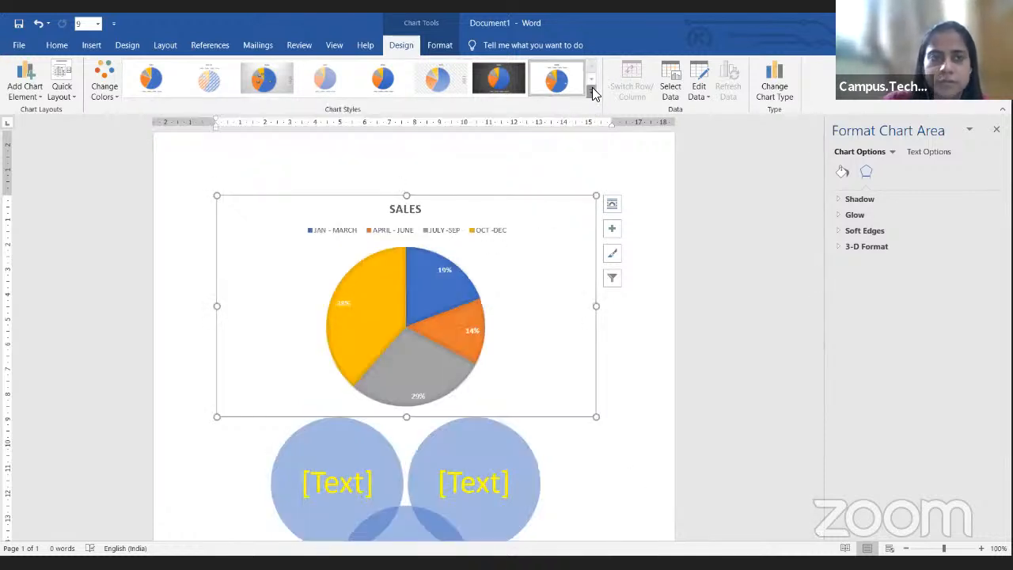
pyautogui.click(590, 91)
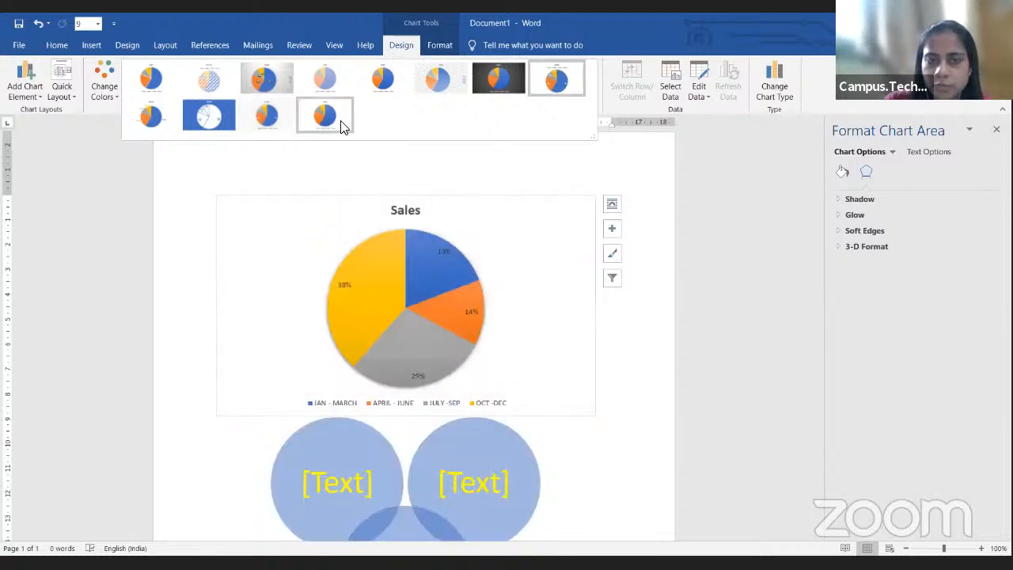
pyautogui.click(383, 356)
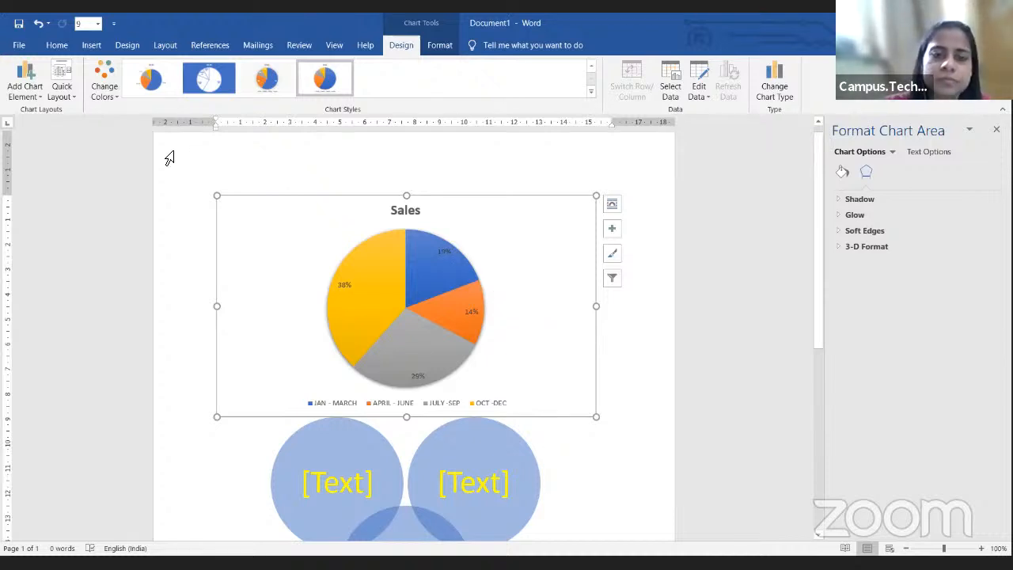
# Step: Insert a screen clipping of the presentation slide's SmartArt bullet list in place of the chart, and undo the insertion
pyautogui.click(91, 47)
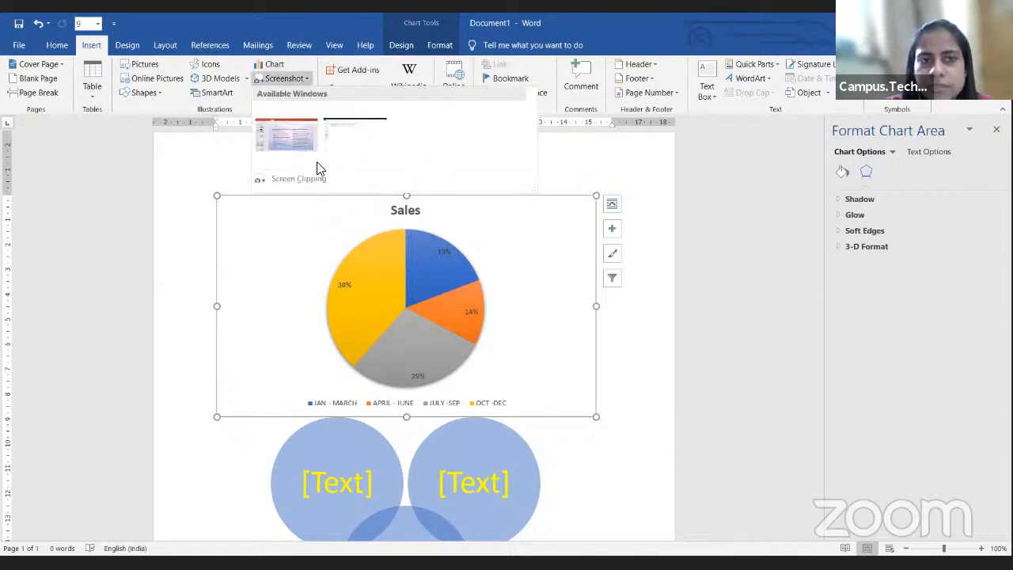
pyautogui.click(283, 78)
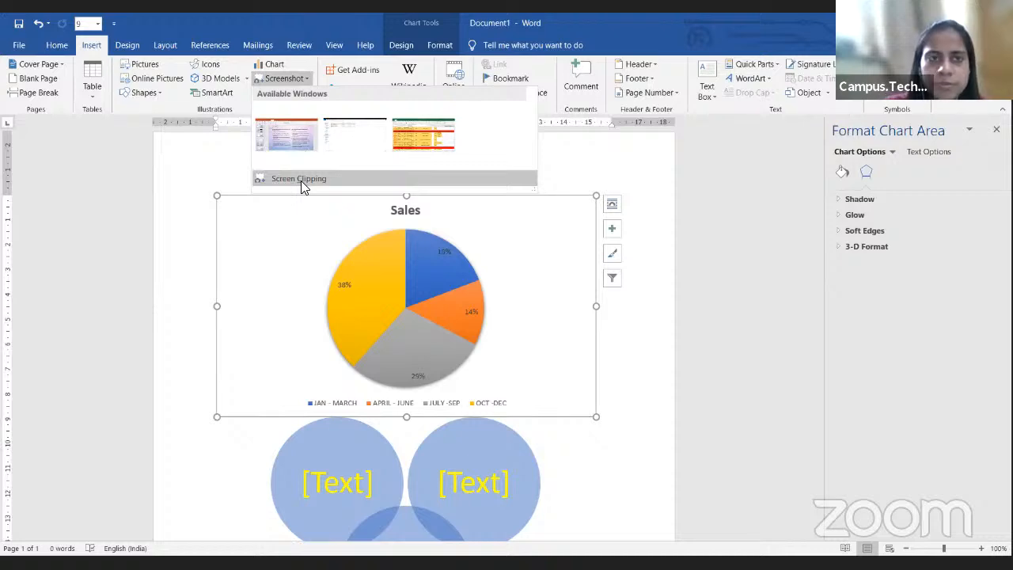
pyautogui.click(301, 181)
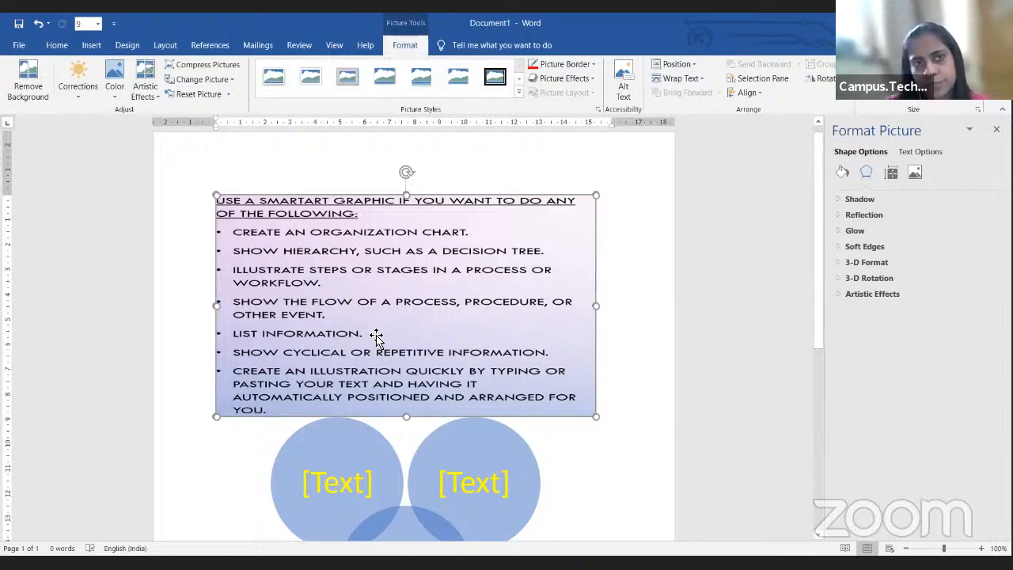
pyautogui.click(104, 46)
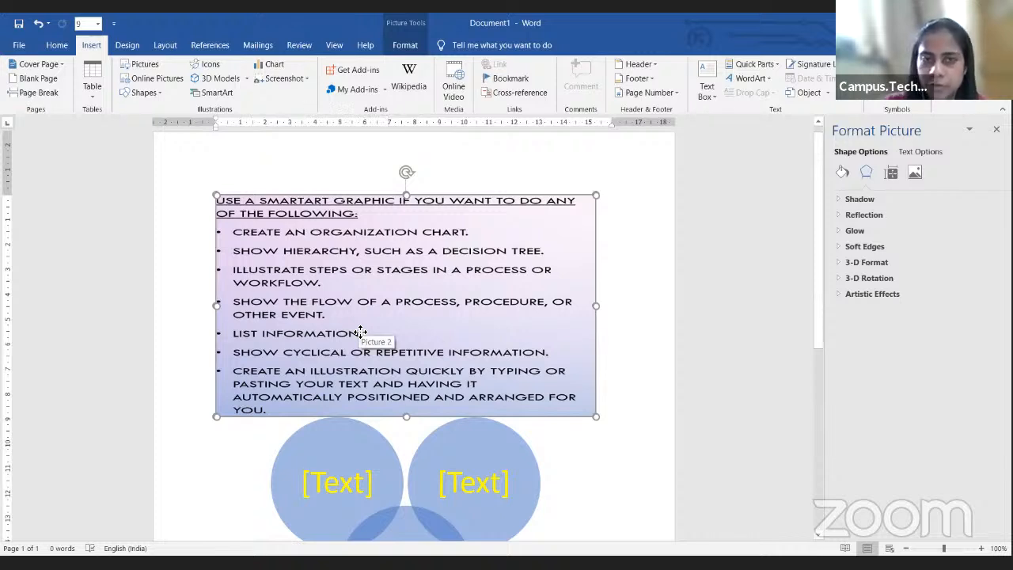
pyautogui.hotkey('ctrl', 'z')
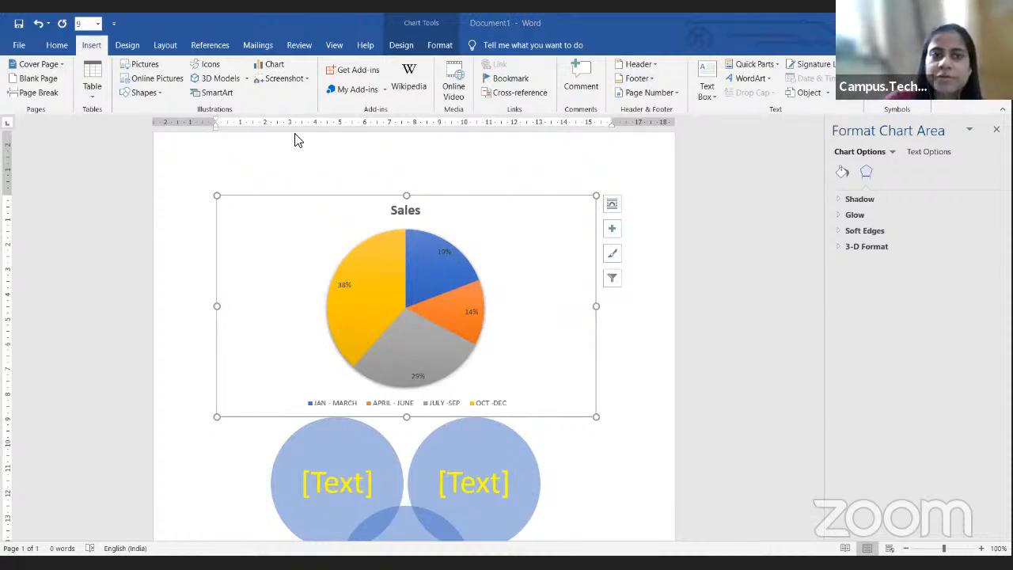
# Step: Insert screenshots of the McAfee Security Scan Plus window and the presentation window in place of the chart, and undo both insertions
pyautogui.click(284, 78)
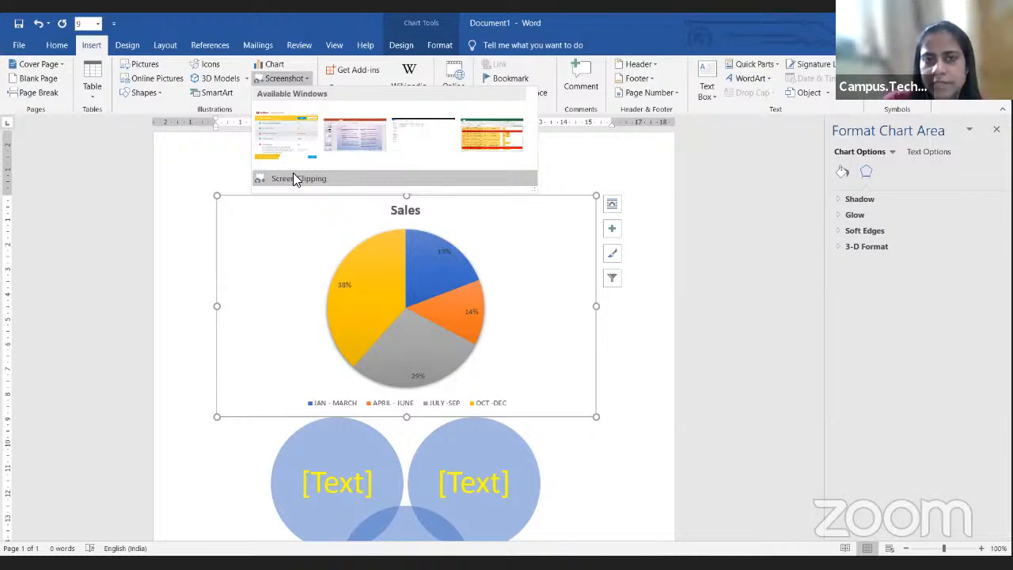
pyautogui.click(285, 136)
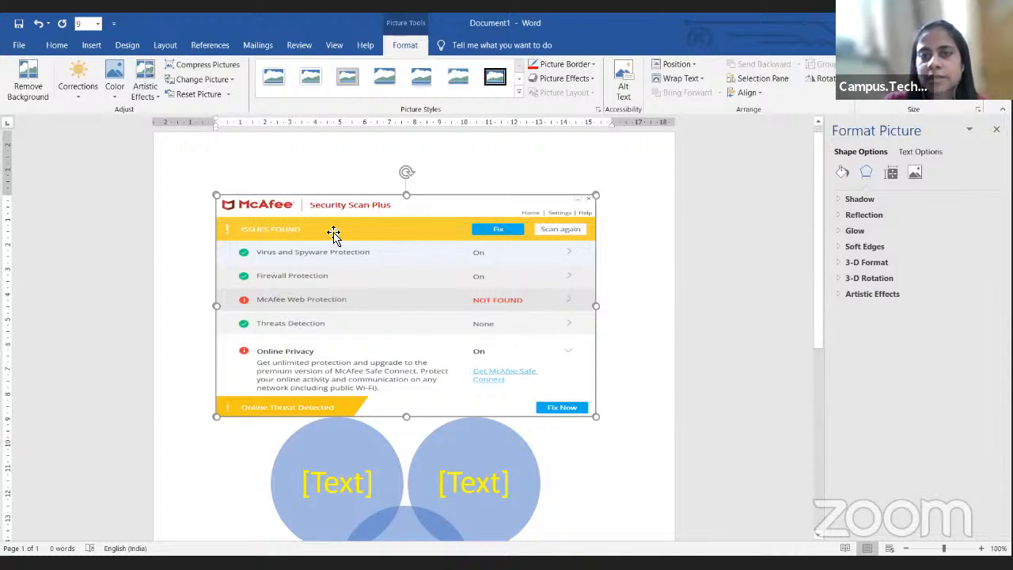
pyautogui.click(89, 44)
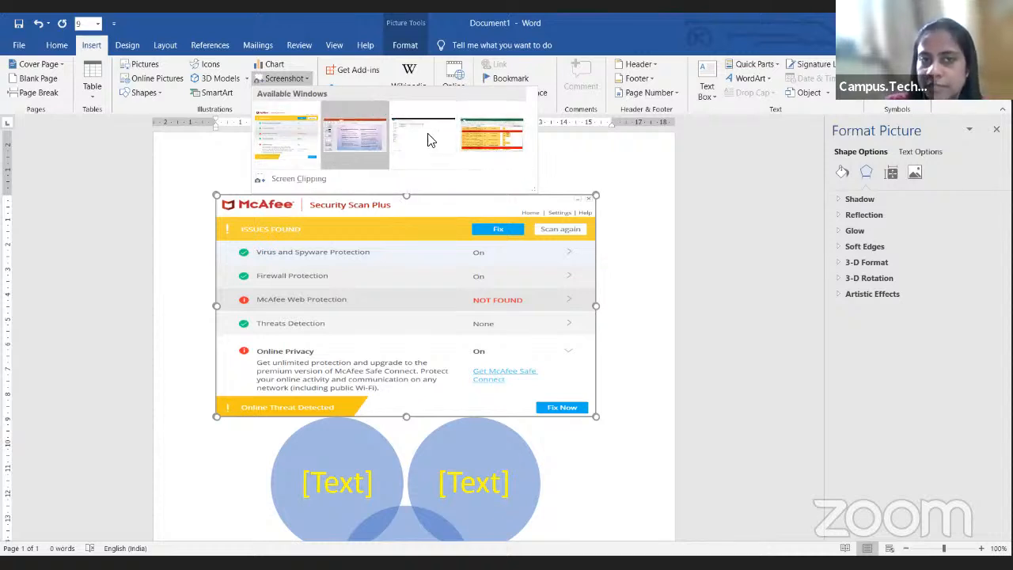
pyautogui.click(383, 148)
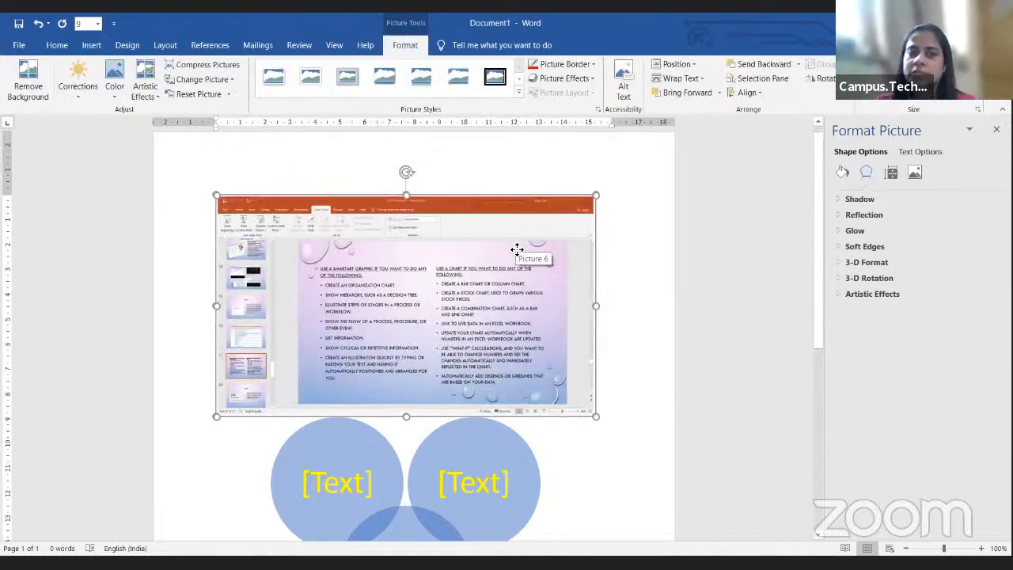
pyautogui.hotkey('ctrl', 'z')
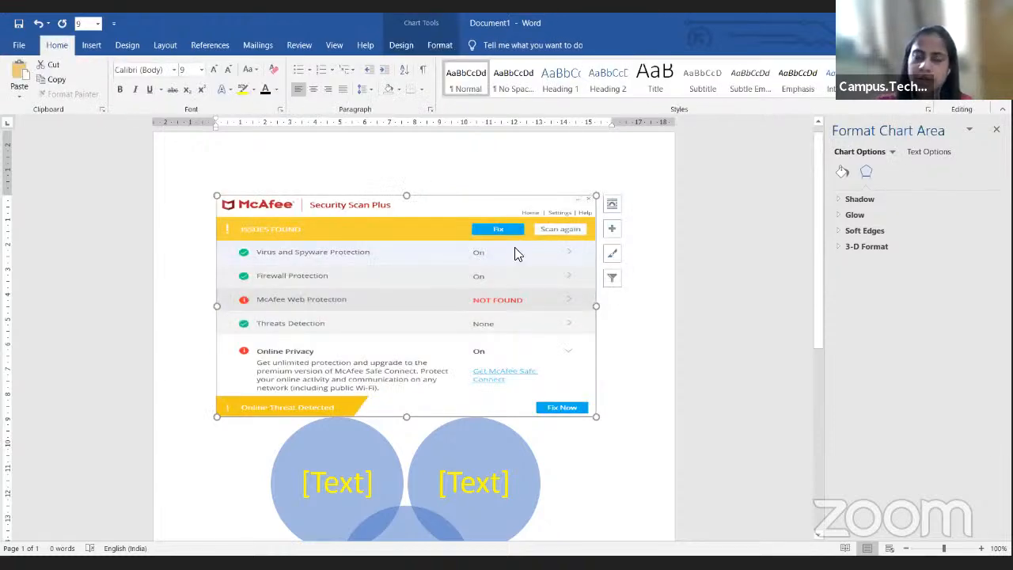
pyautogui.rightClick(515, 252)
pyautogui.click(429, 293)
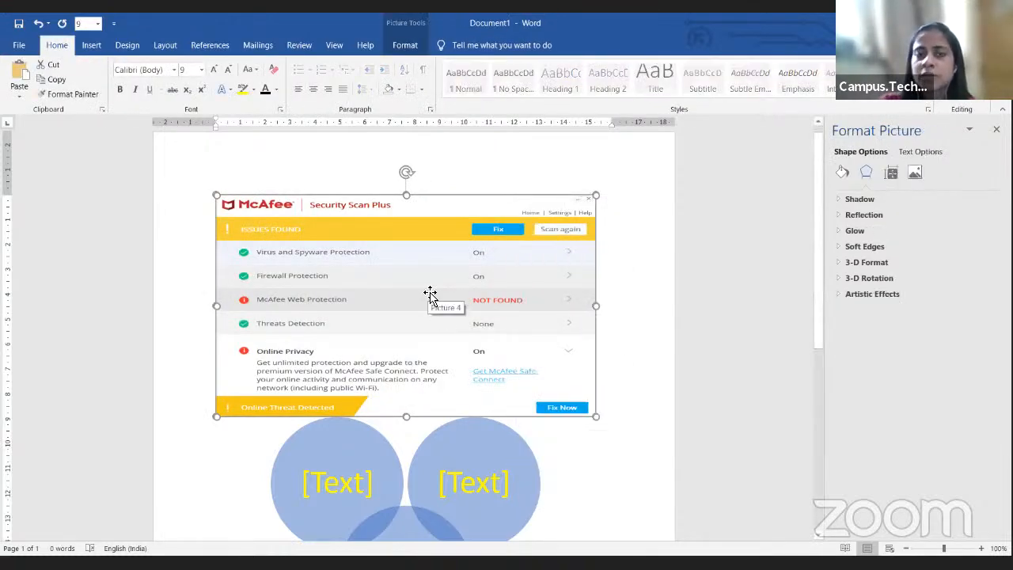
pyautogui.hotkey('ctrl', 'z')
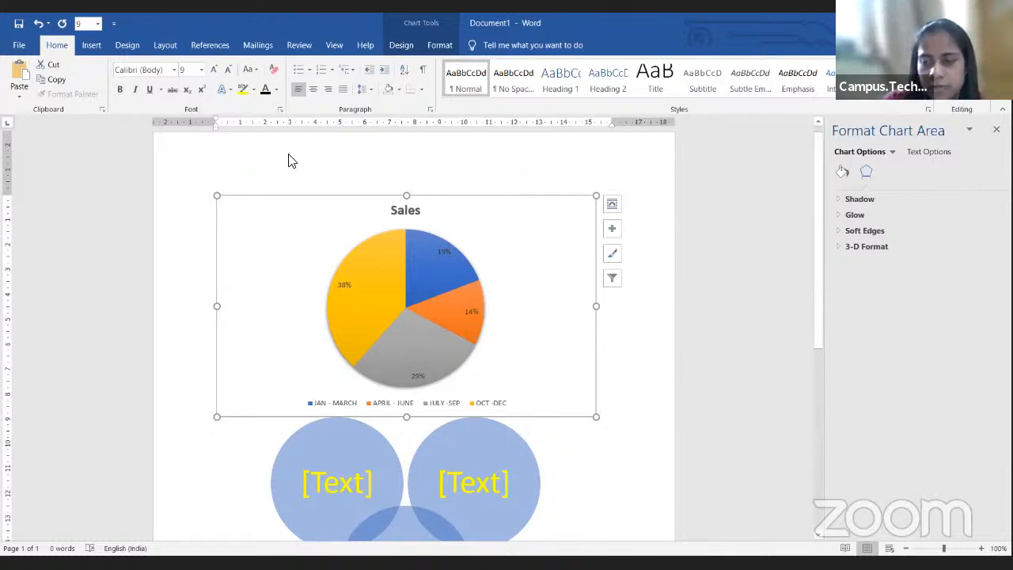
# Step: Show the commands for inserting objects into the document
pyautogui.click(97, 46)
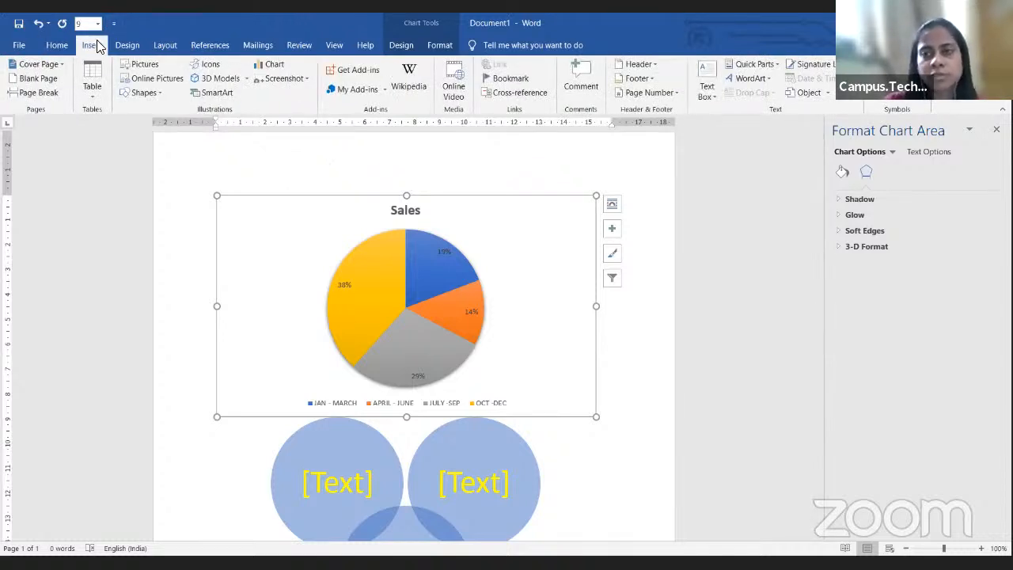